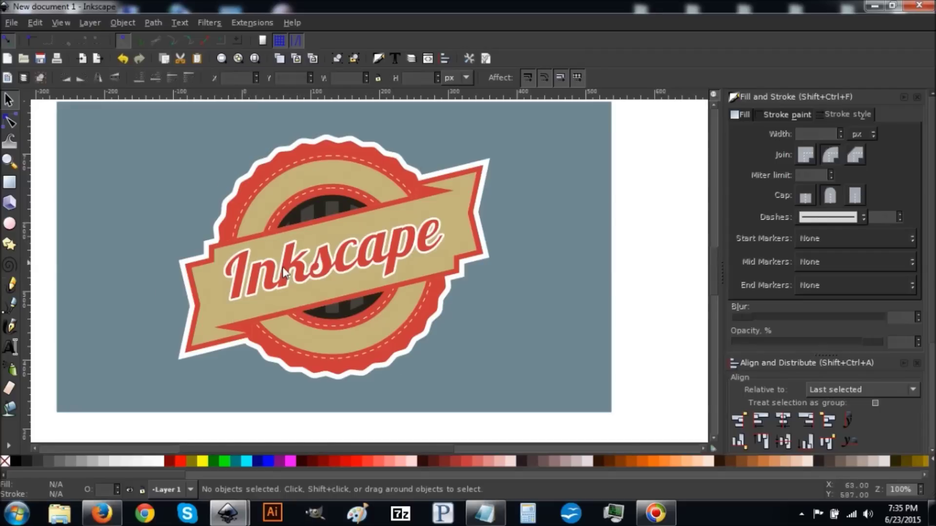
# - Switch to the blank document's window and set its view to Zoom 1:1
pyautogui.click(334, 261)
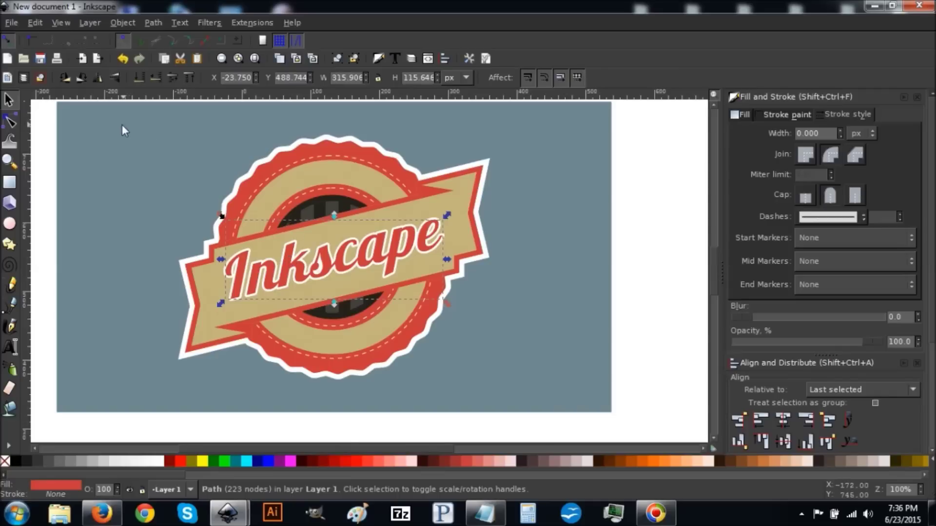
pyautogui.moveTo(227, 514)
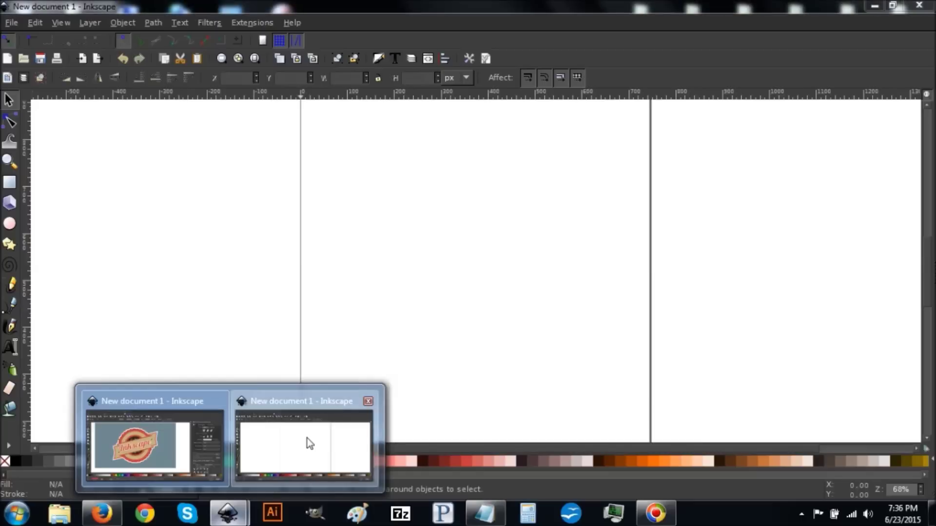
pyautogui.click(306, 442)
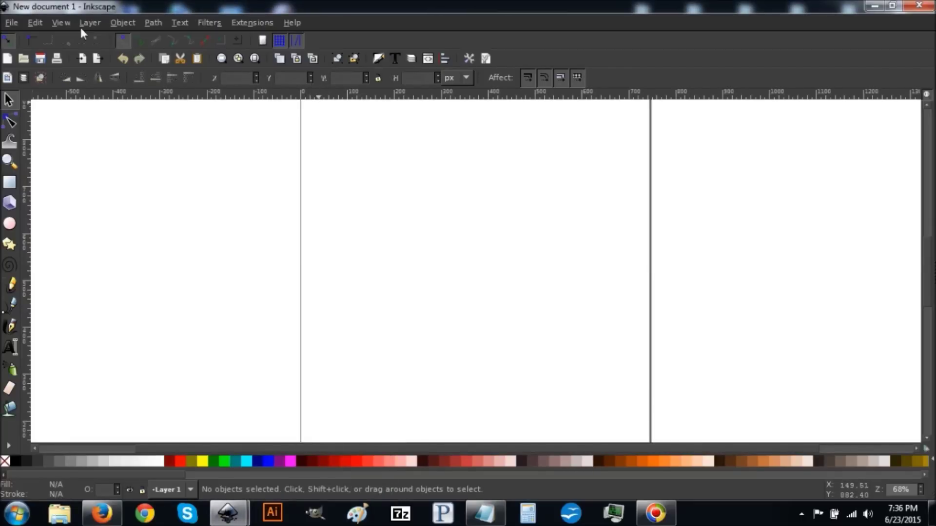
pyautogui.click(60, 22)
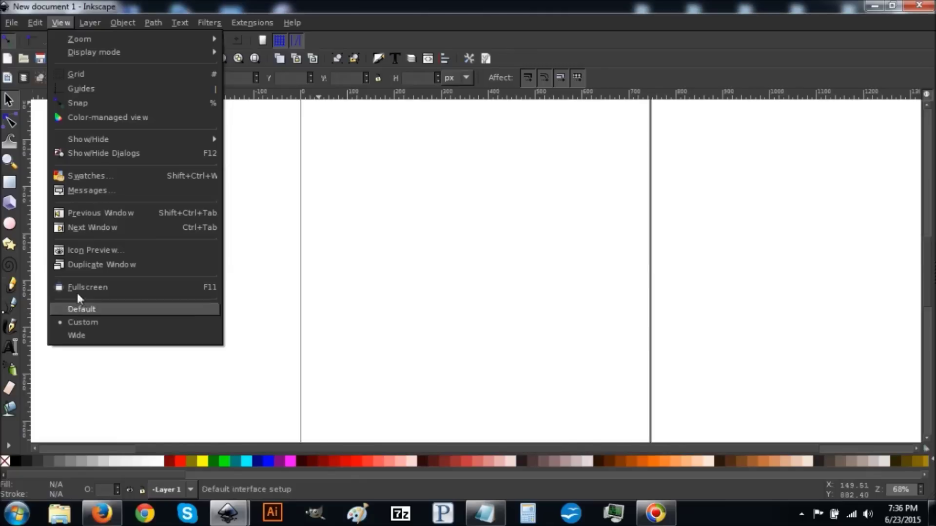
pyautogui.moveTo(80, 39)
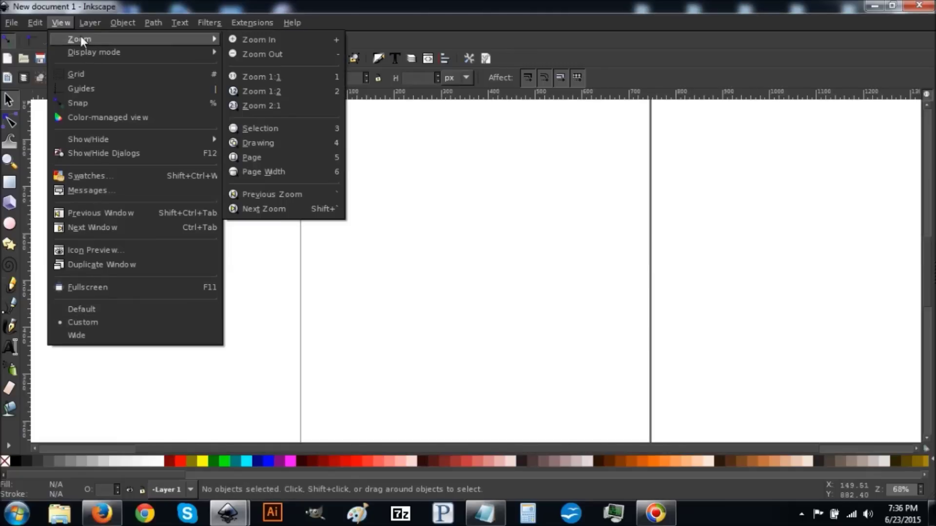
pyautogui.click(293, 76)
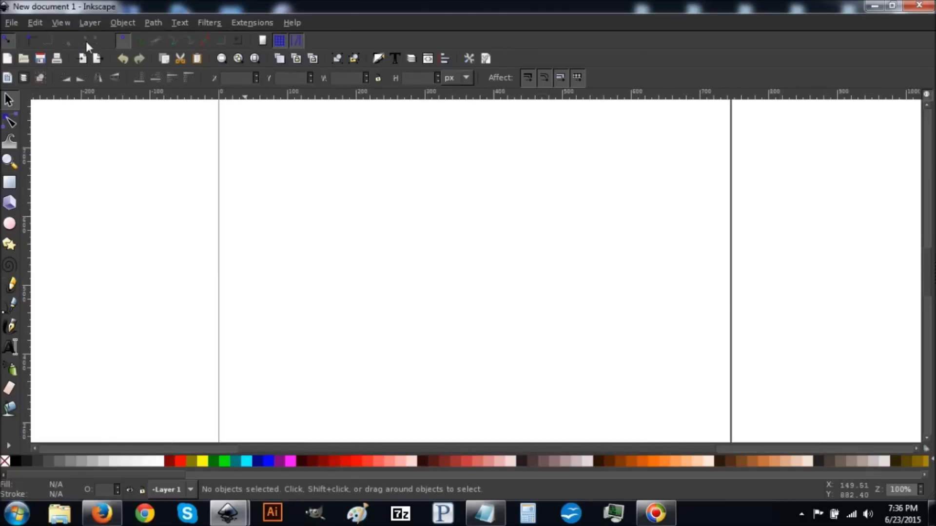
# - Turn off the page border and the border shadow in the document properties
pyautogui.click(11, 22)
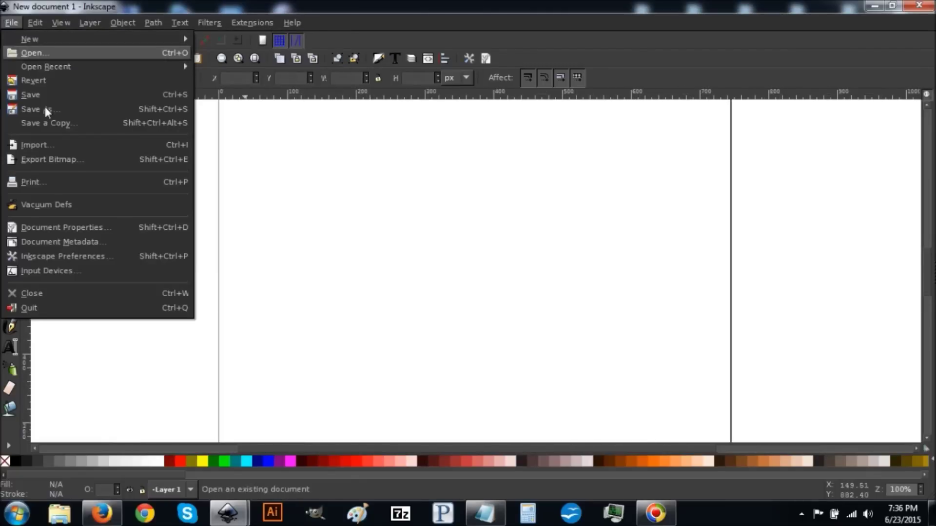
pyautogui.click(61, 226)
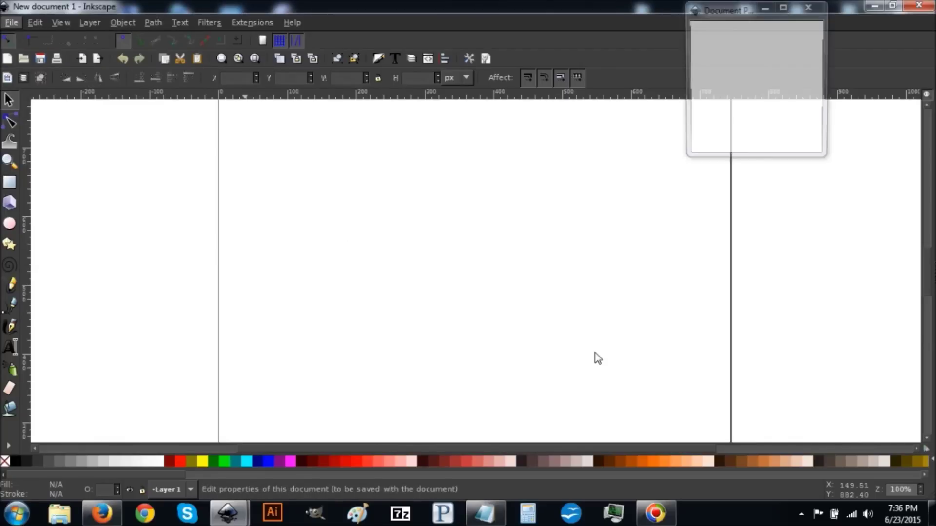
pyautogui.click(712, 282)
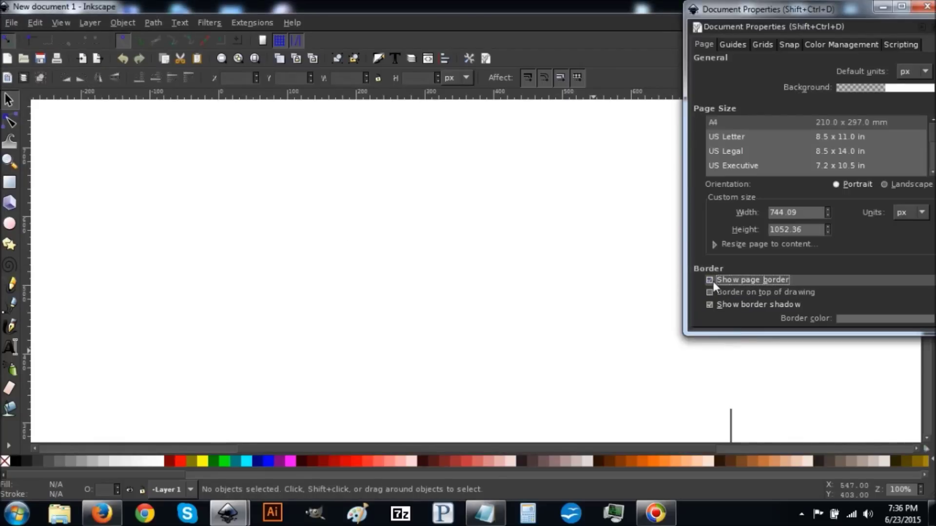
pyautogui.click(710, 305)
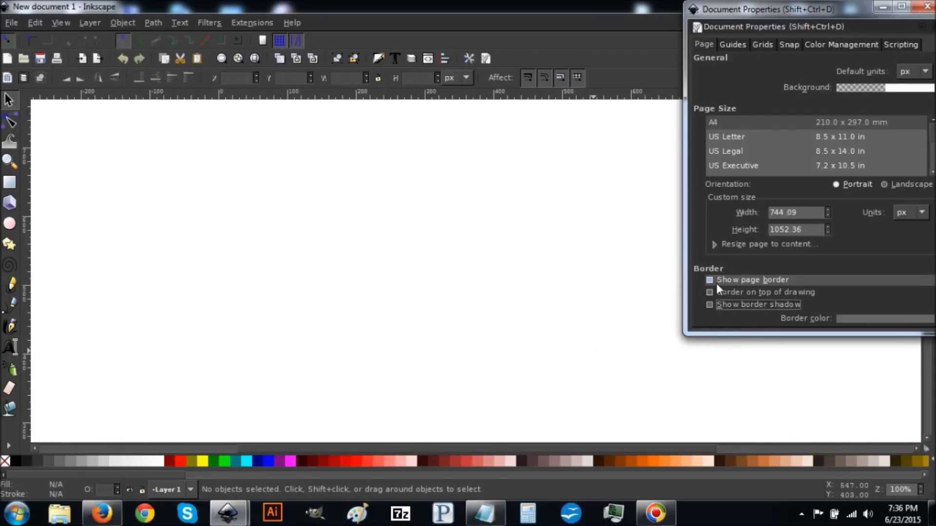
pyautogui.click(927, 6)
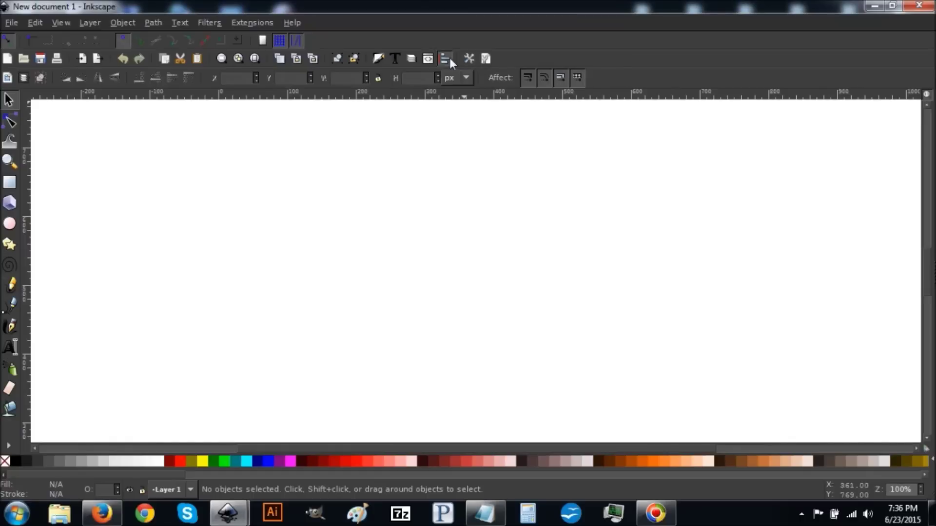
# - Show the Fill and Stroke and the Align and Distribute dialogs, with alignment relative to Last selected
pyautogui.click(449, 58)
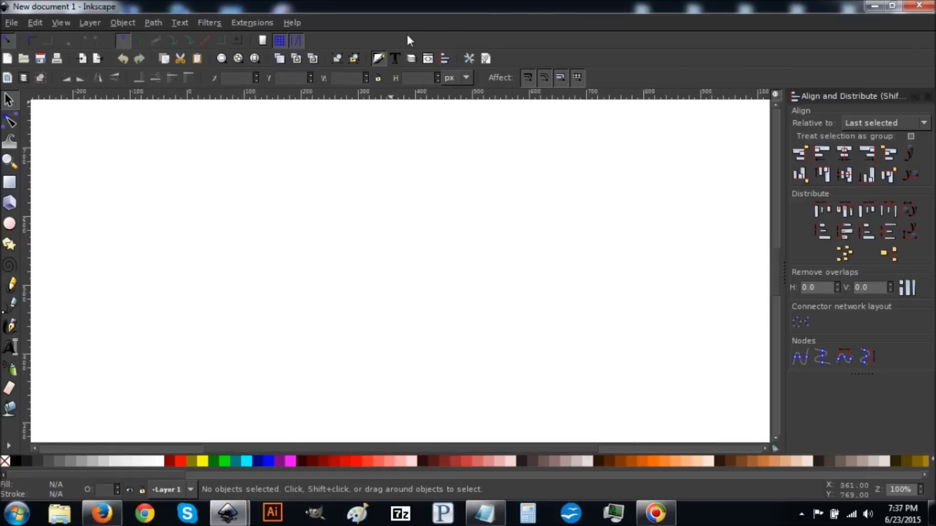
pyautogui.hotkey('ctrl', 'shift', 'a')
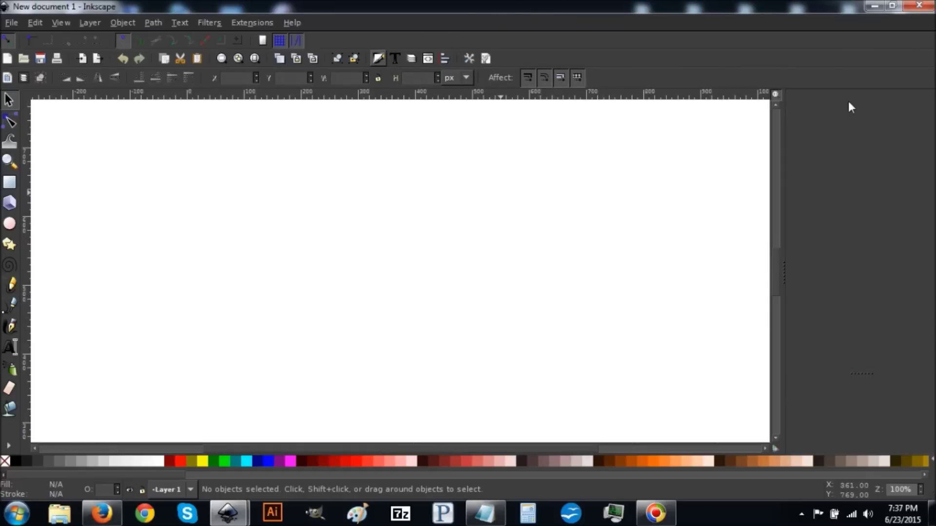
pyautogui.press('F12')
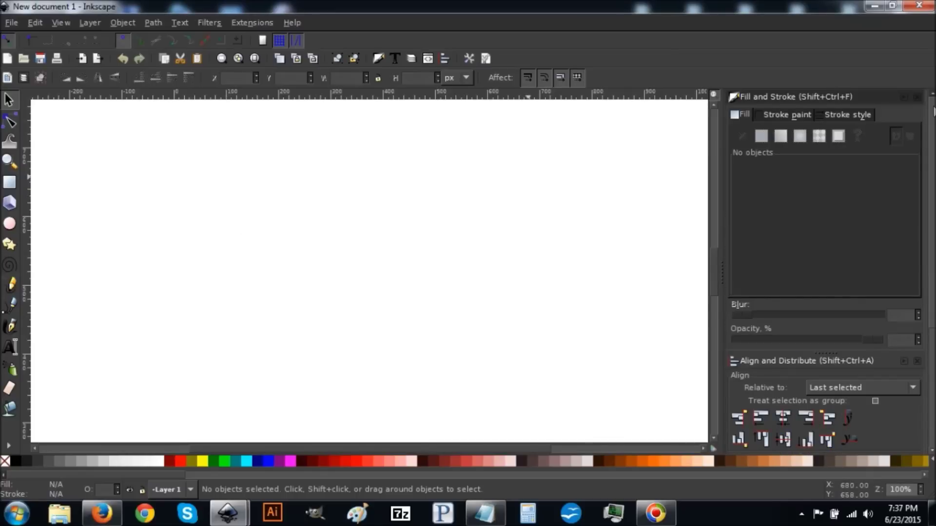
pyautogui.scroll(-5, 846, 202)
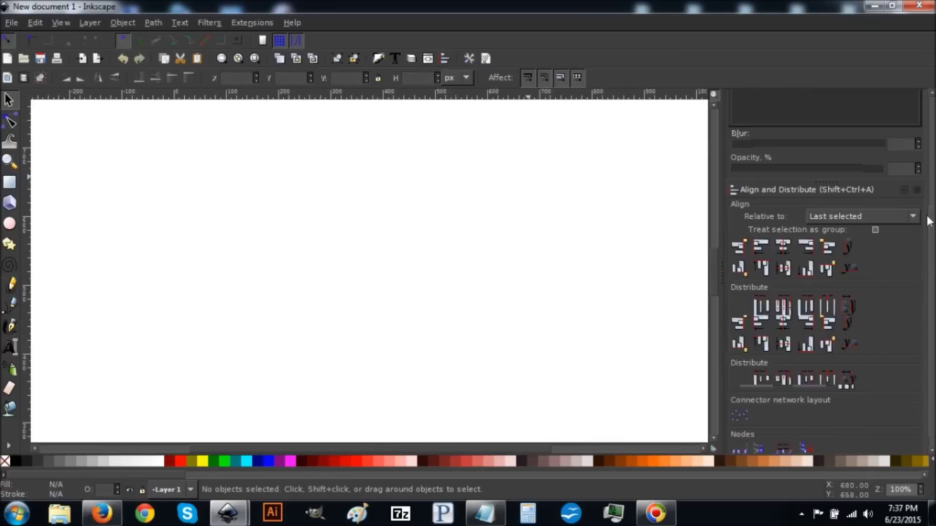
pyautogui.click(845, 217)
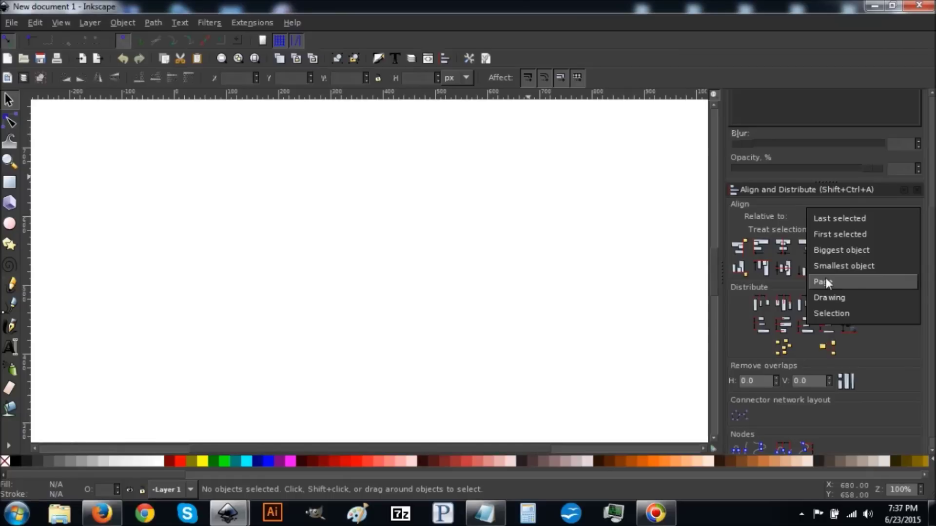
pyautogui.click(842, 218)
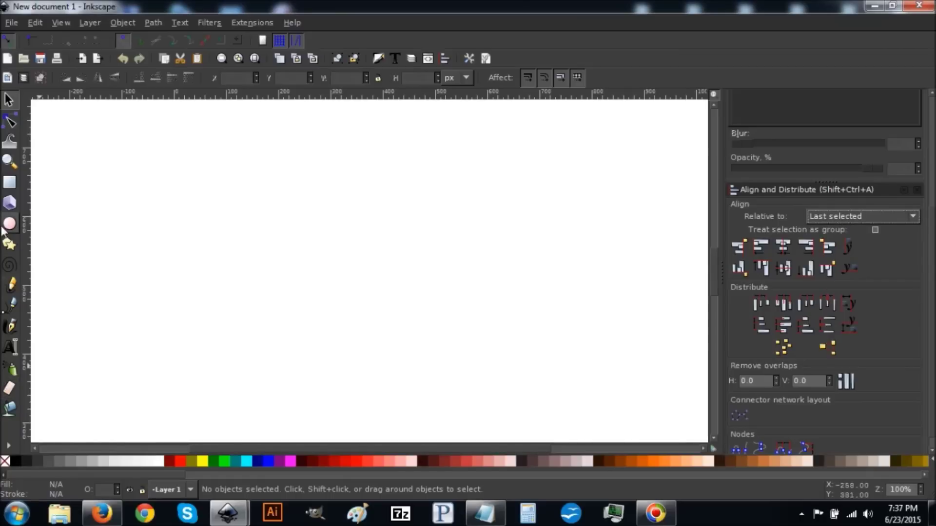
# - Create a text object reading "Inkscape" near the middle of the canvas
pyautogui.click(9, 346)
pyautogui.click(258, 264)
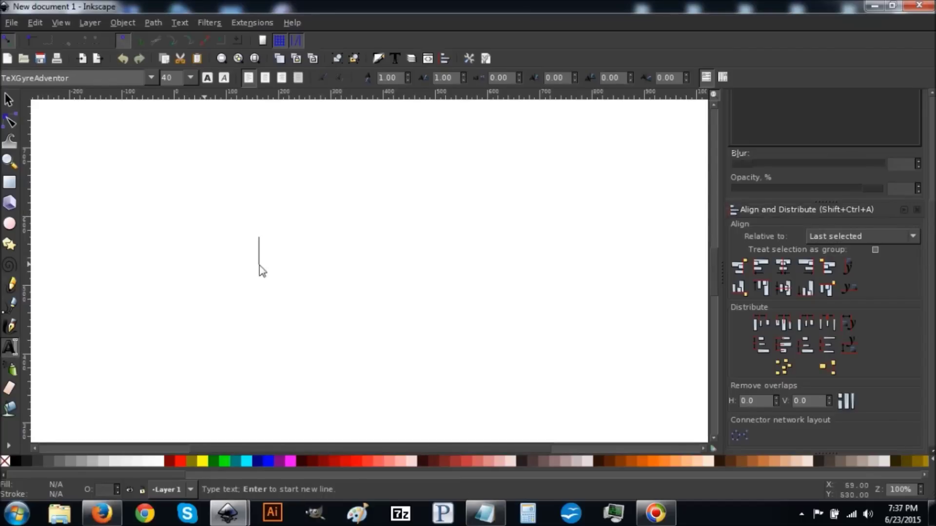
pyautogui.write('Inkscaper')
pyautogui.press('BackSpace')
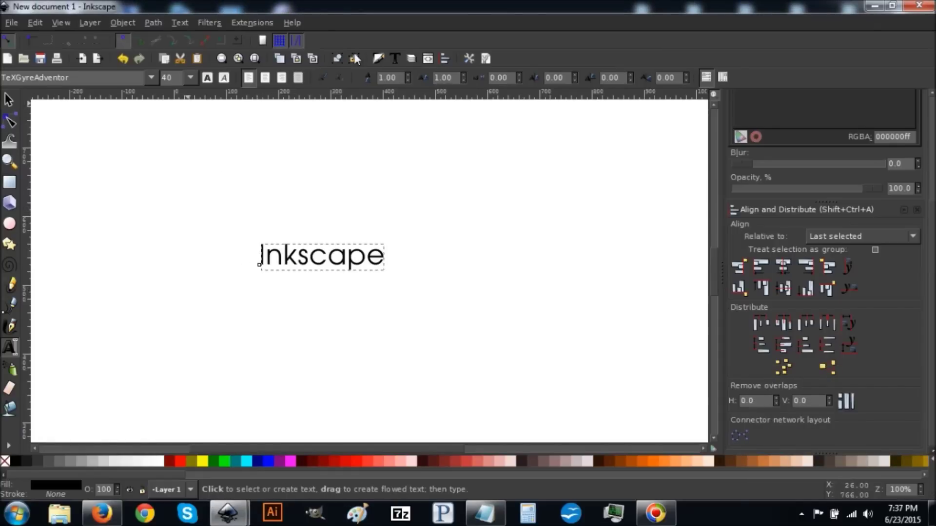
# - Apply the Lobster 1.3 font to the Inkscape text and select it as an object
pyautogui.click(397, 58)
pyautogui.click(517, 201)
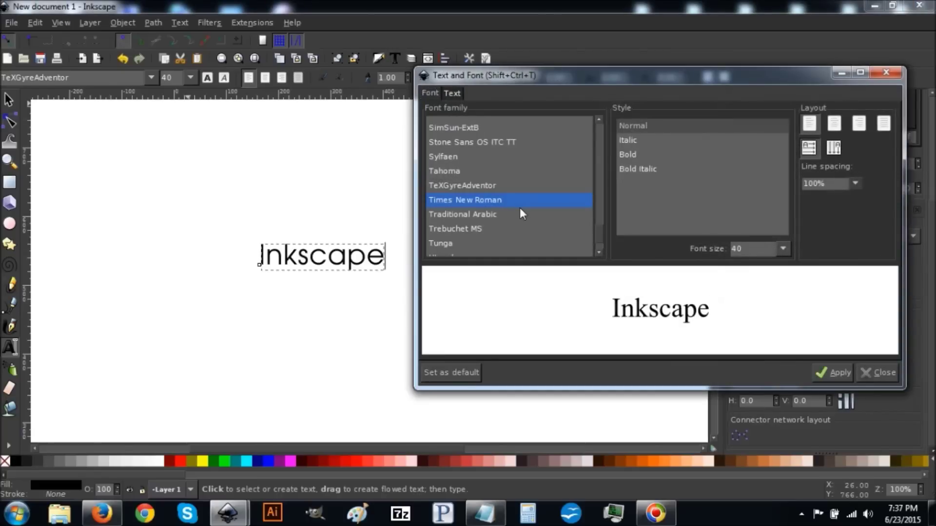
pyautogui.write('lob')
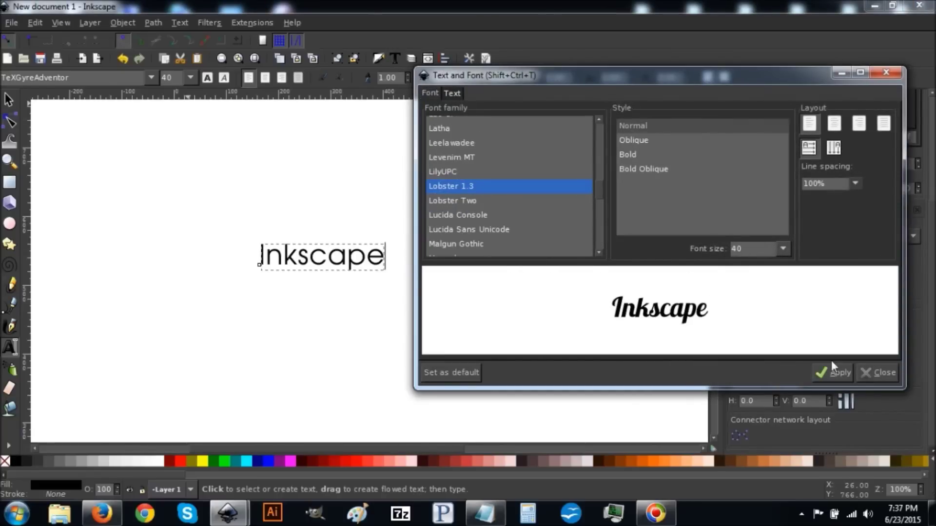
pyautogui.click(841, 373)
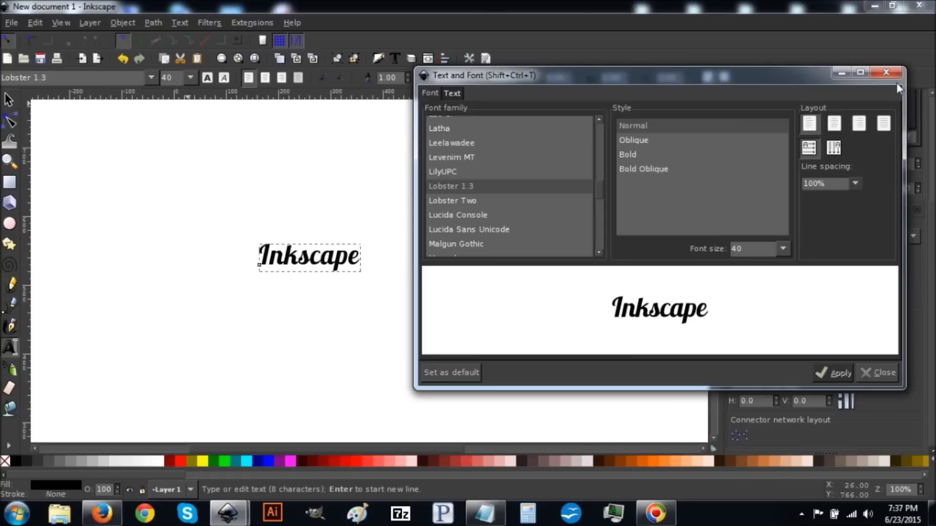
pyautogui.click(886, 73)
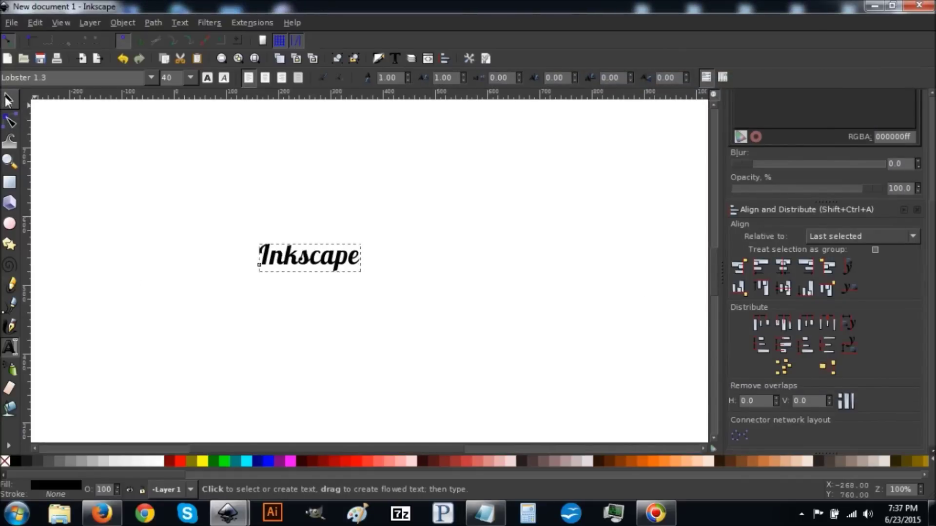
pyautogui.click(8, 100)
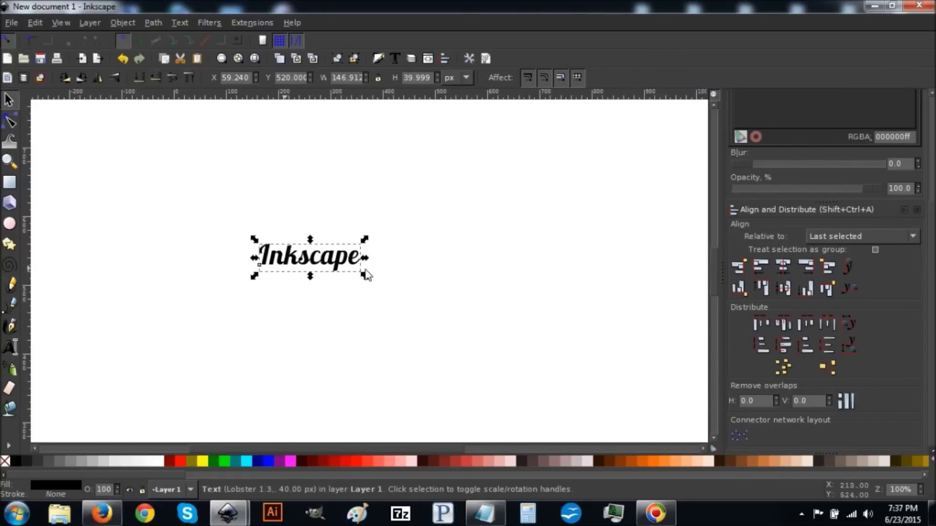
pyautogui.moveTo(365, 276); pyautogui.dragTo(506, 340)
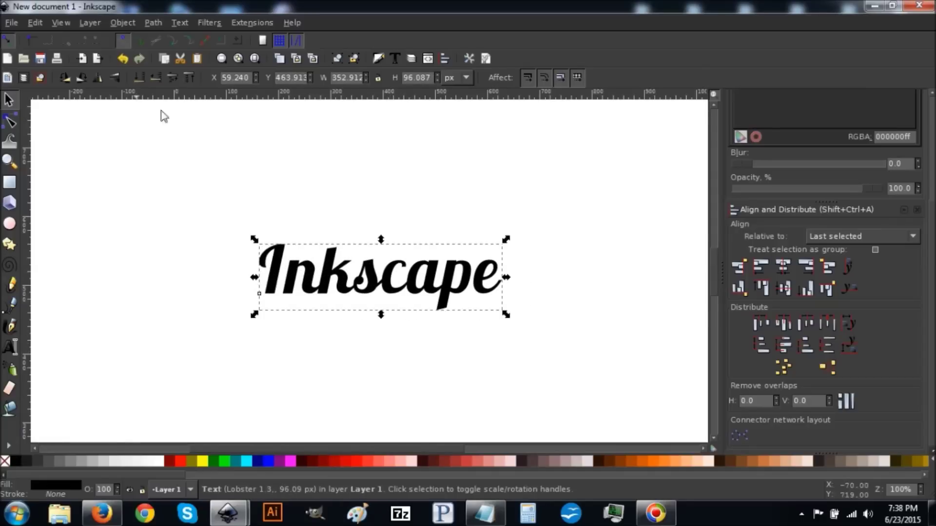
pyautogui.click(123, 59)
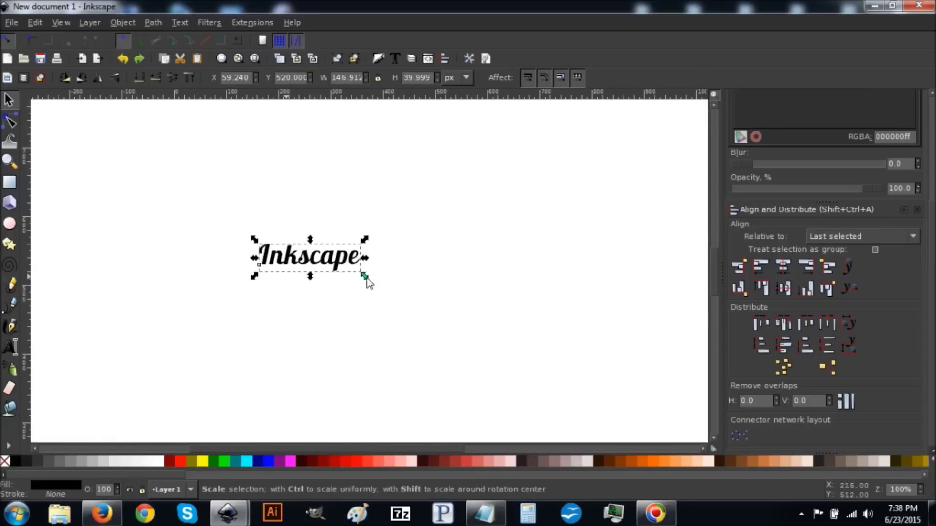
pyautogui.moveTo(366, 278); pyautogui.dragTo(290, 333)
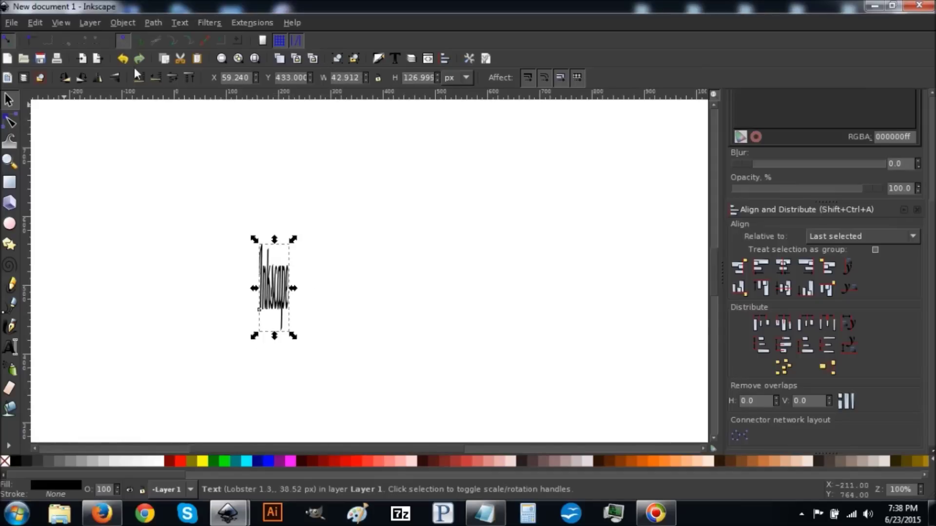
pyautogui.click(122, 58)
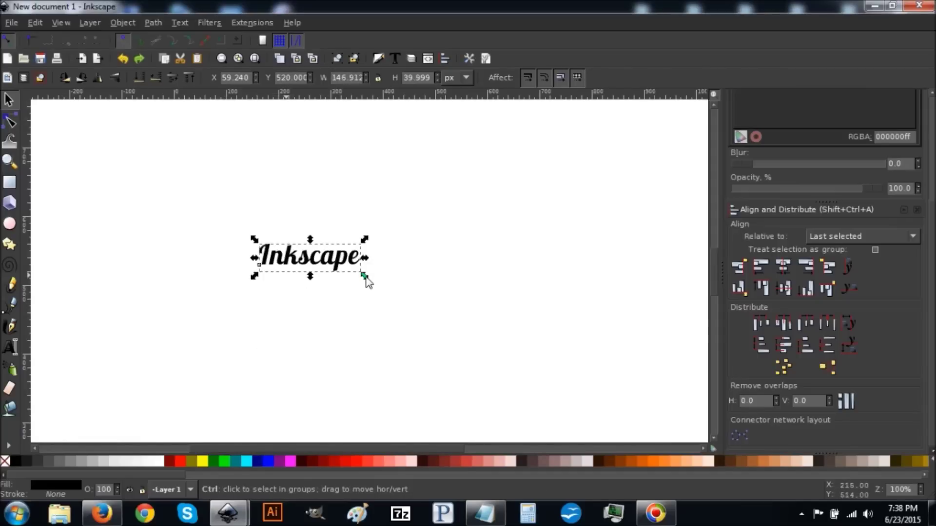
# - Scale the text proportionally to about 362 × 99 px and move it to about X 28, Y 502 px
pyautogui.moveTo(367, 279); pyautogui.dragTo(502, 346)
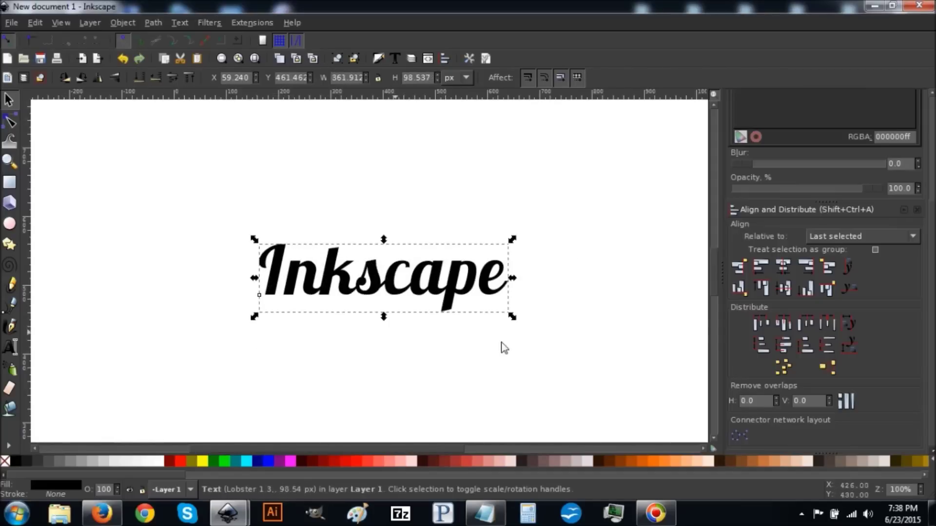
pyautogui.moveTo(405, 284); pyautogui.dragTo(387, 257)
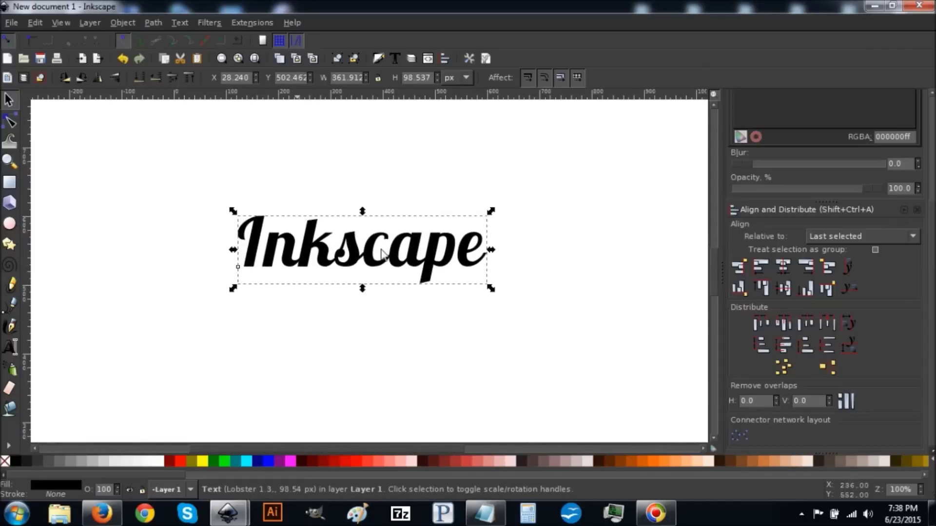
# - Convert the Inkscape text to ungrouped letter paths and unite them into a single path
pyautogui.click(150, 23)
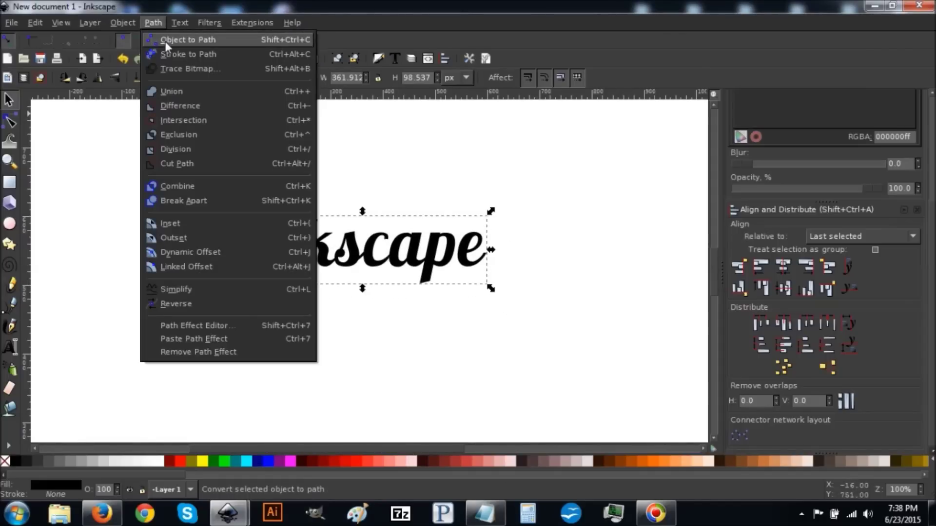
pyautogui.click(165, 42)
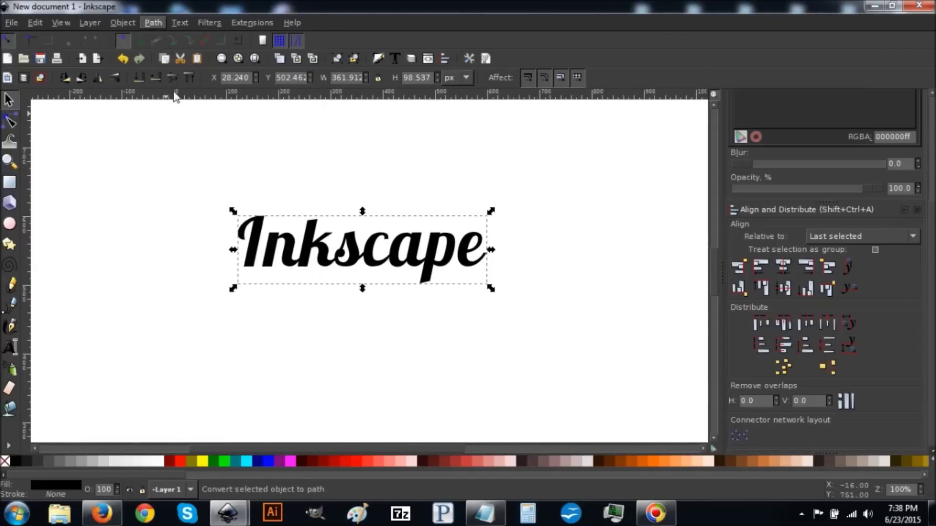
pyautogui.click(354, 59)
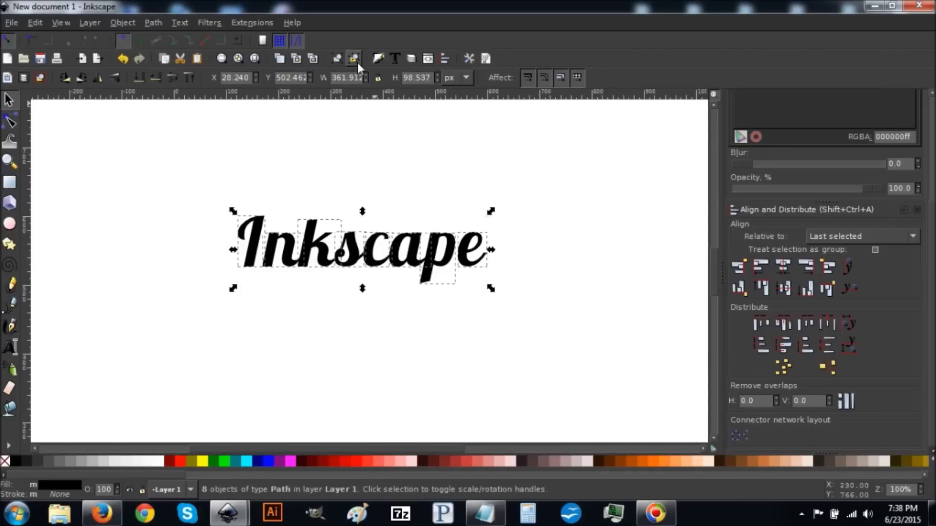
pyautogui.click(152, 23)
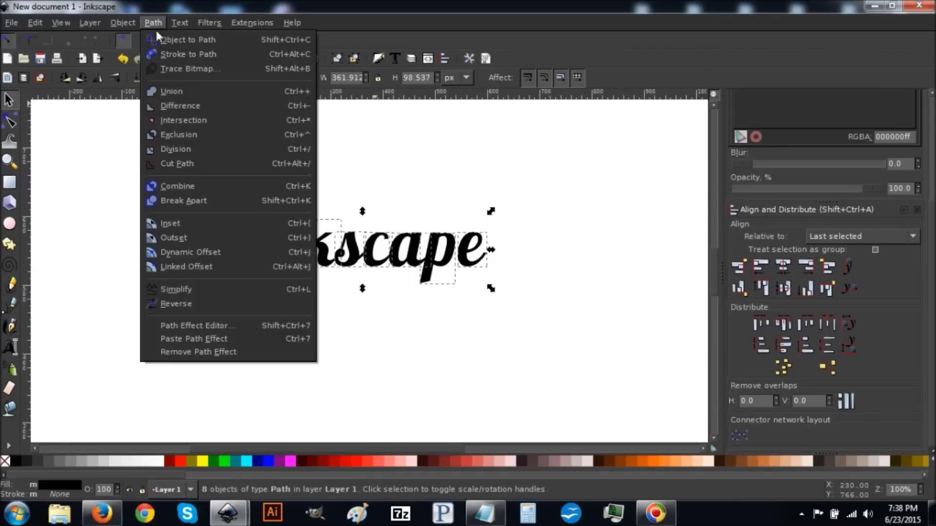
pyautogui.click(178, 91)
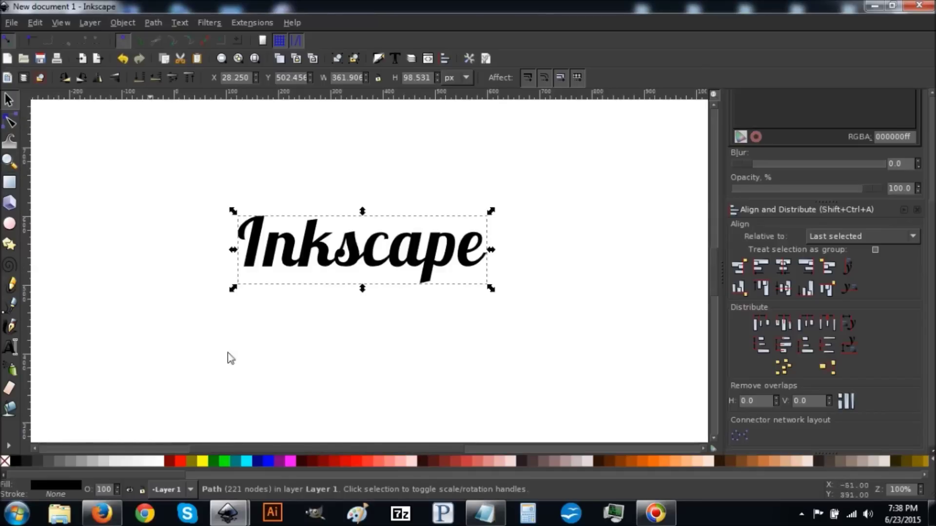
# - Draw a red rectangle about 401 × 133 px over the Inkscape lettering and reduce its opacity to about 57%
pyautogui.click(10, 185)
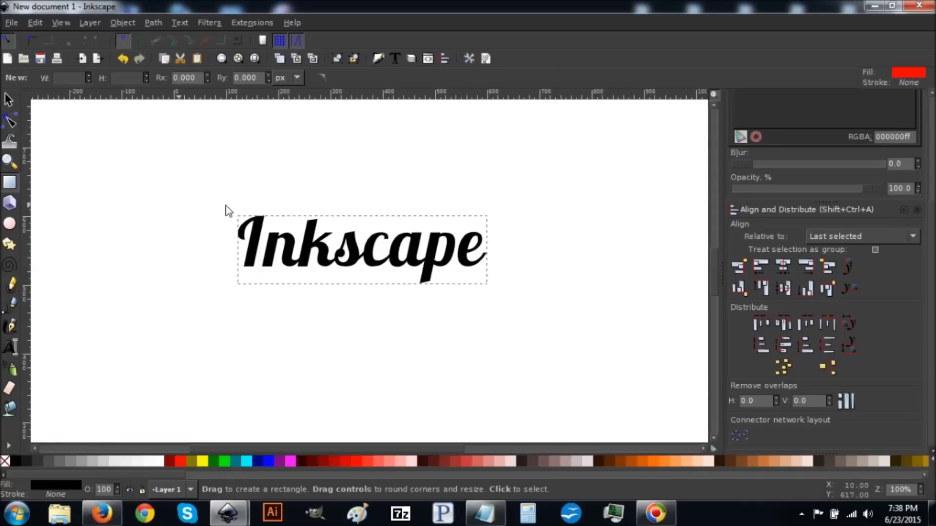
pyautogui.moveTo(225, 204); pyautogui.dragTo(501, 296)
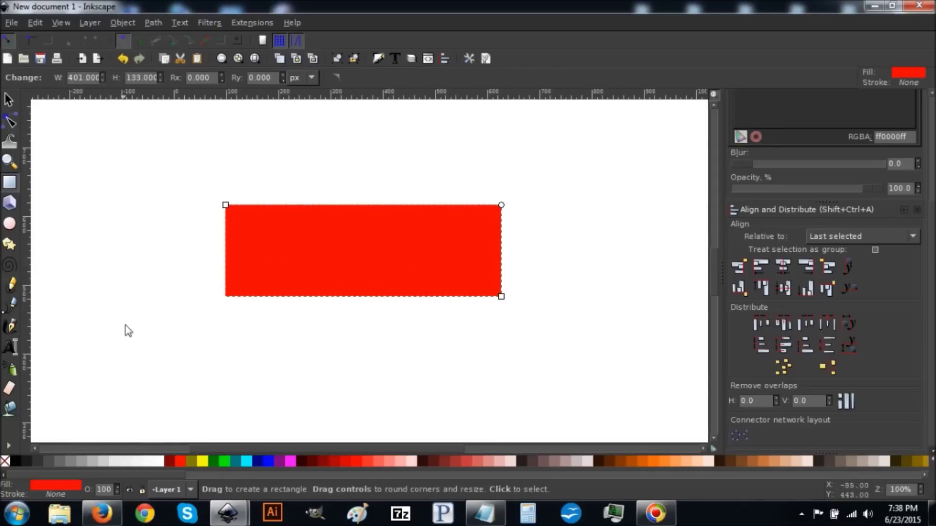
pyautogui.click(214, 462)
pyautogui.click(289, 463)
pyautogui.click(180, 461)
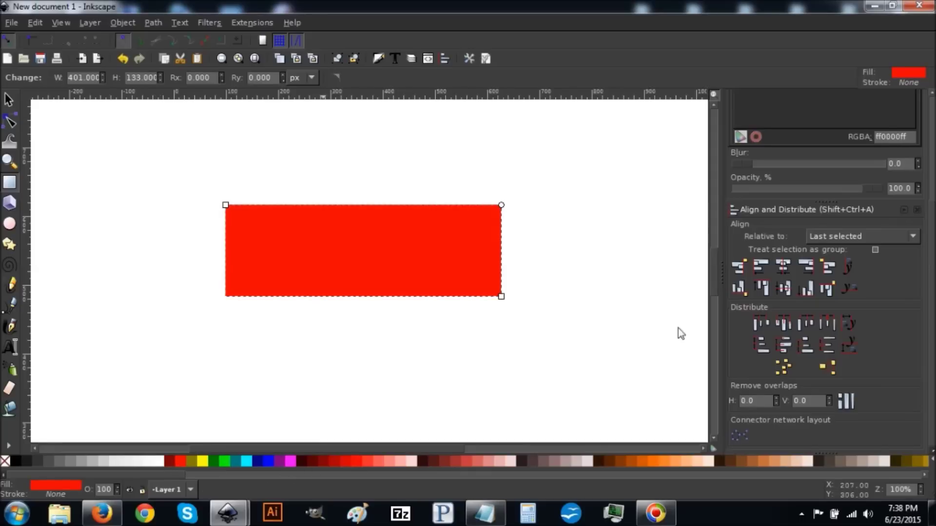
pyautogui.scroll(5, 933, 222)
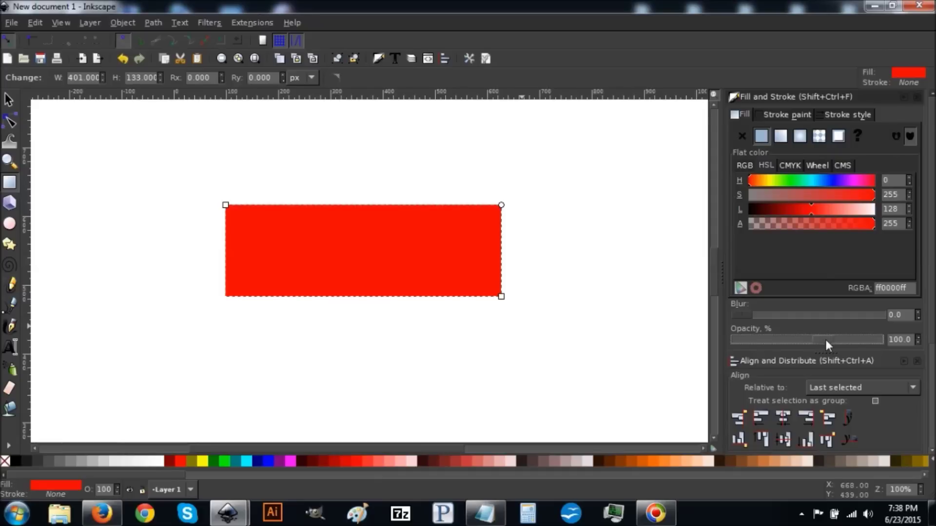
pyautogui.moveTo(817, 340); pyautogui.dragTo(806, 340)
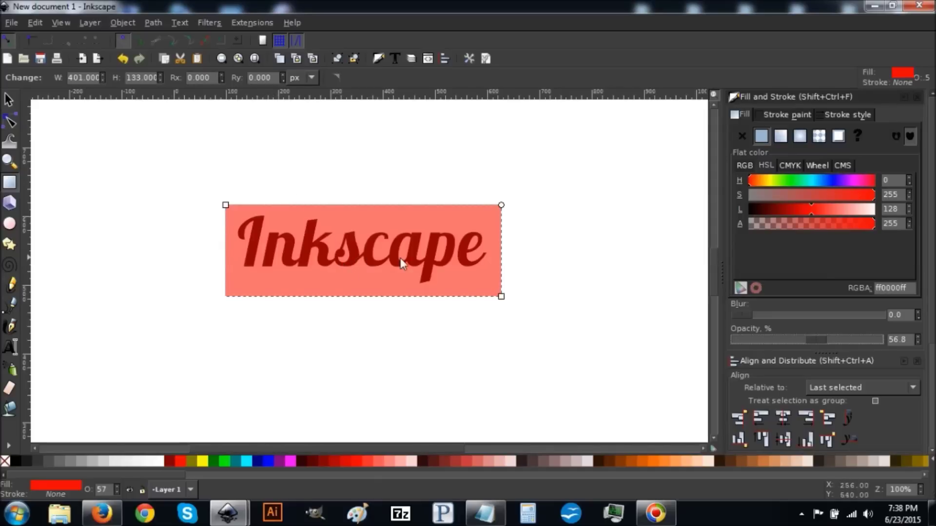
# - Convert the red rectangle to a path and lower it to the bottom, behind the lettering
pyautogui.click(152, 22)
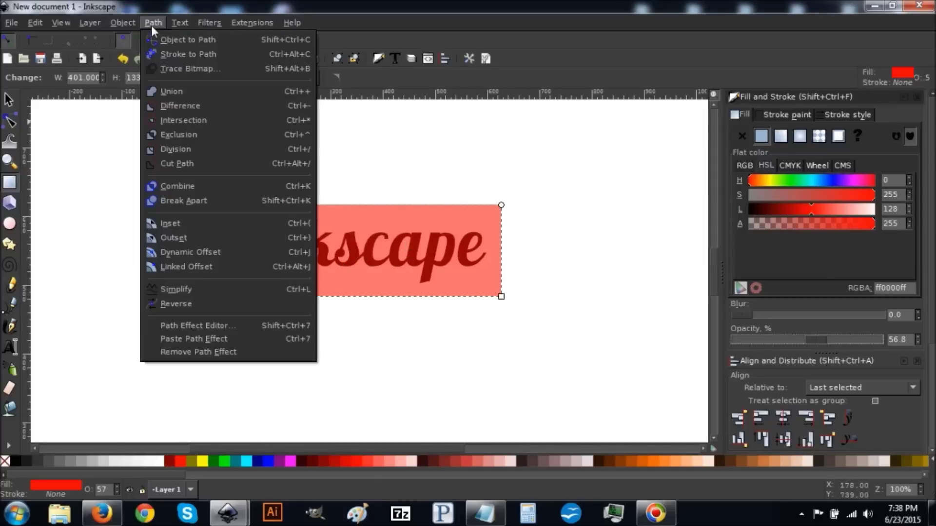
pyautogui.click(164, 40)
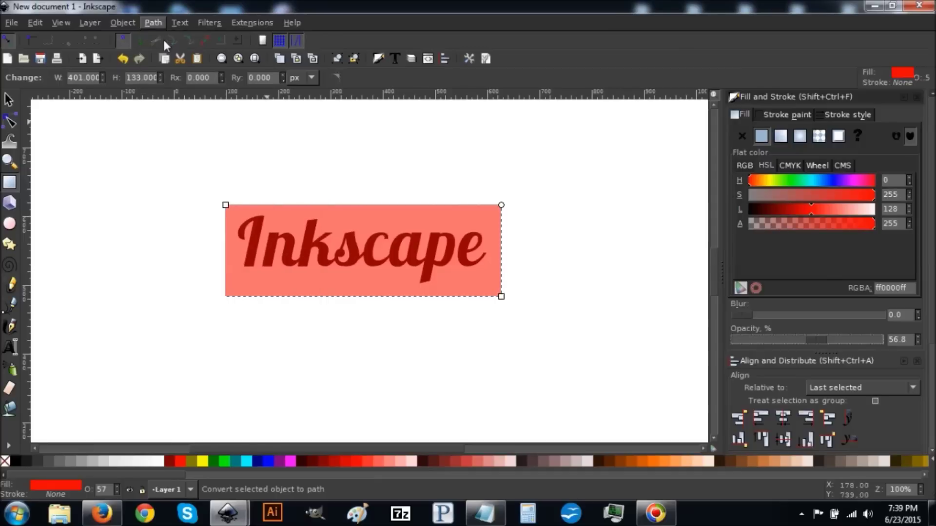
pyautogui.click(8, 100)
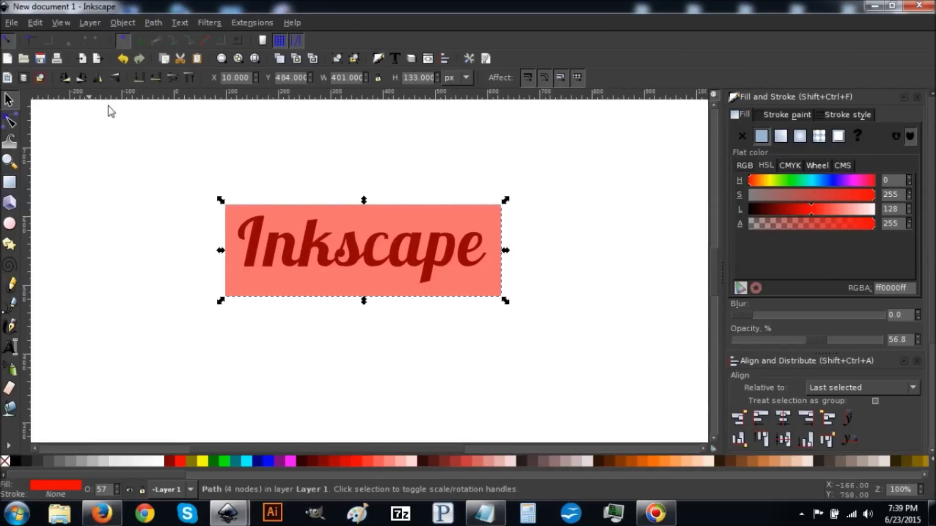
pyautogui.click(143, 82)
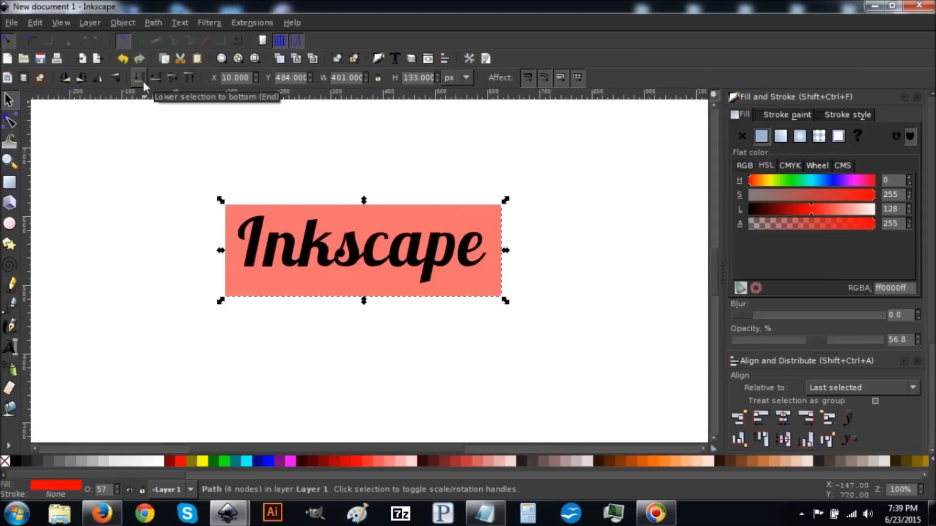
# - Align the rectangle and the lettering to each other's centres, both horizontally and vertically, relative to the last selected object
pyautogui.keyDown('shift'); pyautogui.click(283, 244); pyautogui.keyUp('shift')
pyautogui.scroll(-3, 930, 220)
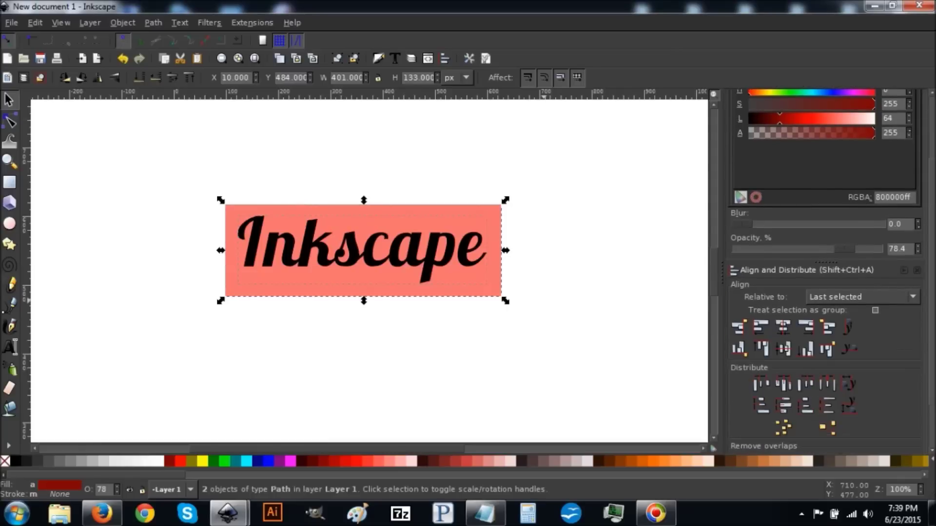
pyautogui.click(784, 325)
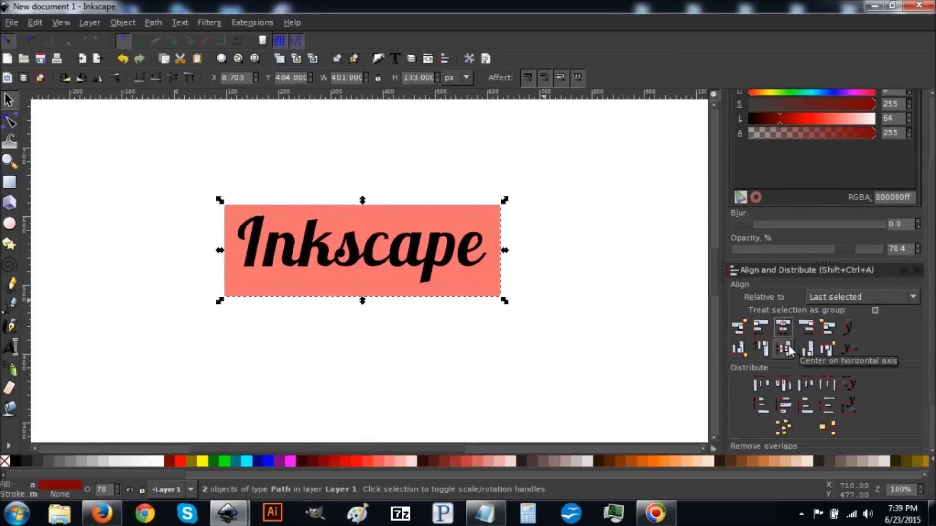
pyautogui.click(785, 348)
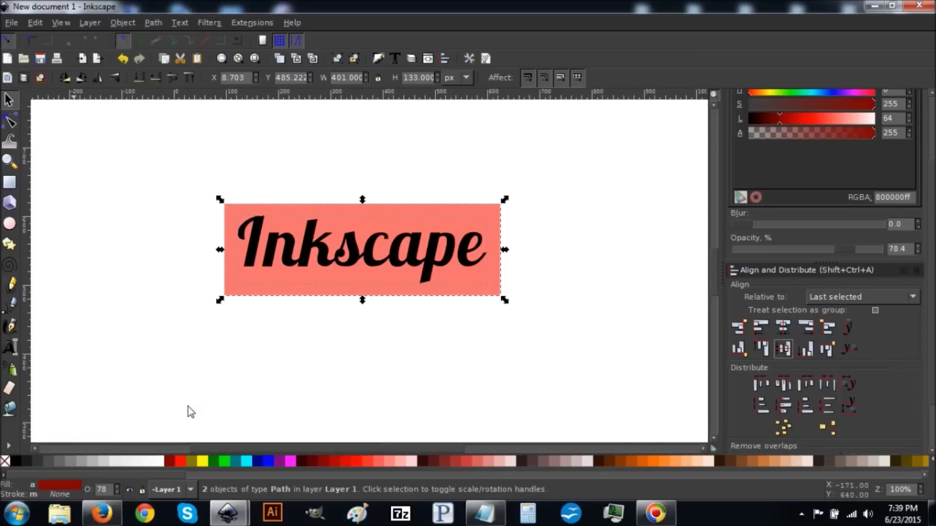
pyautogui.click(246, 334)
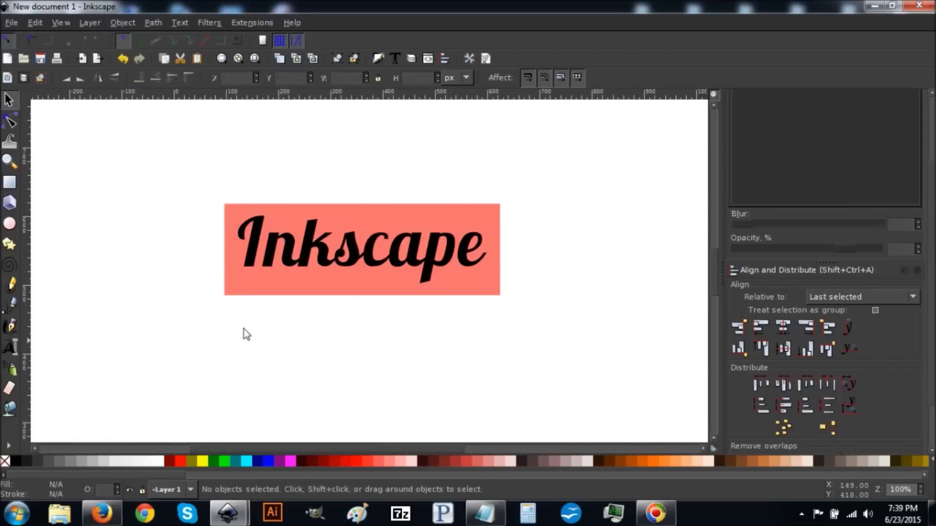
# - Duplicate the red rectangle and offset the copy down and to the left, to about X -36, Y 462 px
pyautogui.click(283, 295)
pyautogui.click(10, 122)
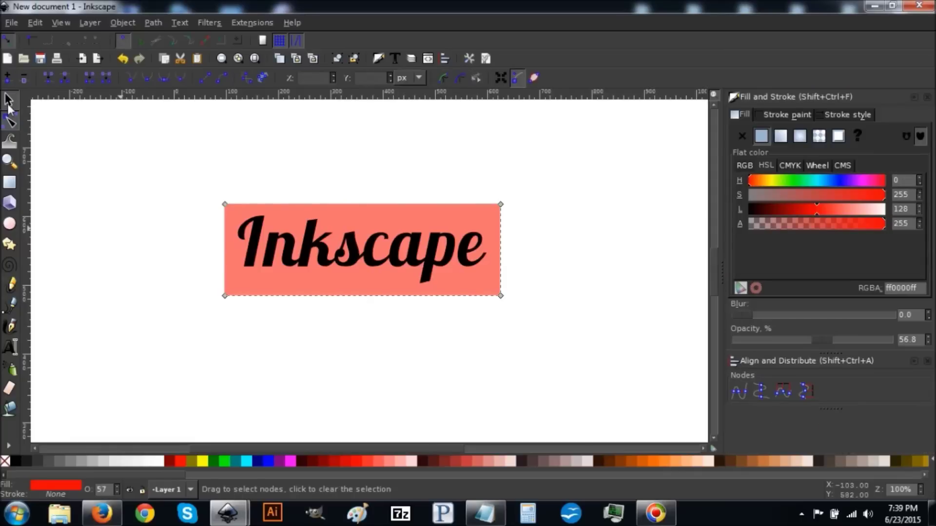
pyautogui.click(9, 99)
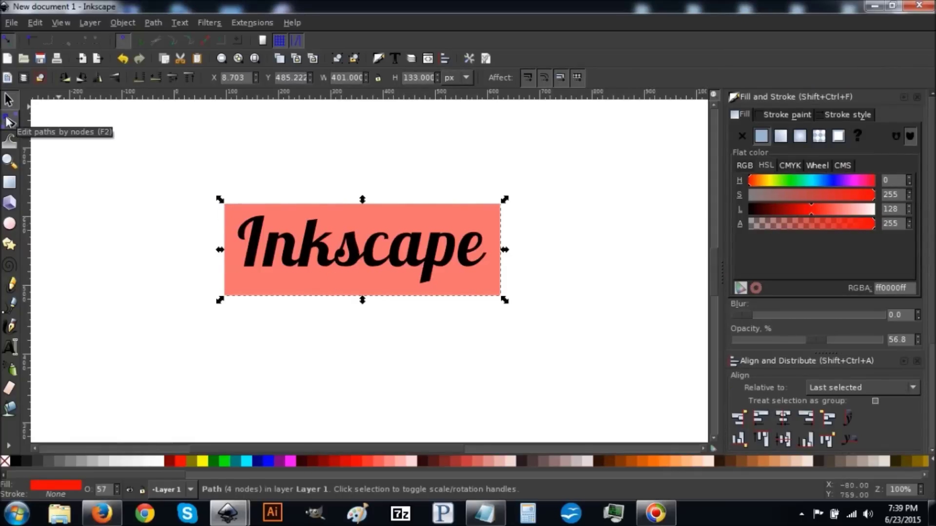
pyautogui.click(35, 23)
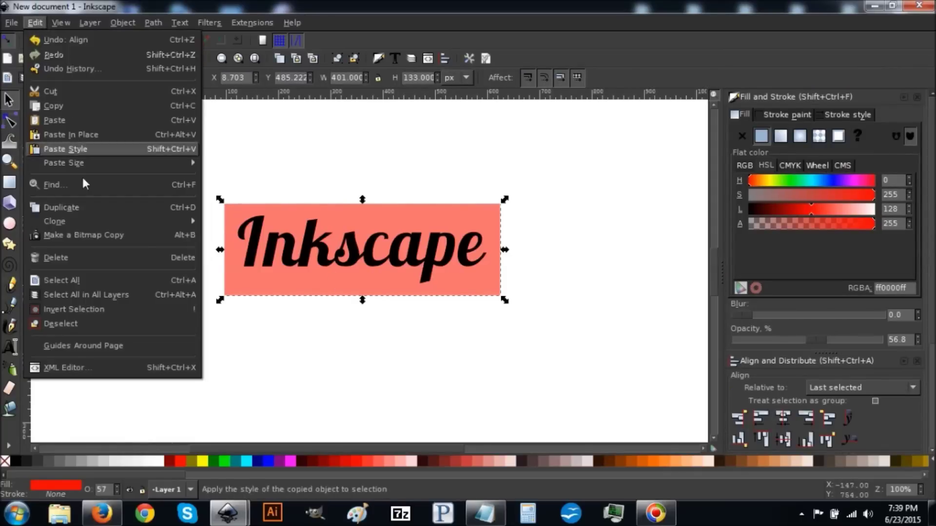
pyautogui.click(83, 212)
pyautogui.moveTo(464, 232); pyautogui.dragTo(435, 253)
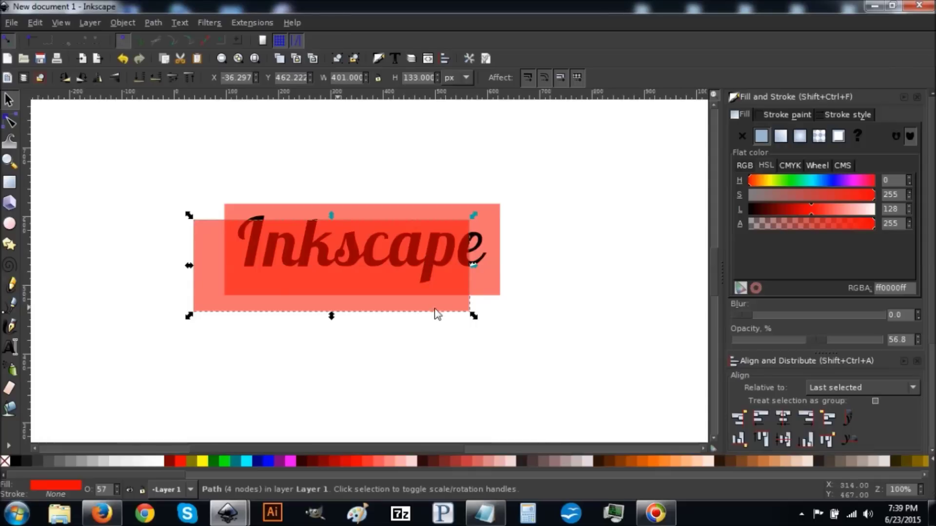
# - Add a midpoint node on the copy's left edge, notch it inward to about X -14 px, and move the right-edge nodes to about X 62 px
pyautogui.click(7, 125)
pyautogui.moveTo(168, 190); pyautogui.dragTo(211, 330)
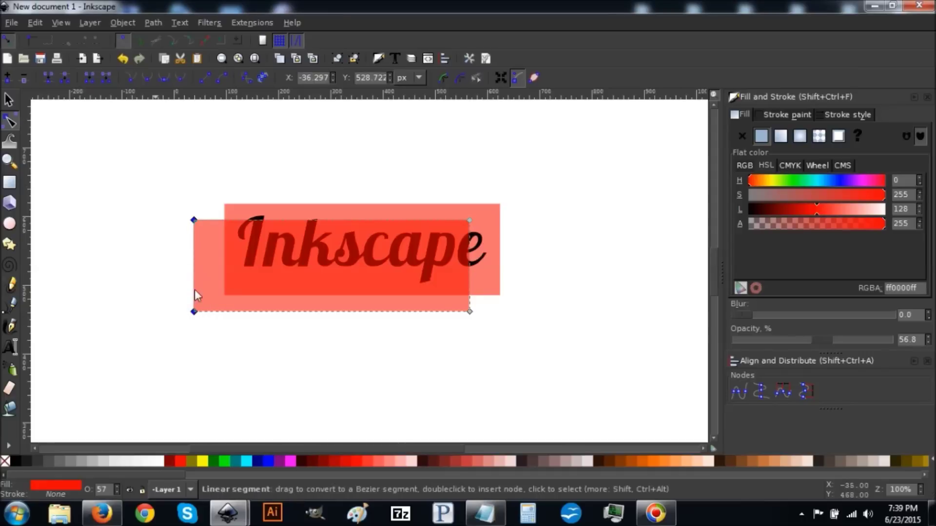
pyautogui.click(11, 79)
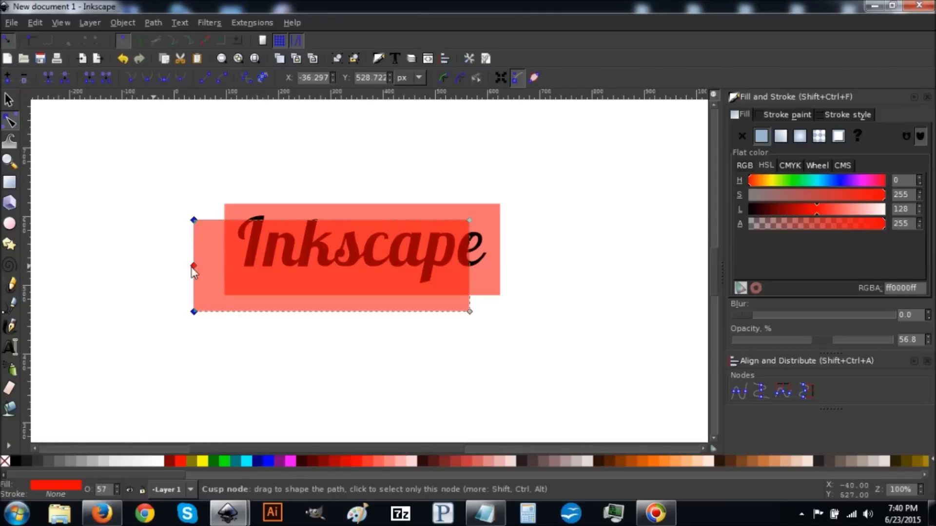
pyautogui.click(193, 266)
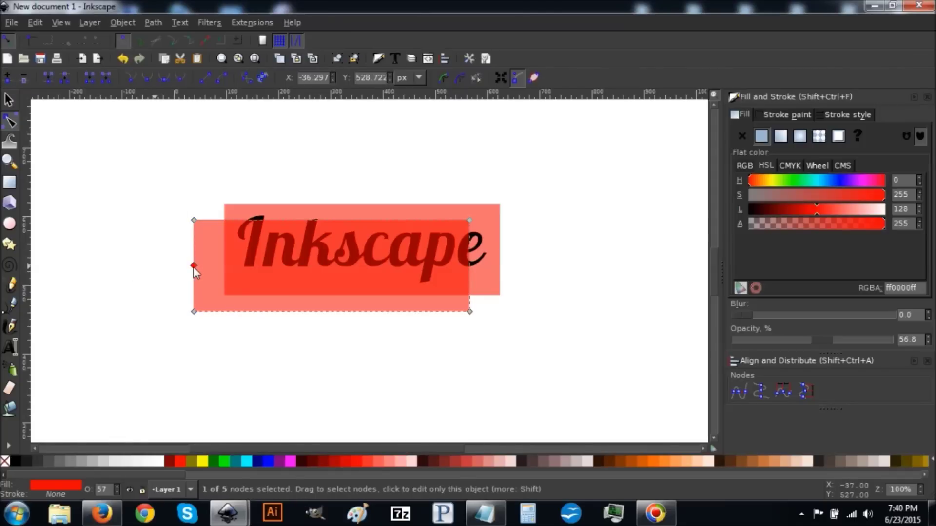
pyautogui.moveTo(194, 267); pyautogui.dragTo(209, 267)
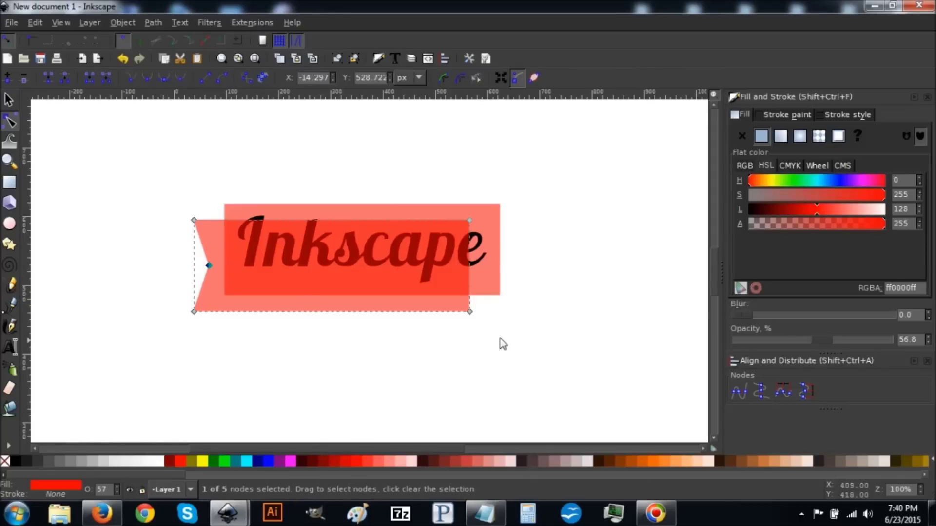
pyautogui.moveTo(509, 360); pyautogui.dragTo(439, 184)
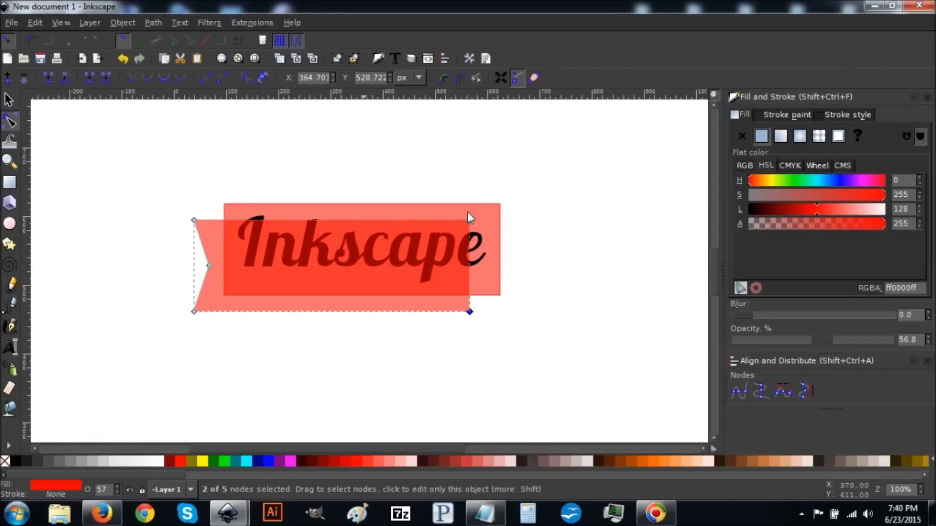
pyautogui.moveTo(471, 223); pyautogui.dragTo(263, 225)
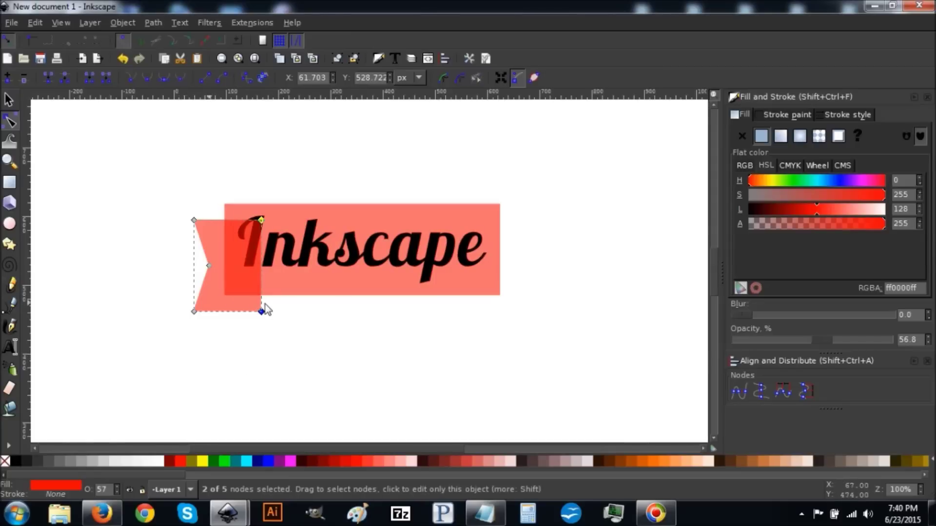
# - With node snapping enabled, draw a closed 53 × 23 px fold triangle between the banner's lower-left corner, the tail's lower-right corner and their edge intersection
pyautogui.click(9, 160)
pyautogui.moveTo(295, 334); pyautogui.dragTo(175, 261)
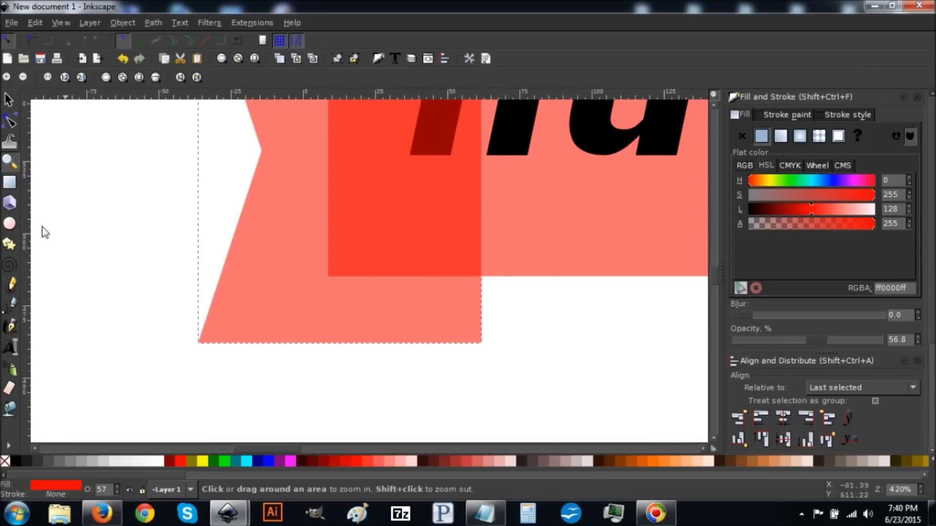
pyautogui.click(16, 304)
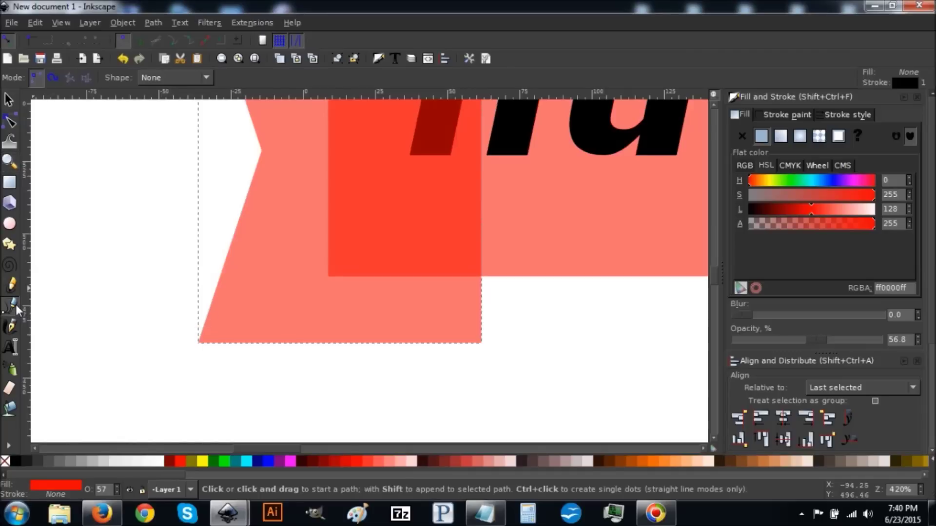
pyautogui.click(139, 37)
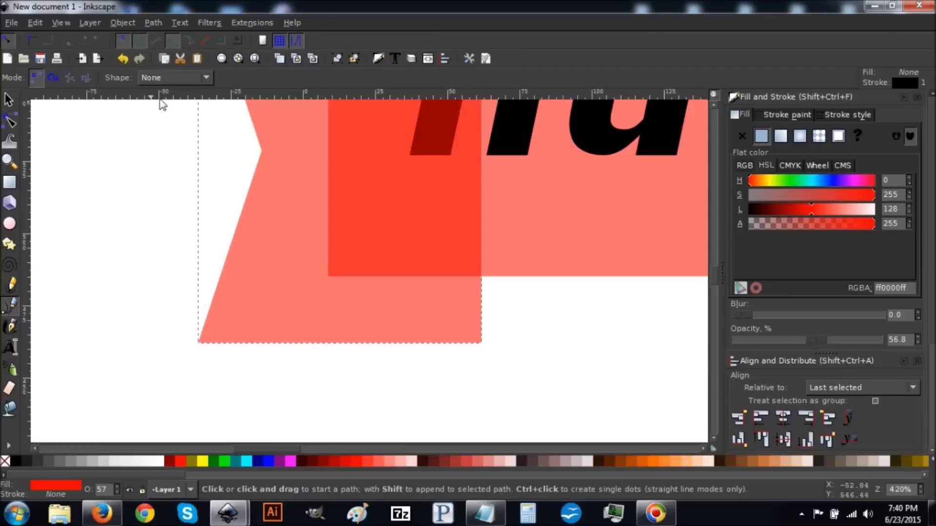
pyautogui.click(481, 343)
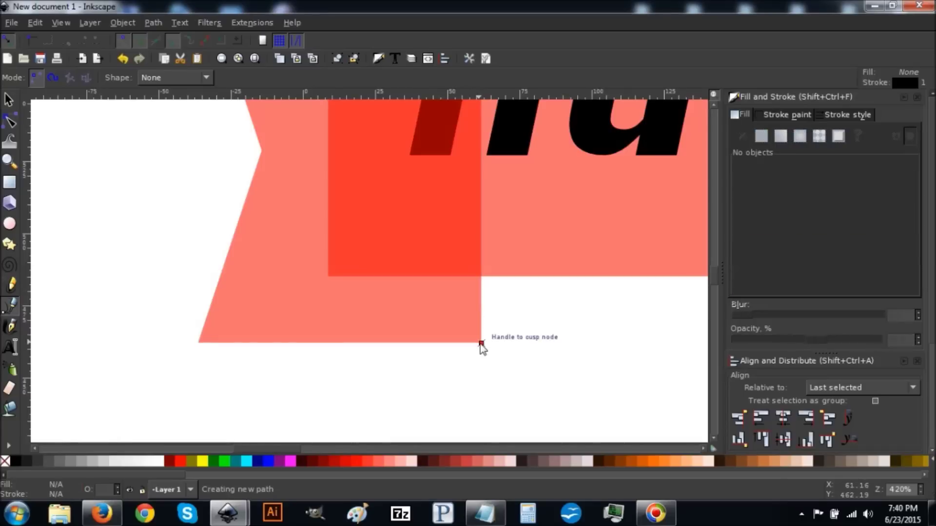
pyautogui.click(482, 277)
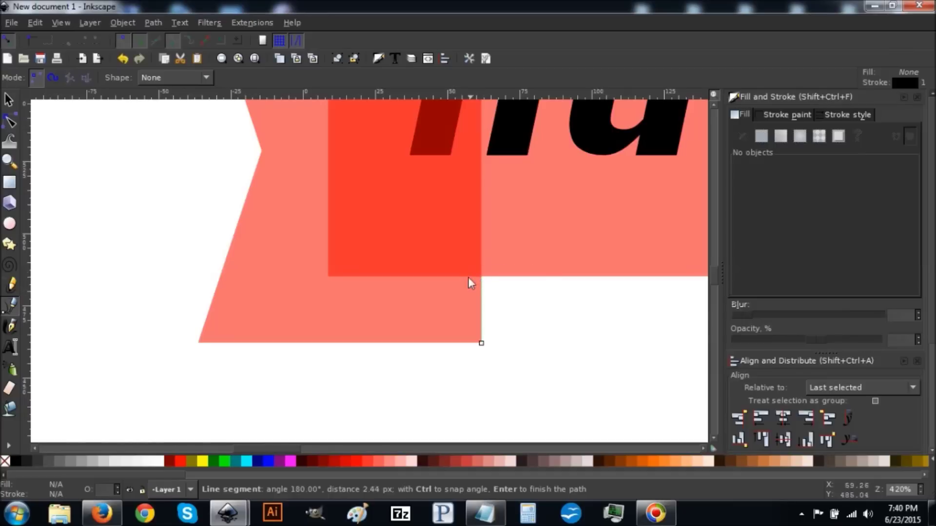
pyautogui.click(330, 277)
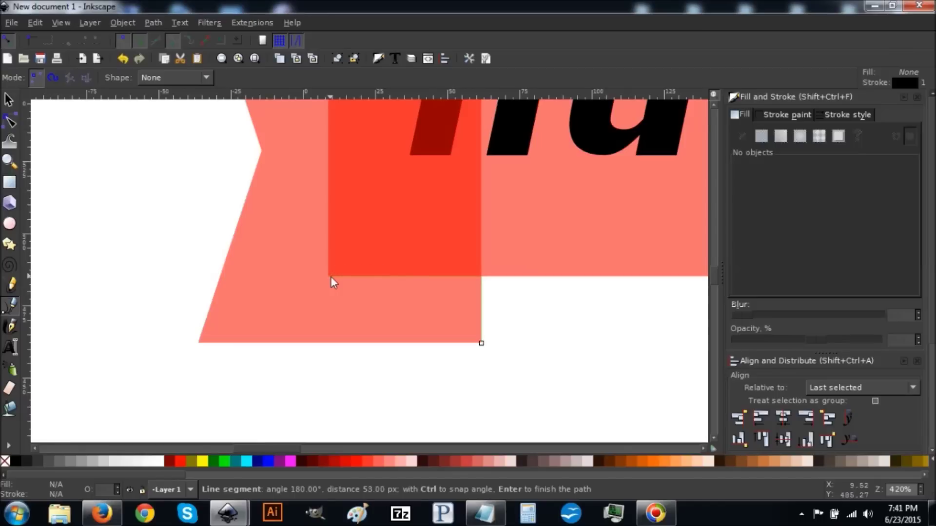
pyautogui.click(481, 344)
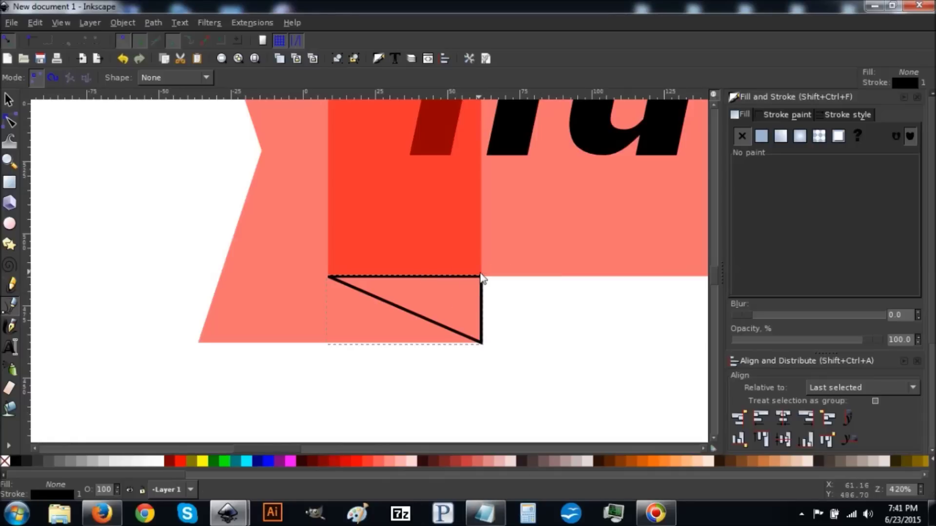
# - Fill the fold triangle with blue (#0000FF), remove its stroke, and select it as an object
pyautogui.click(267, 460)
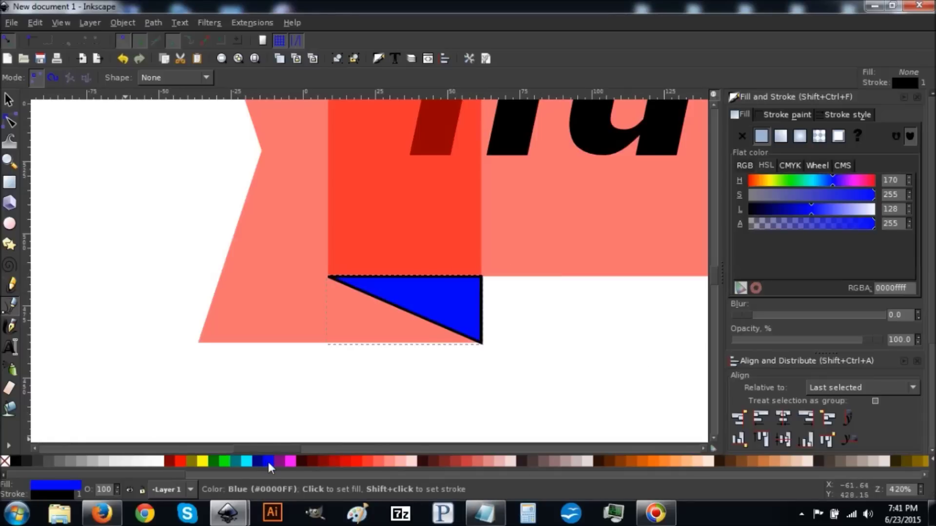
pyautogui.click(777, 117)
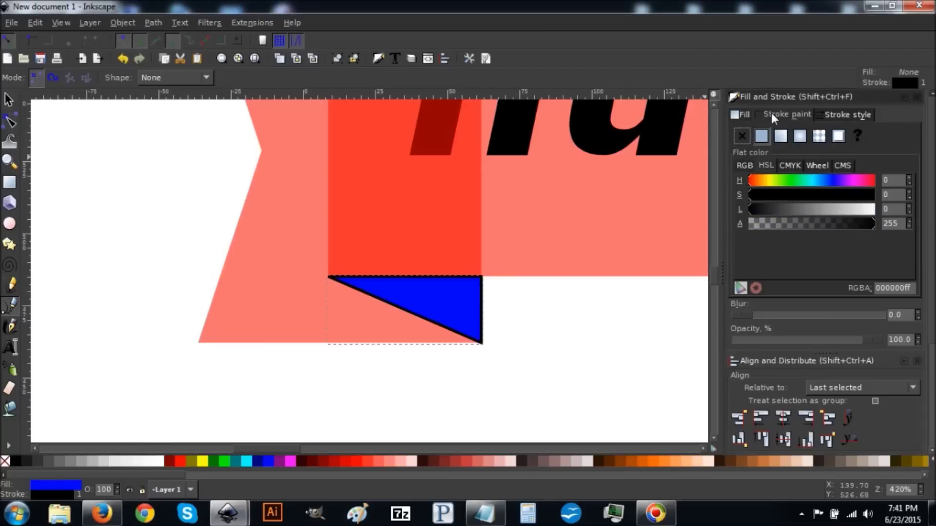
pyautogui.click(743, 138)
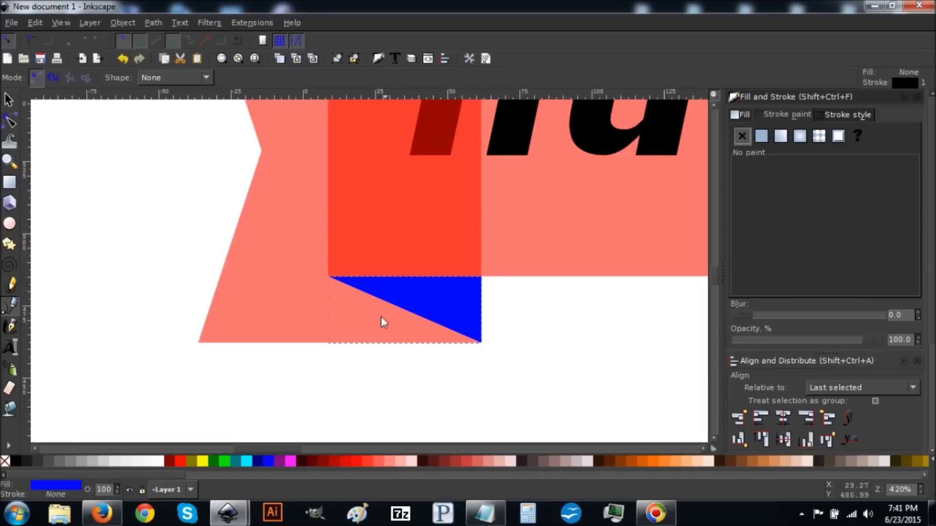
pyautogui.scroll(1, 554, 311)
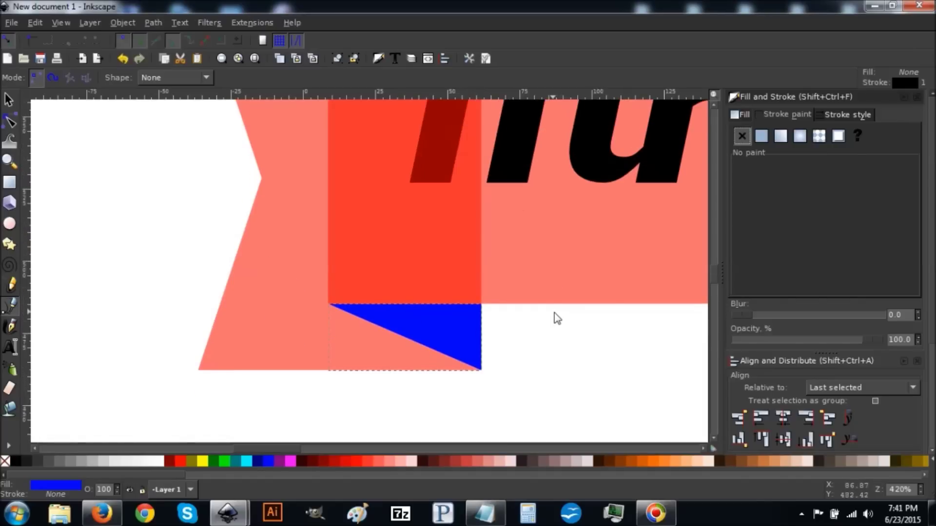
pyautogui.click(13, 101)
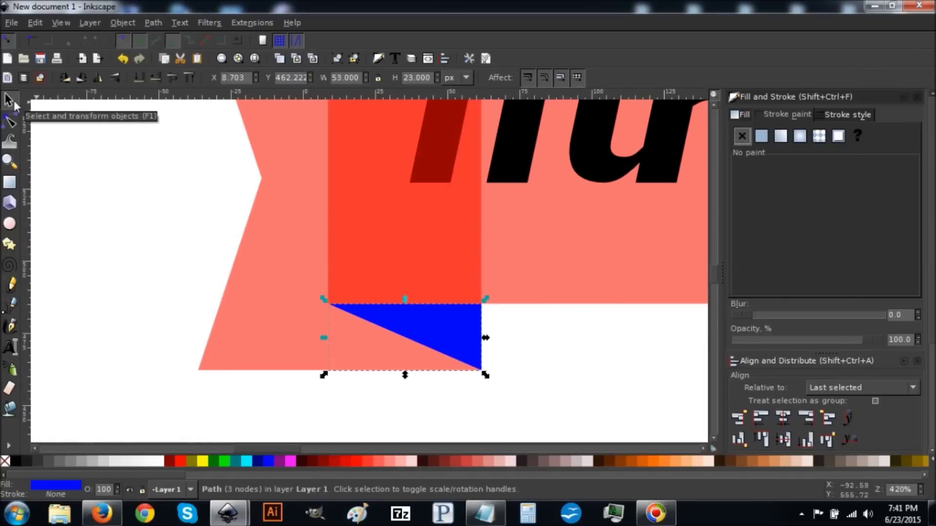
# - Group the notched tail with its blue fold triangle
pyautogui.click(62, 23)
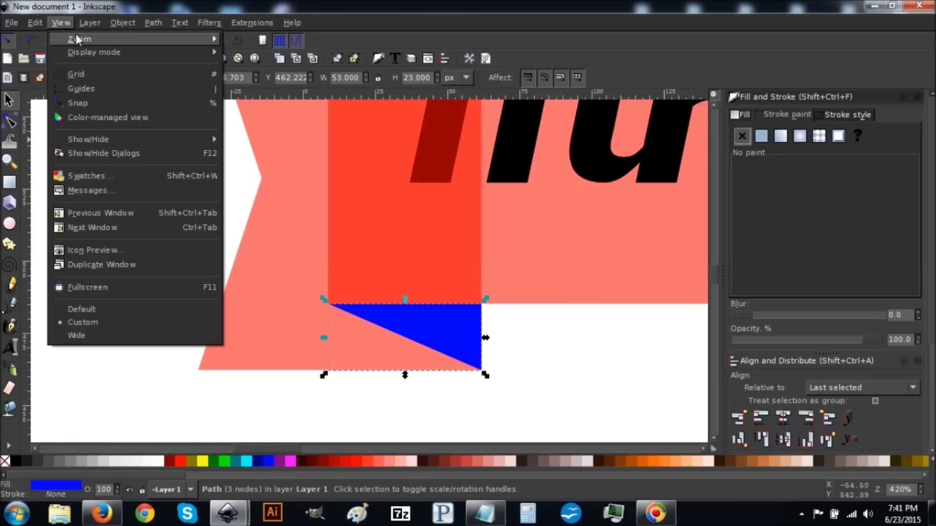
pyautogui.moveTo(77, 39)
pyautogui.click(285, 71)
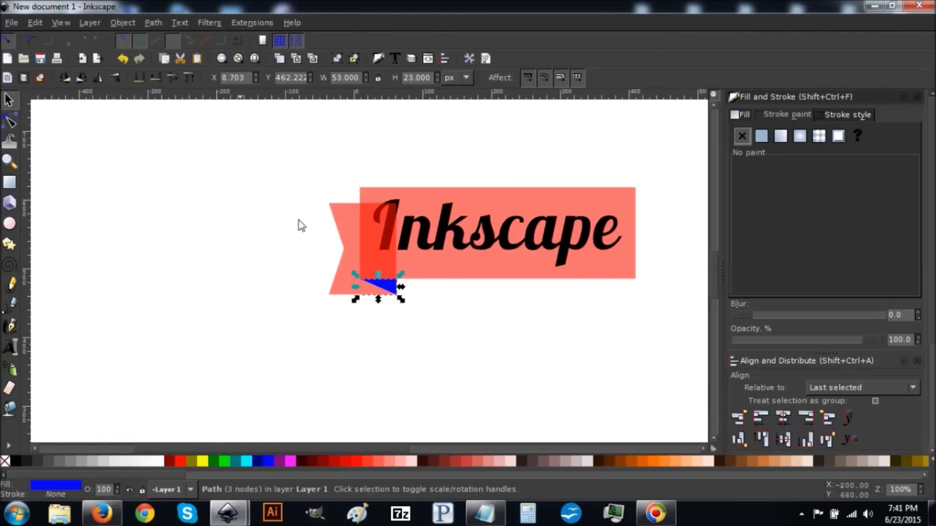
pyautogui.moveTo(421, 322); pyautogui.dragTo(276, 157)
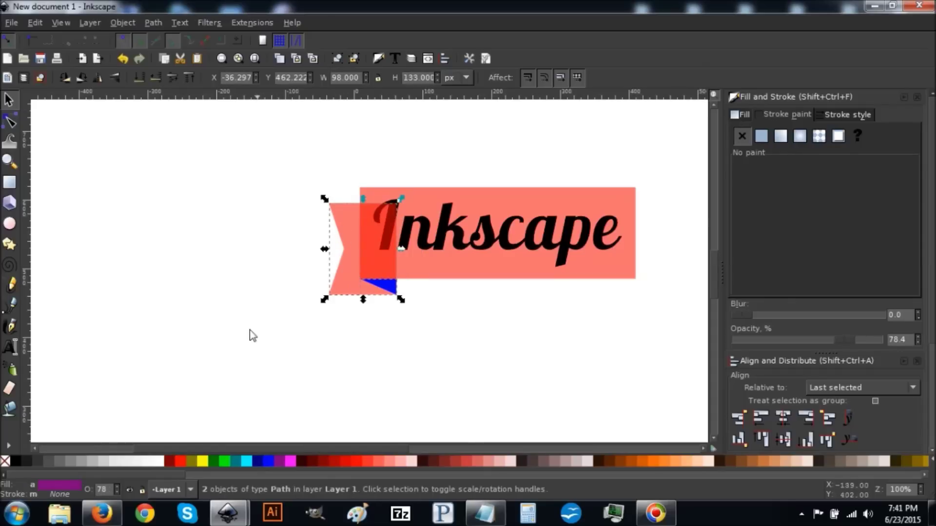
pyautogui.click(336, 60)
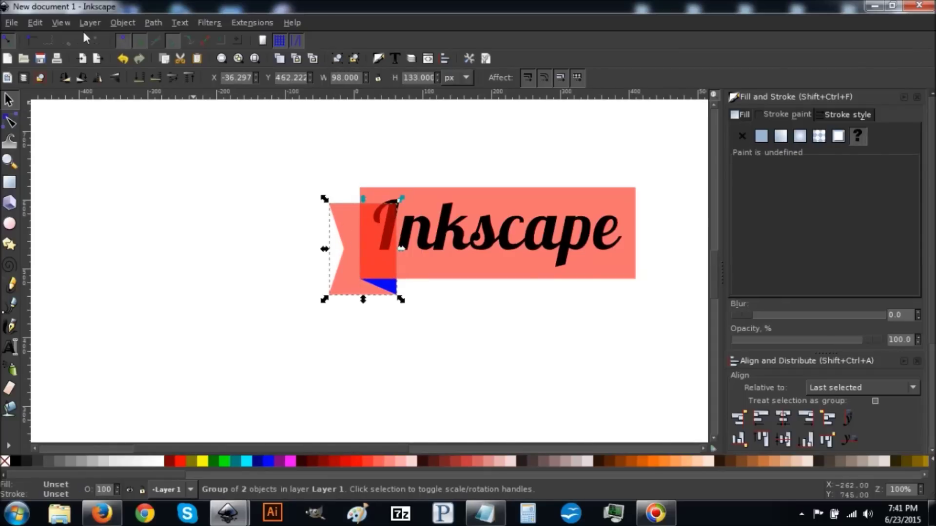
# - Duplicate the tail group, flip the copy vertically and horizontally, and place it at the banner's right end, at X 356.703, Y 508.222 px
pyautogui.click(35, 22)
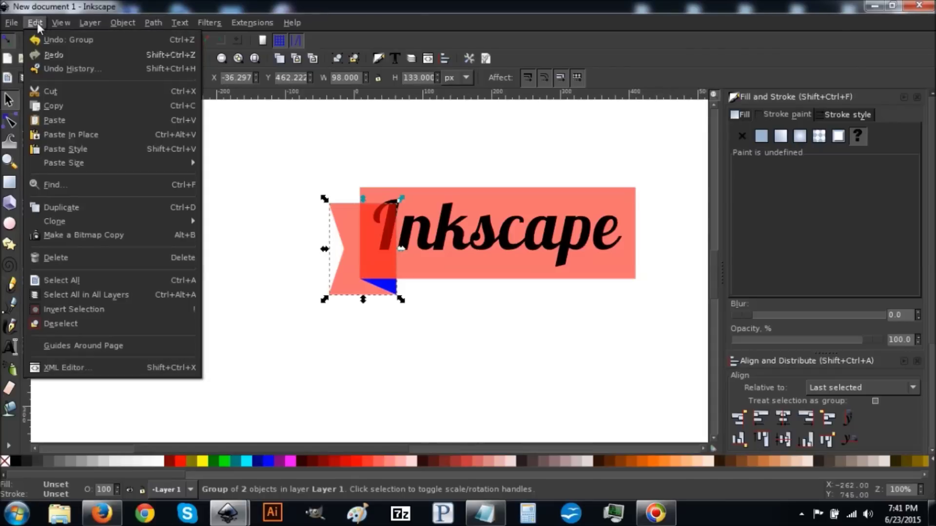
pyautogui.click(79, 209)
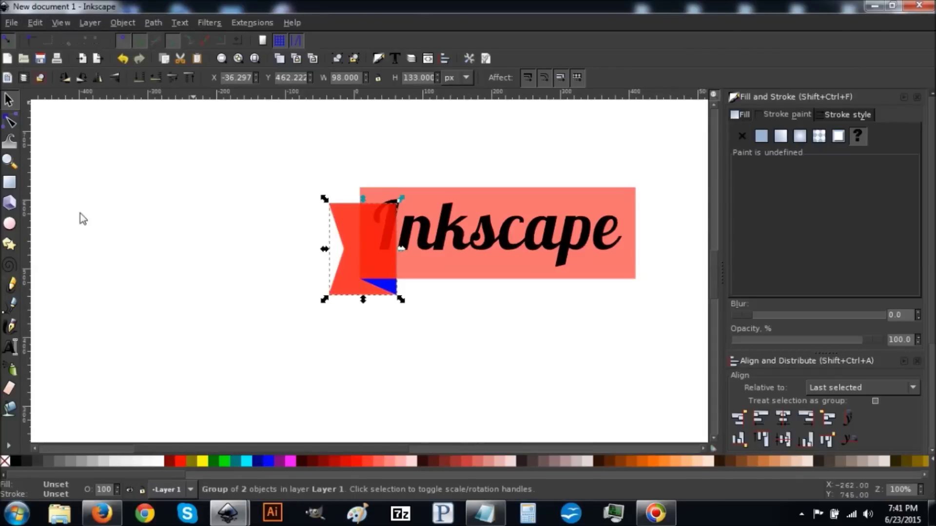
pyautogui.click(115, 76)
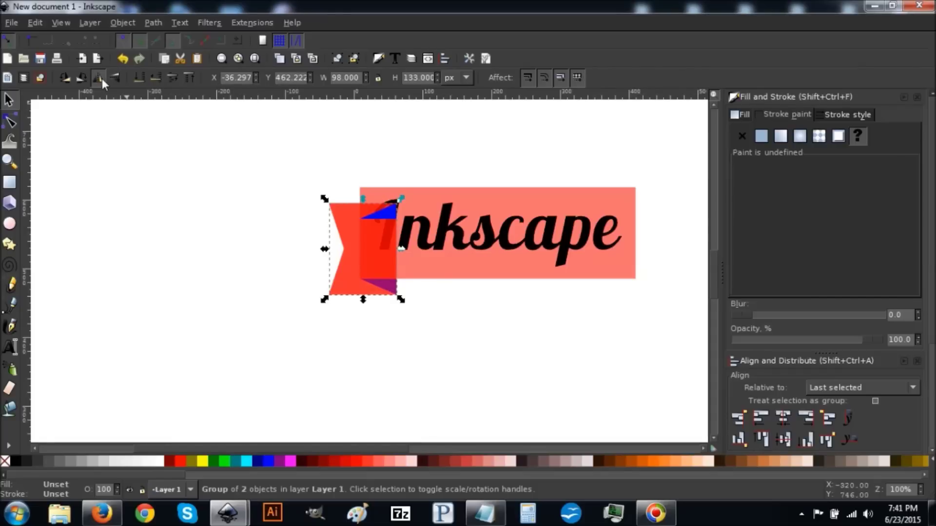
pyautogui.click(101, 78)
pyautogui.moveTo(345, 226); pyautogui.dragTo(596, 174)
pyautogui.press('z')
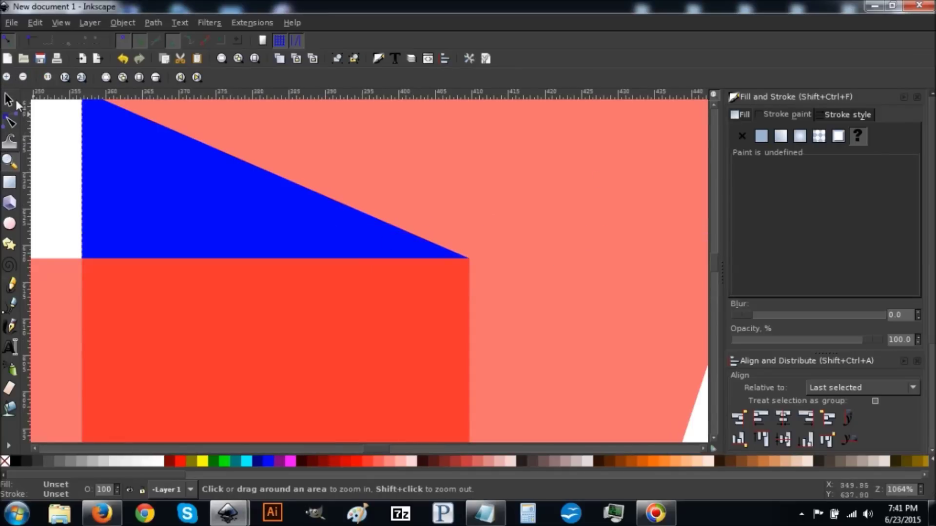
pyautogui.press('s')
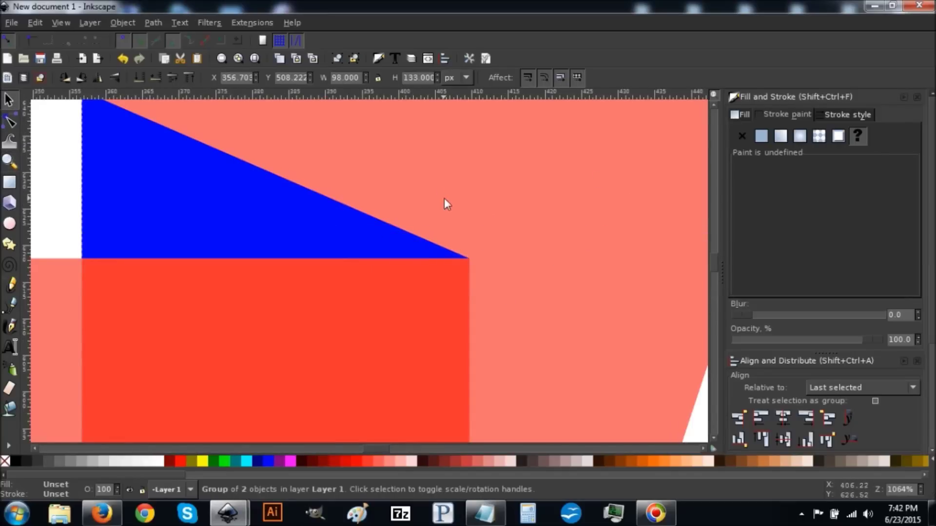
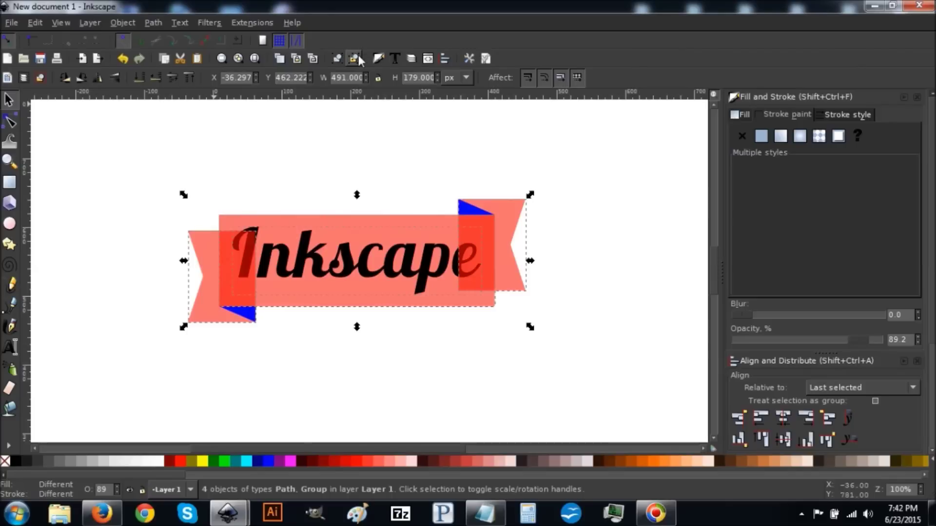
# - Ungroup both tail groups, then duplicate all ribbon pieces with the lettering and unite the duplicates into a single path
pyautogui.click(354, 58)
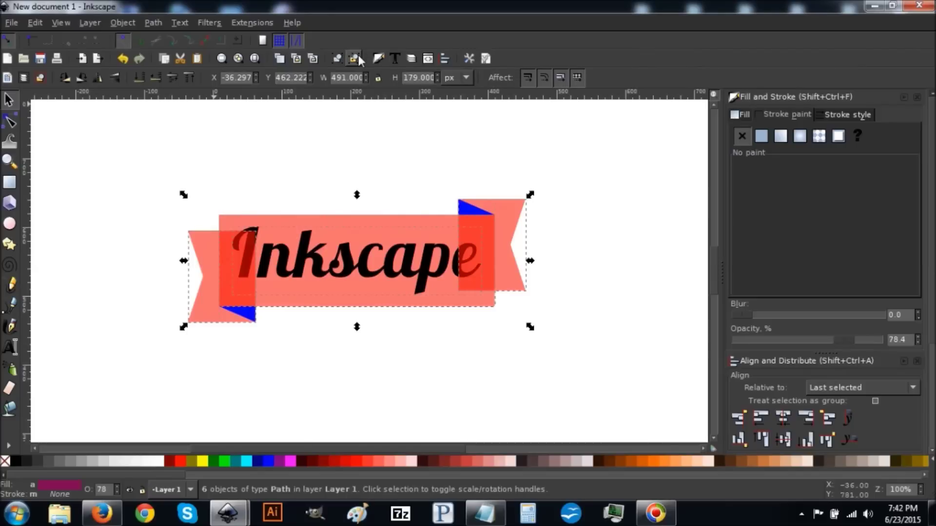
pyautogui.click(356, 59)
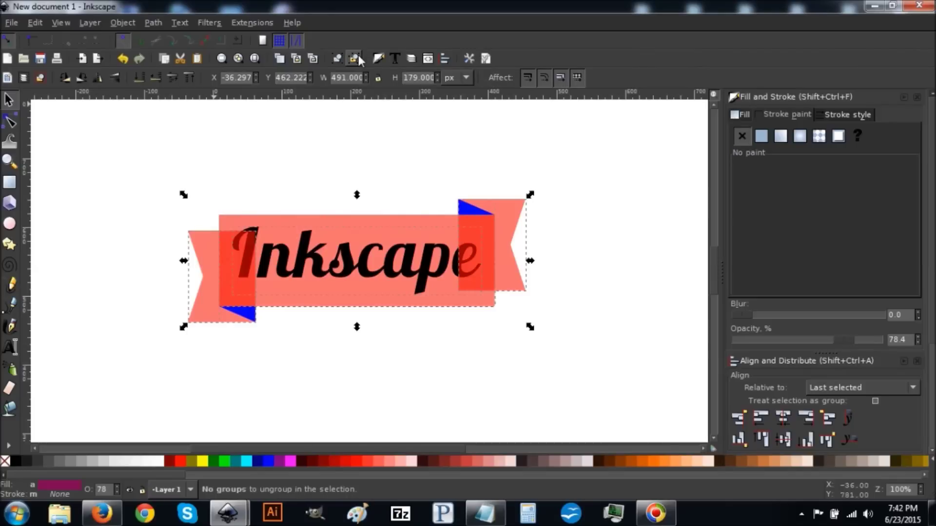
pyautogui.click(39, 23)
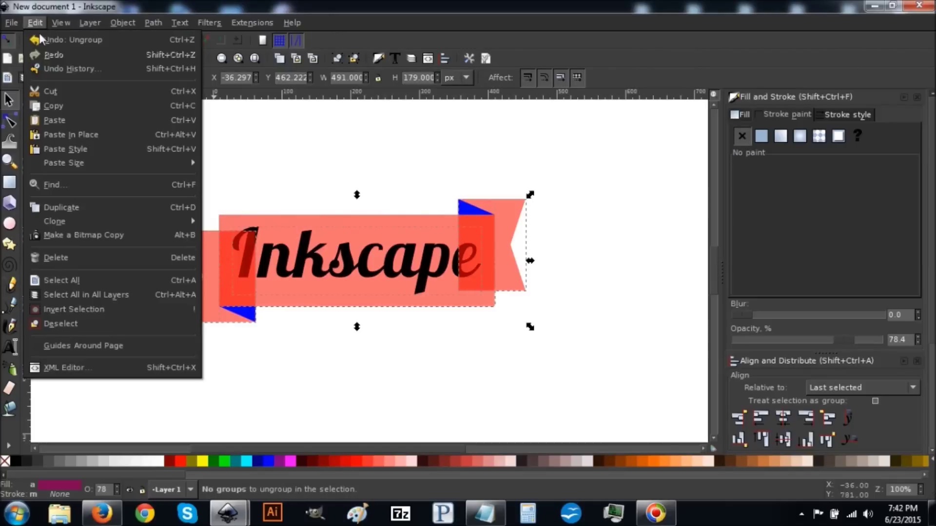
pyautogui.click(60, 209)
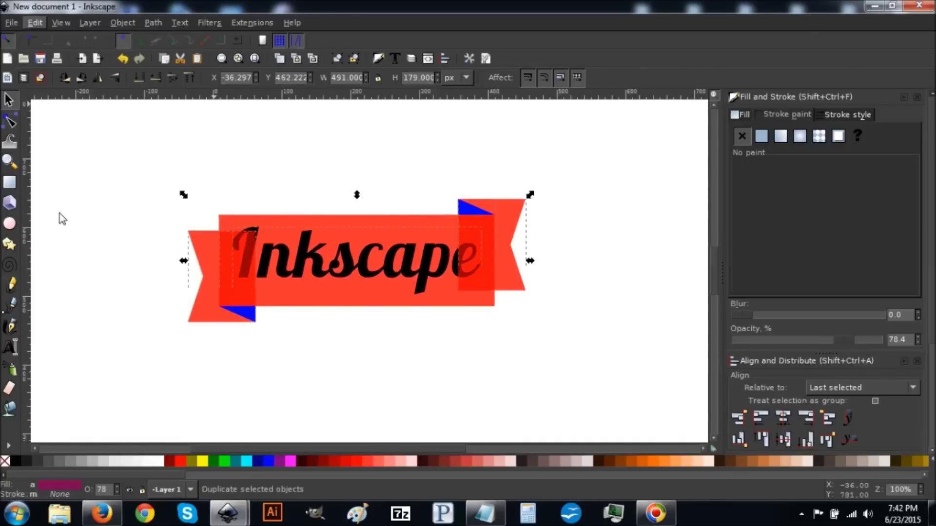
pyautogui.click(155, 22)
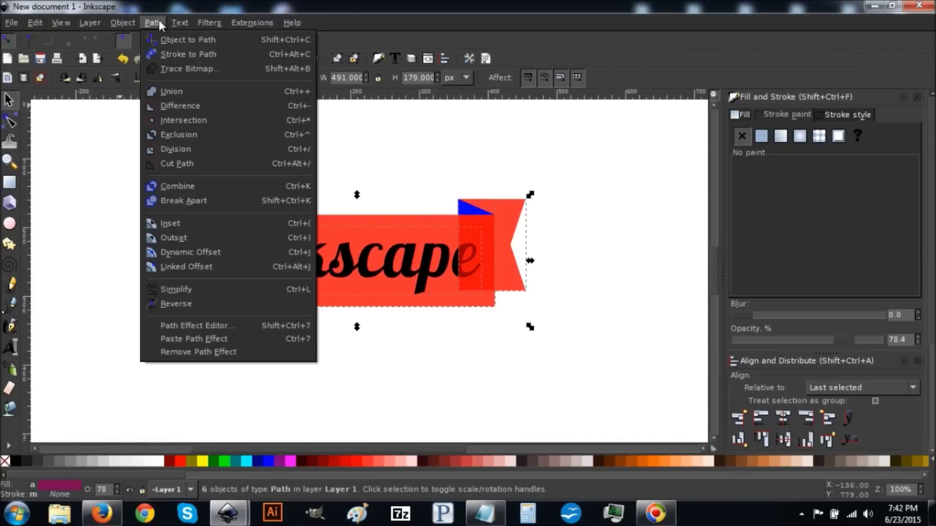
pyautogui.click(187, 91)
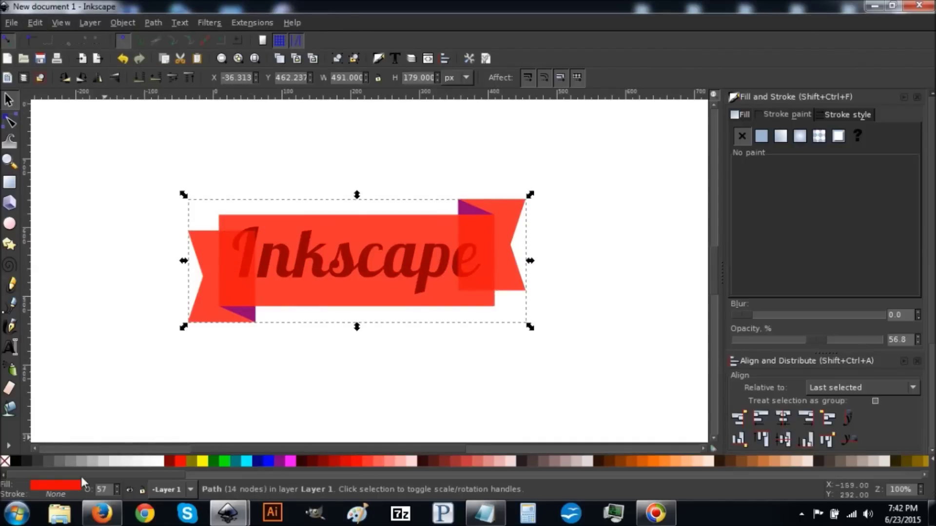
# - Turn the united silhouette into a backing shape behind everything, with a black fill and a flat black 15 px stroke
pyautogui.click(12, 460)
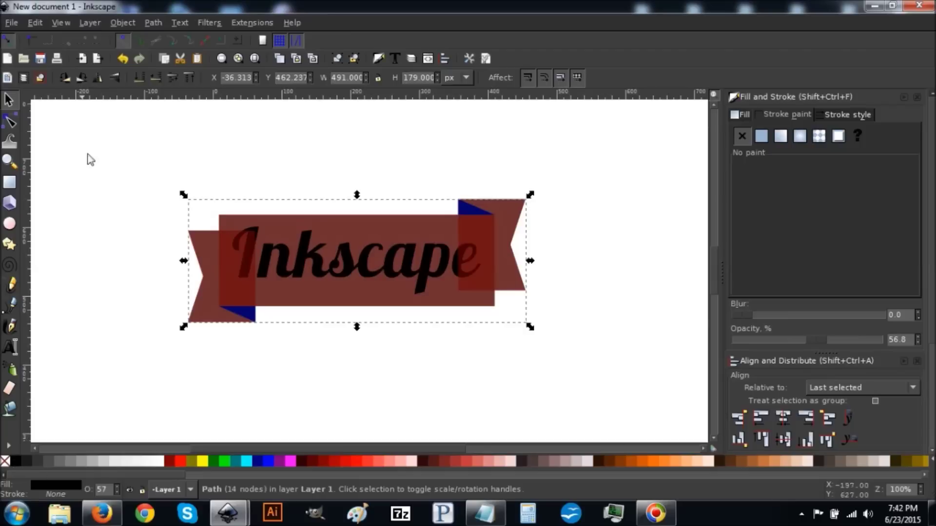
pyautogui.click(138, 77)
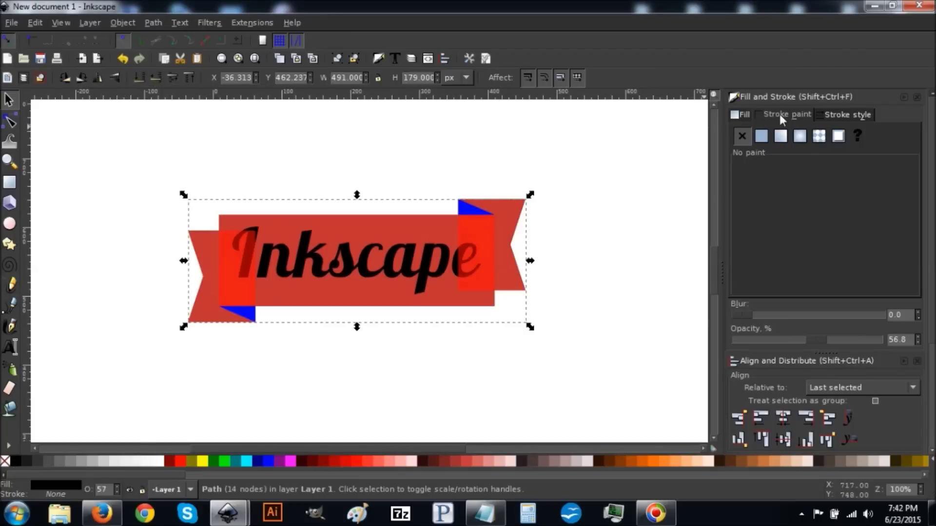
pyautogui.click(759, 137)
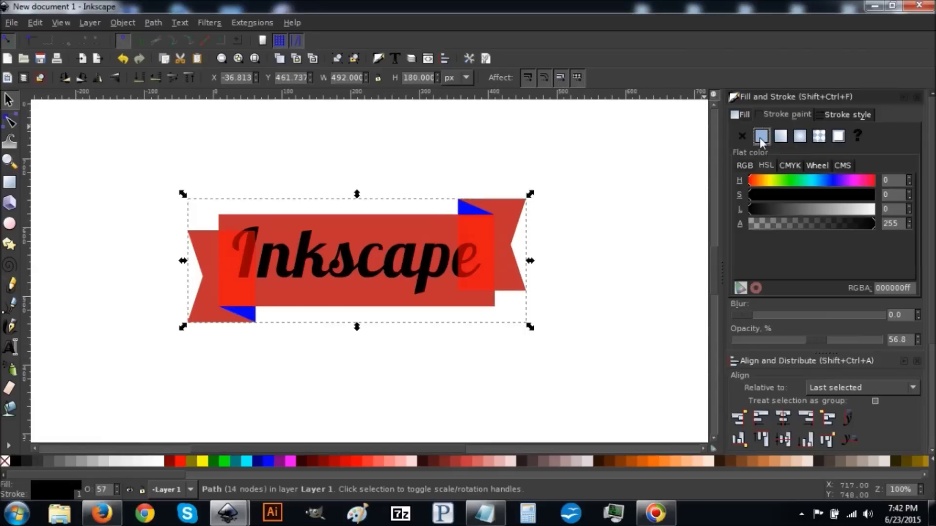
pyautogui.click(842, 114)
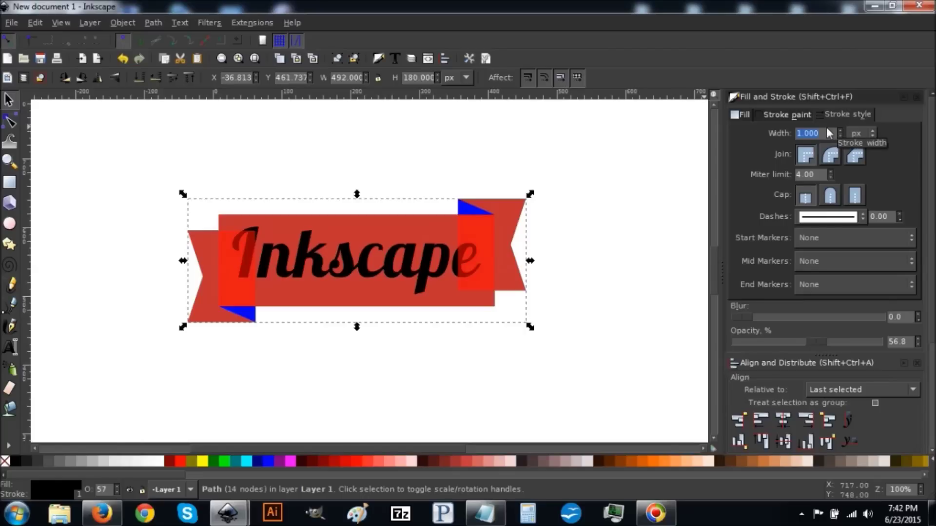
pyautogui.write('15')
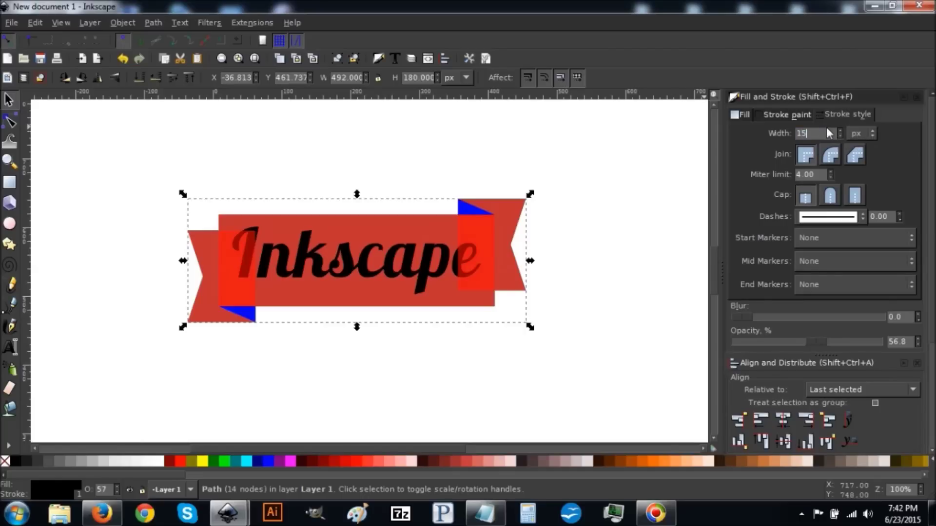
pyautogui.press('Return')
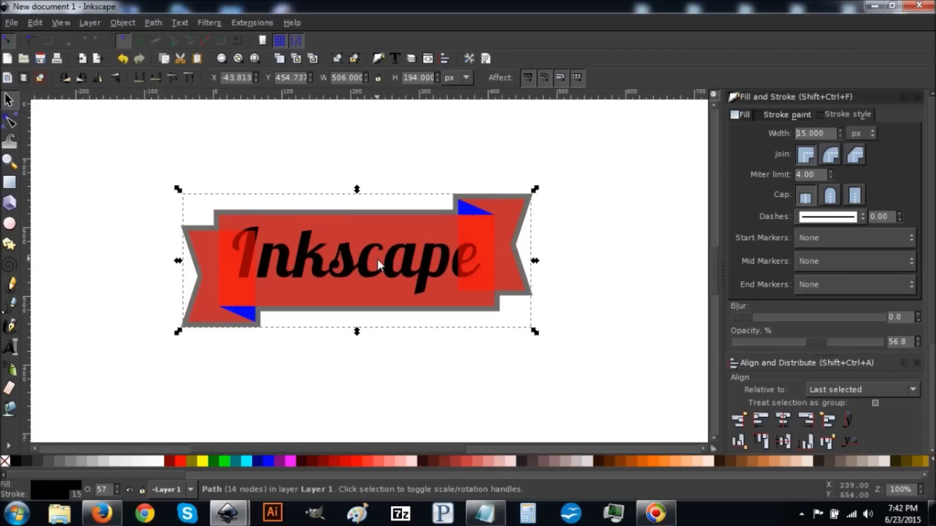
pyautogui.click(785, 115)
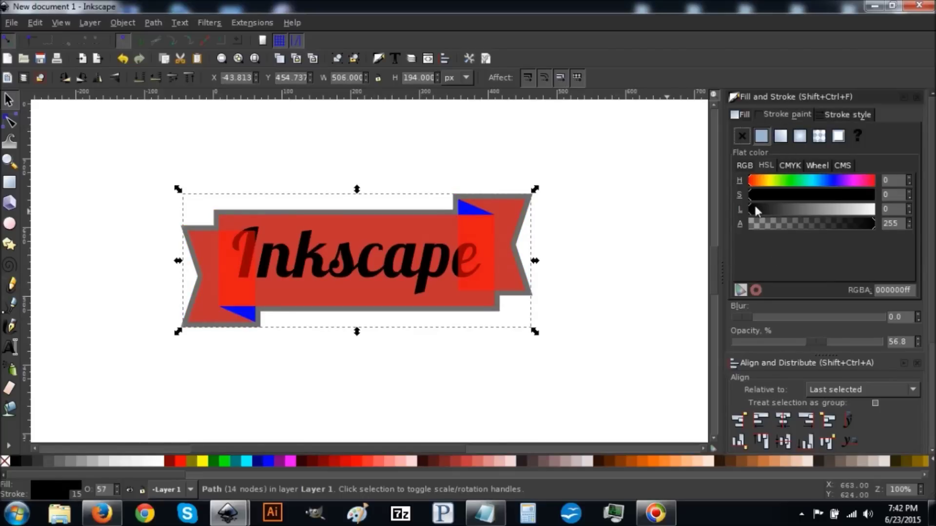
pyautogui.moveTo(781, 205)
pyautogui.mouseDown()
pyautogui.moveTo(804, 208)
pyautogui.moveTo(753, 207)
pyautogui.mouseUp()
pyautogui.click(831, 116)
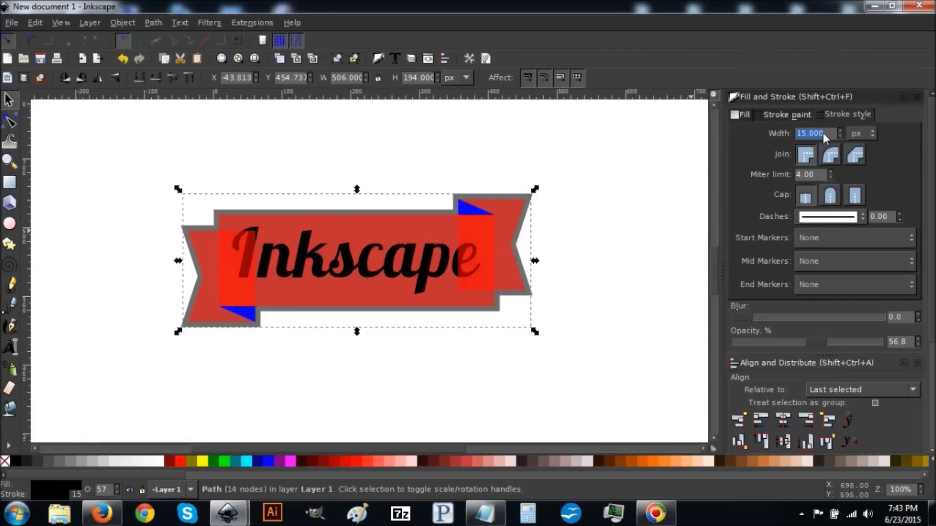
# - Convert the backing silhouette's stroke to a path, break it apart, and unite the pieces into one solid shape
pyautogui.click(152, 22)
pyautogui.click(177, 55)
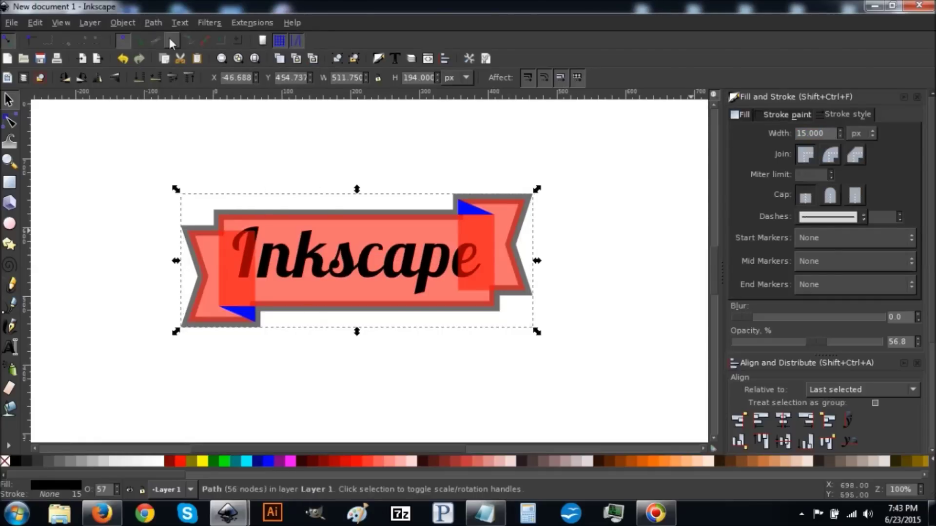
pyautogui.click(156, 23)
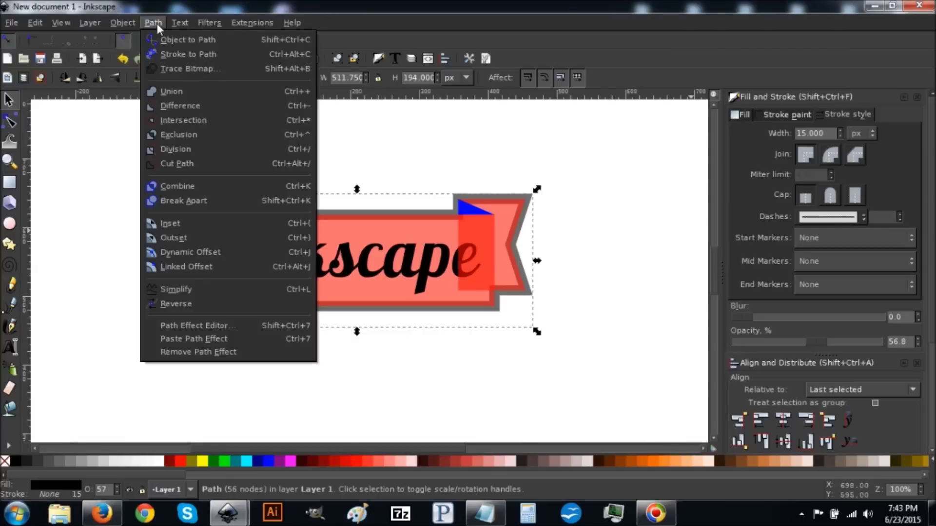
pyautogui.click(185, 202)
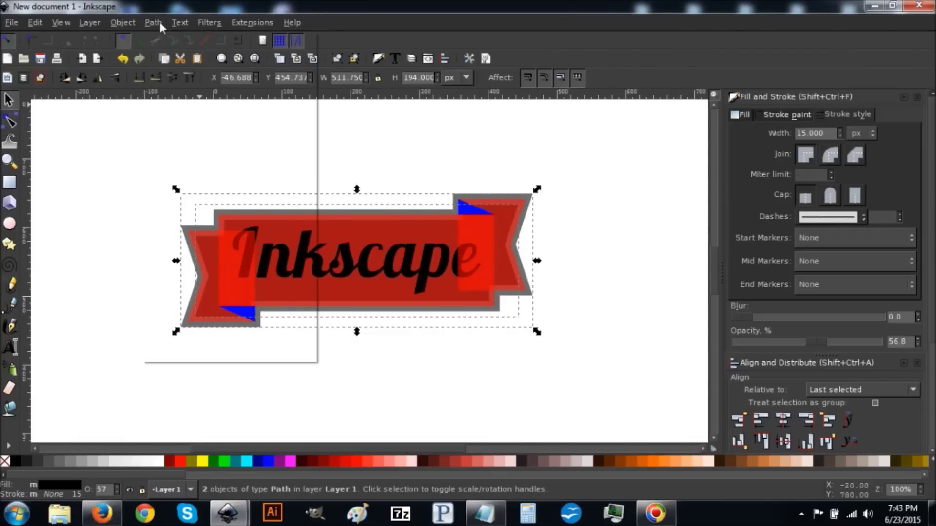
pyautogui.click(160, 22)
pyautogui.click(169, 95)
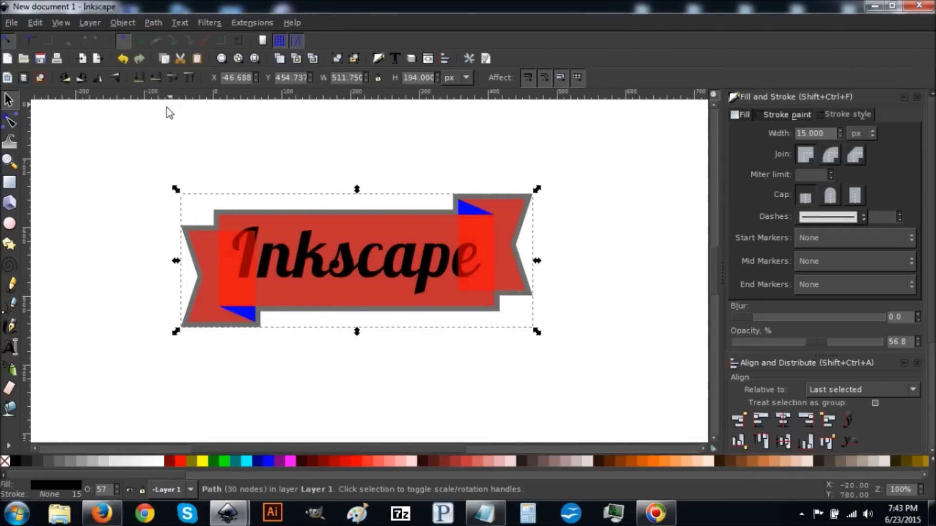
pyautogui.click(37, 78)
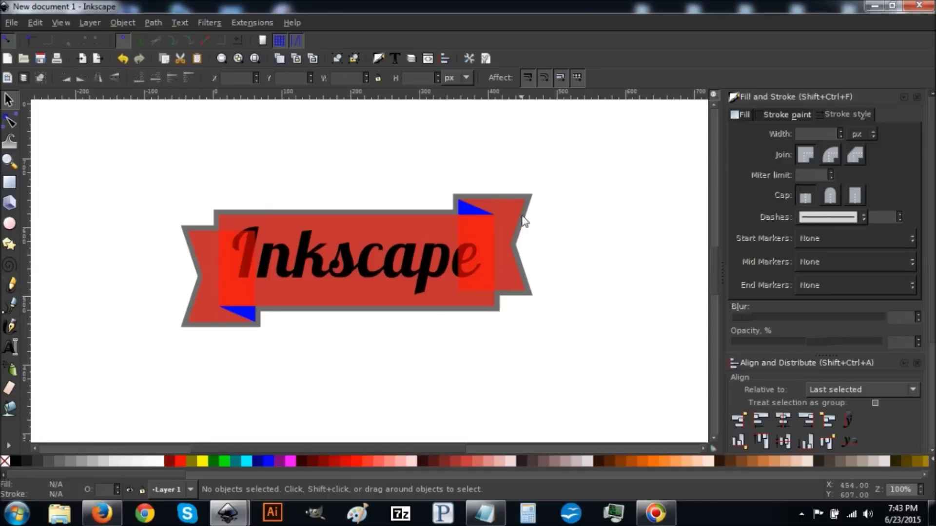
# - Unite the right tail, the main banner rectangle and the left tail into one red ribbon path
pyautogui.click(510, 204)
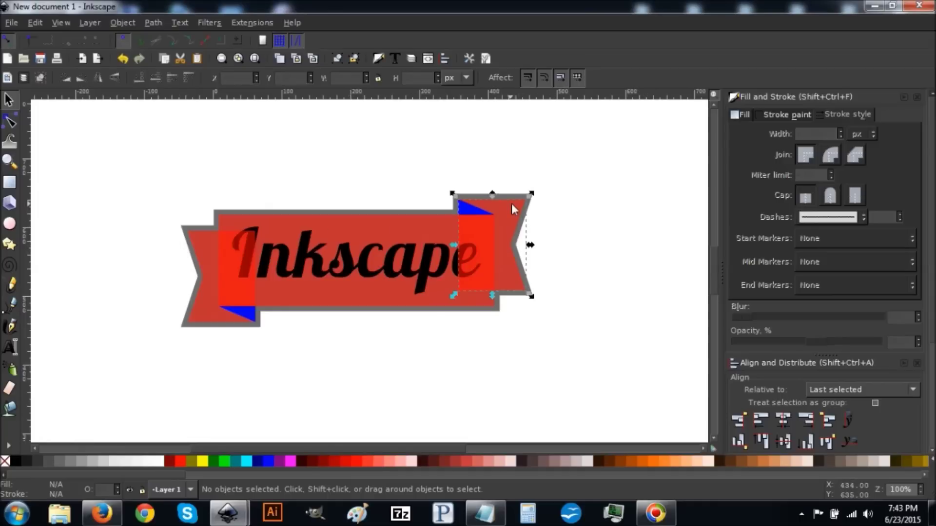
pyautogui.keyDown('shift'); pyautogui.click(377, 221); pyautogui.keyUp('shift')
pyautogui.keyDown('shift'); pyautogui.click(201, 241); pyautogui.keyUp('shift')
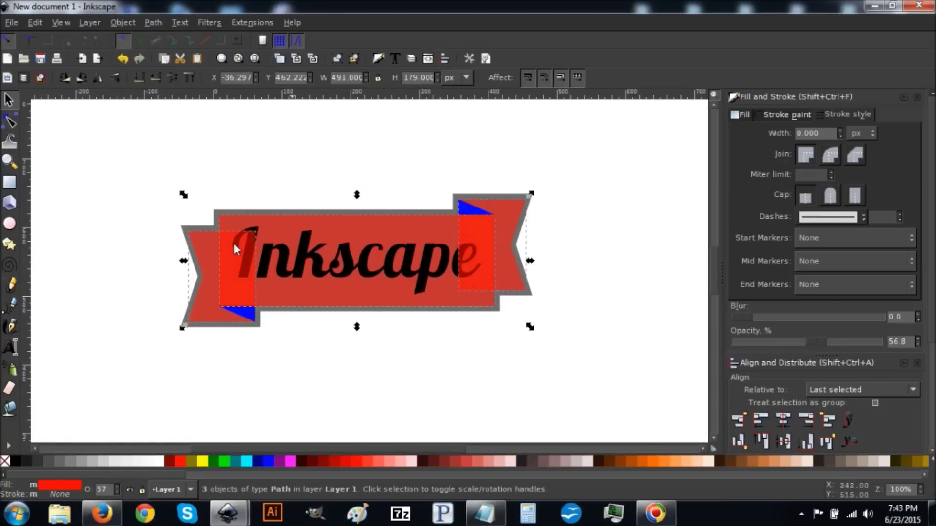
pyautogui.click(149, 23)
pyautogui.click(184, 95)
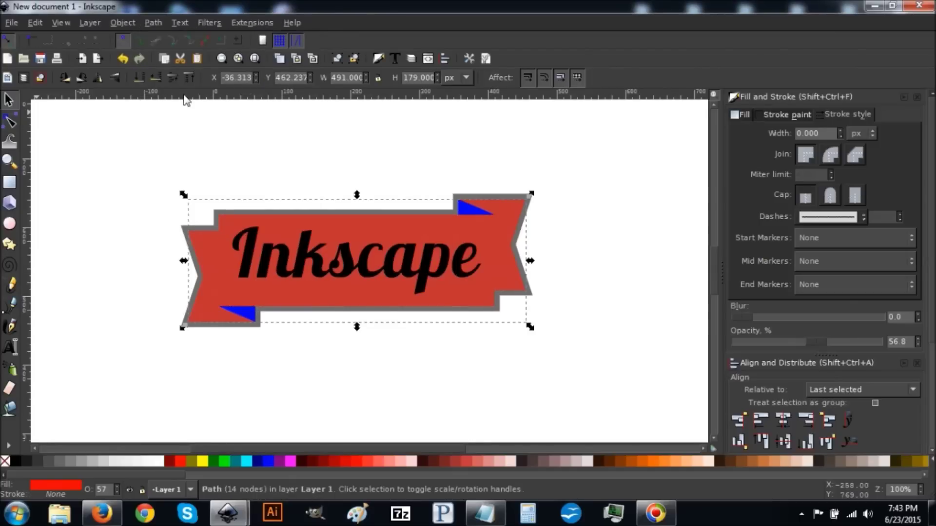
# - Subtract the red ribbon path from the backing silhouette with Difference so only the ribbon's outline remains
pyautogui.press('shift')
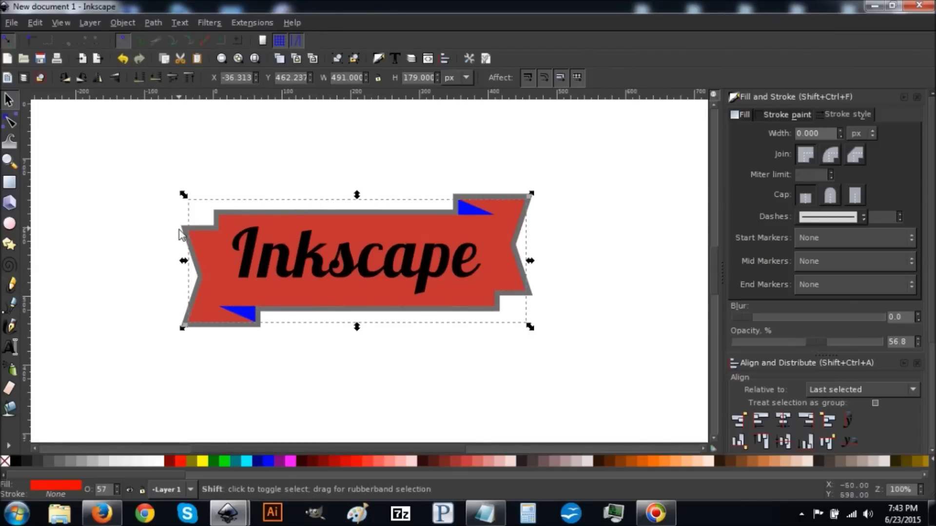
pyautogui.keyDown('shift'); pyautogui.click(181, 235); pyautogui.keyUp('shift')
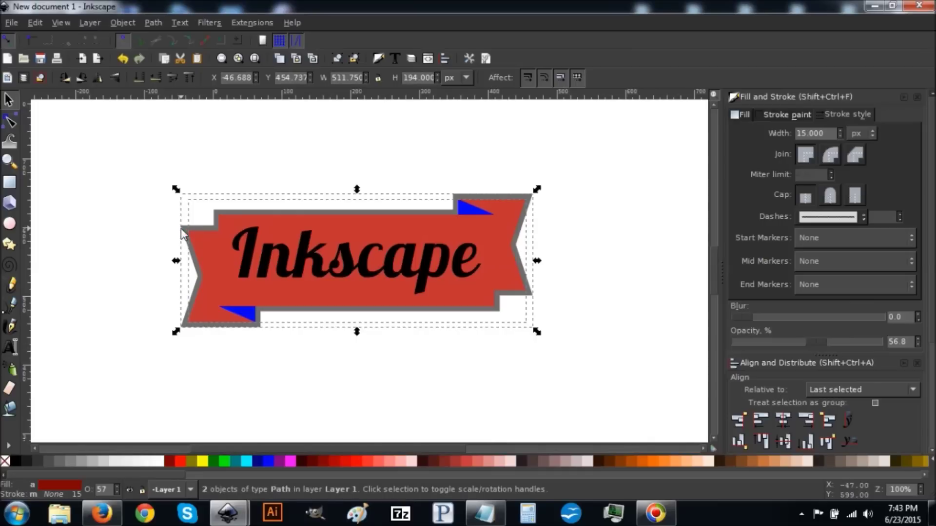
pyautogui.click(151, 23)
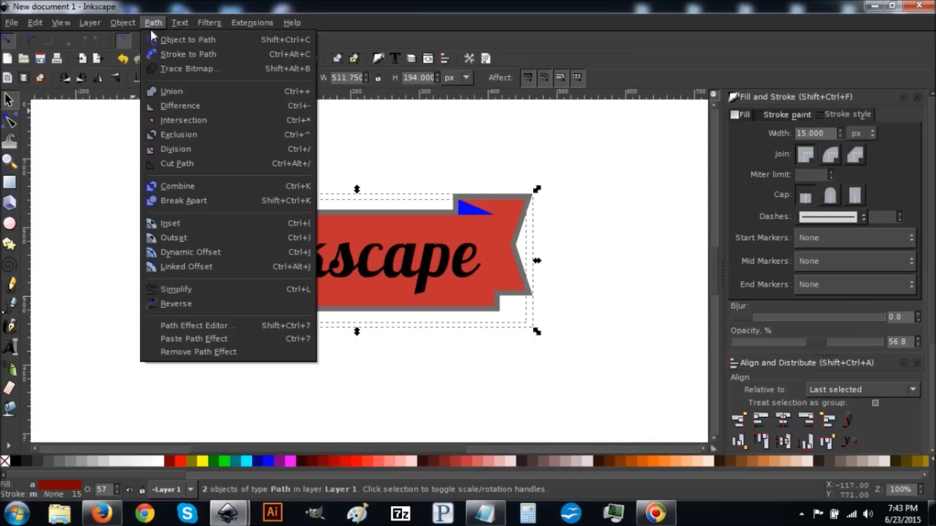
pyautogui.click(173, 106)
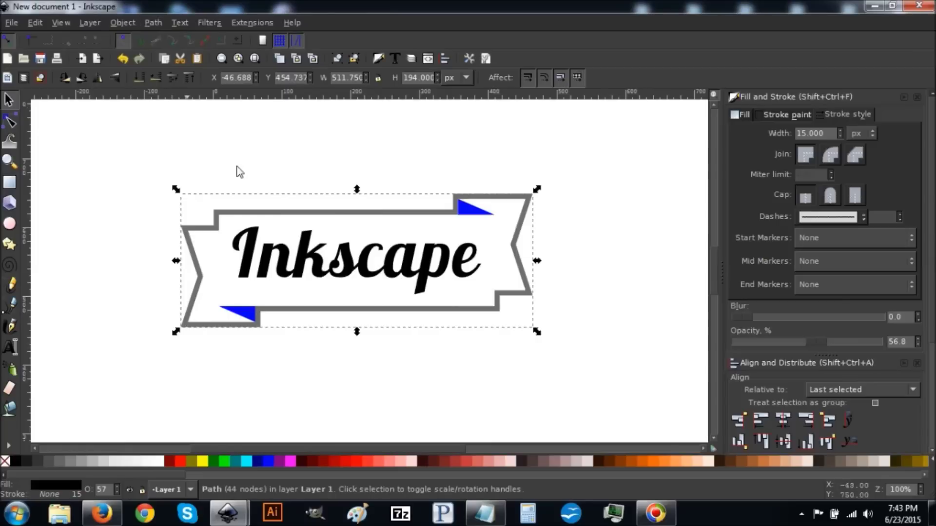
# - Unite both blue fold triangles with the ribbon outline into a single path
pyautogui.keyDown('shift'); pyautogui.click(233, 312); pyautogui.keyUp('shift')
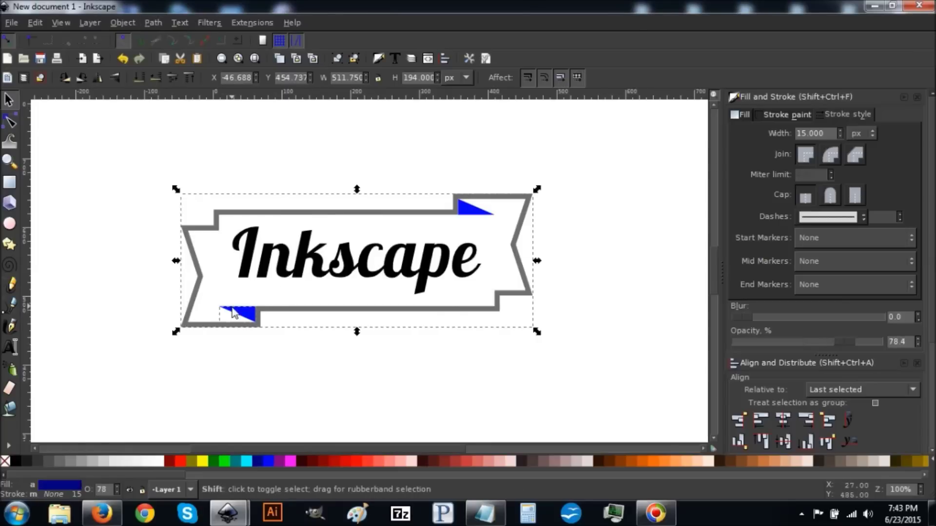
pyautogui.keyDown('shift'); pyautogui.click(489, 213); pyautogui.keyUp('shift')
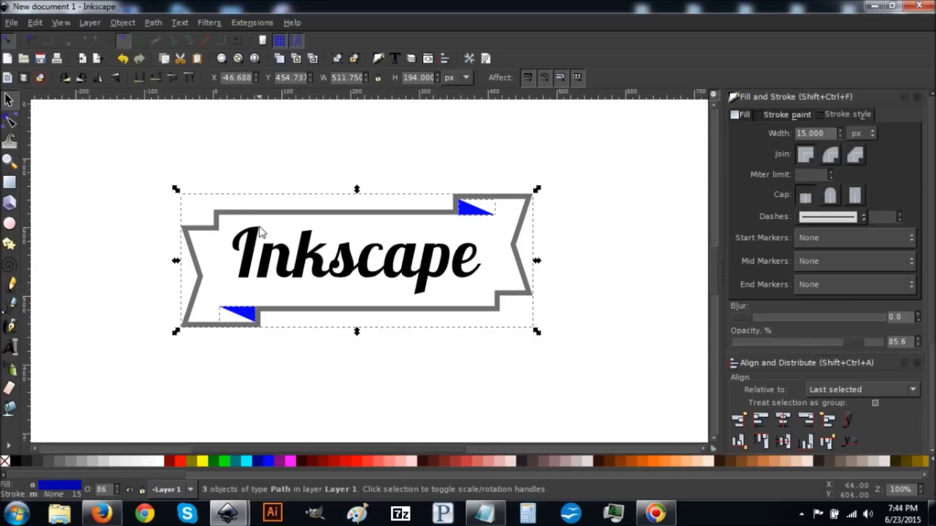
pyautogui.click(153, 23)
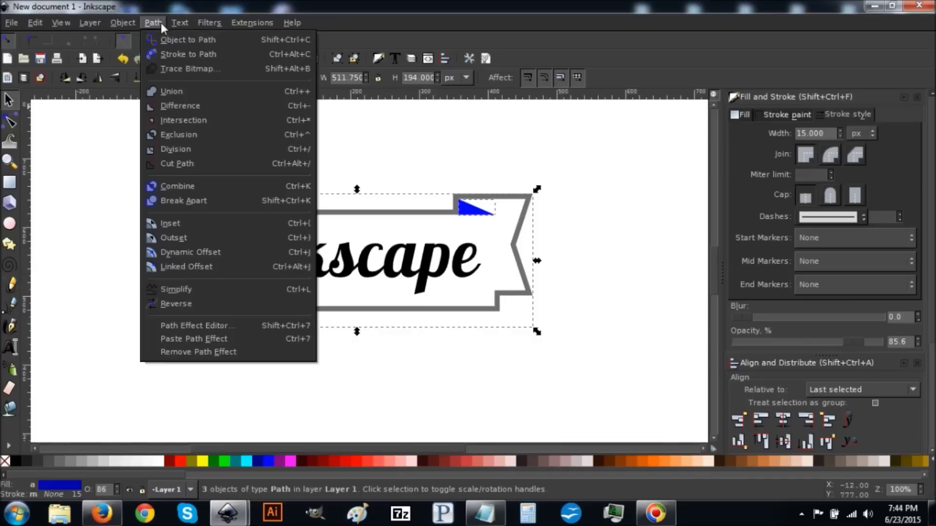
pyautogui.click(162, 92)
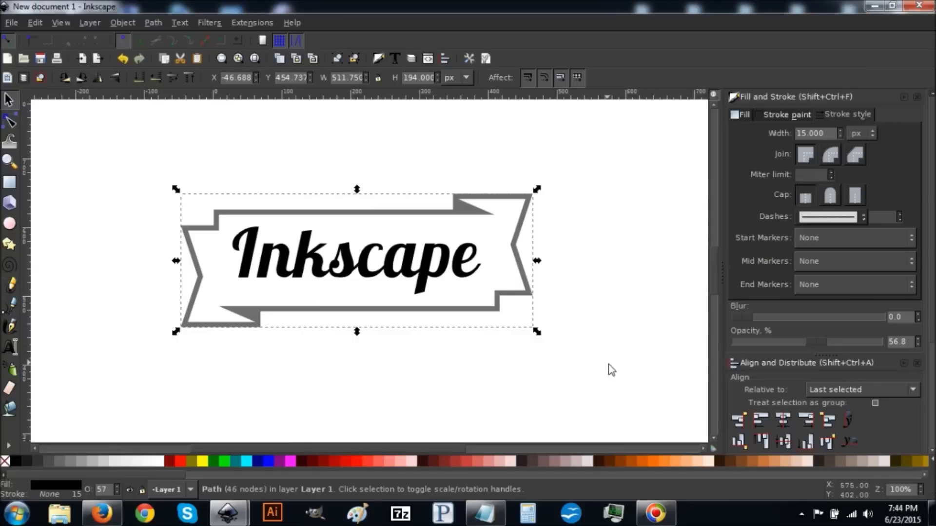
pyautogui.click(346, 404)
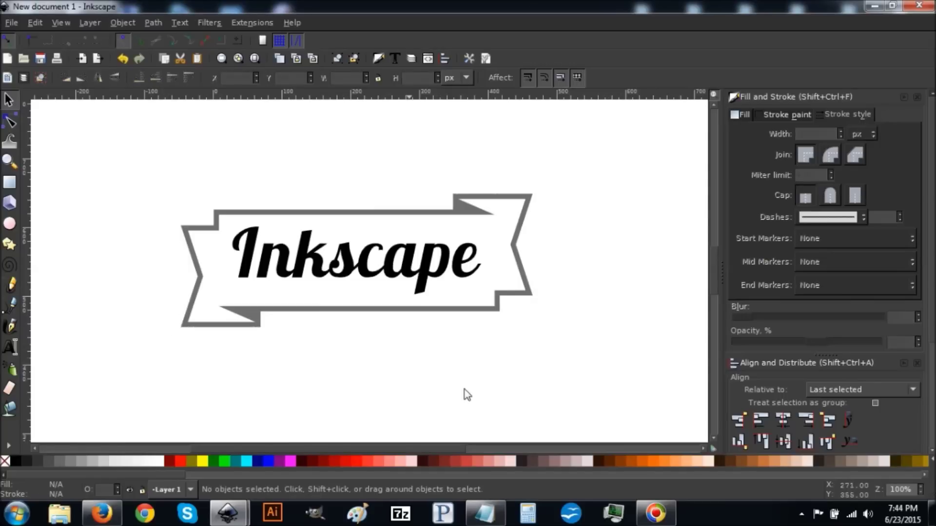
# - Set the ribbon outline and the lettering to 100% opacity and fill both with the red swatch #C83737
pyautogui.moveTo(624, 384); pyautogui.dragTo(98, 118)
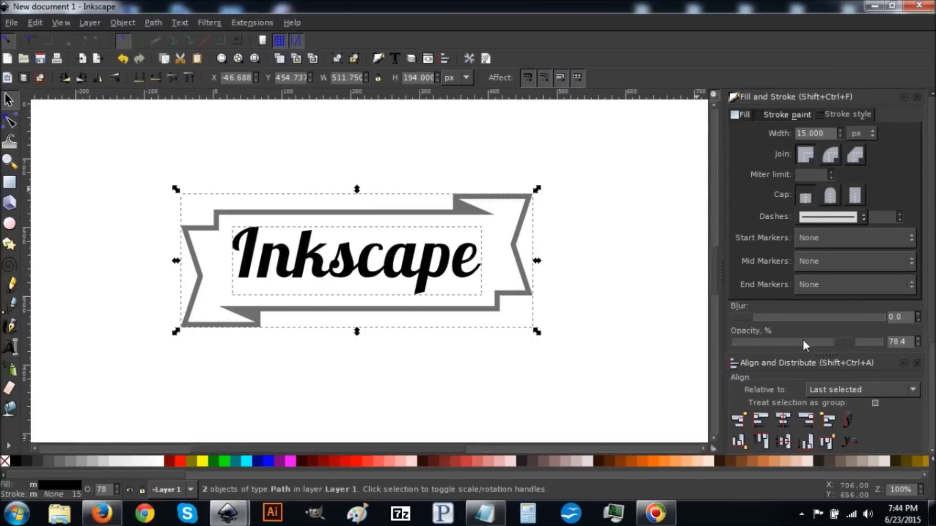
pyautogui.moveTo(840, 342); pyautogui.dragTo(883, 342)
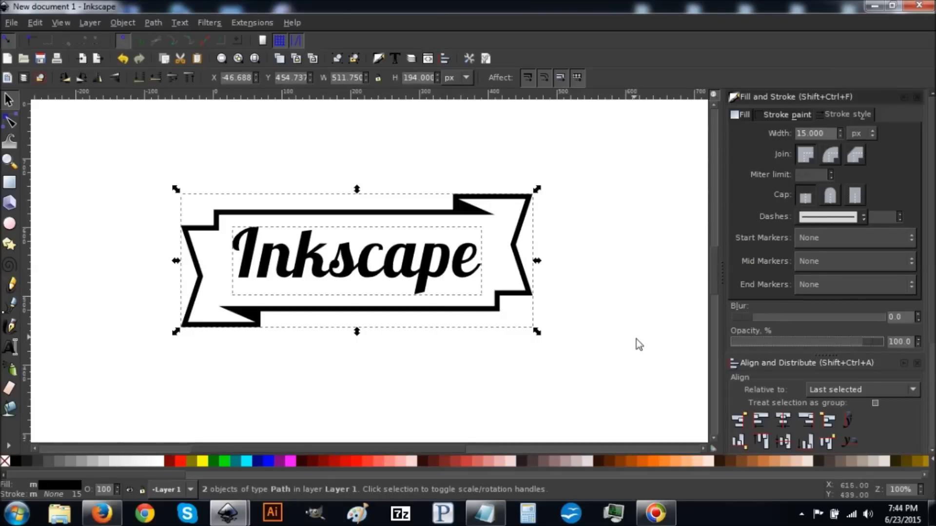
pyautogui.click(180, 461)
pyautogui.click(237, 460)
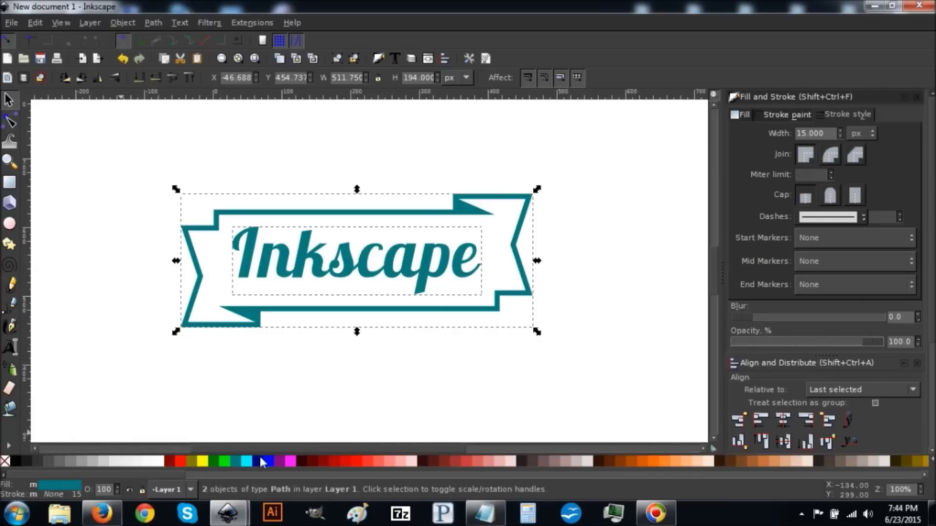
pyautogui.click(458, 461)
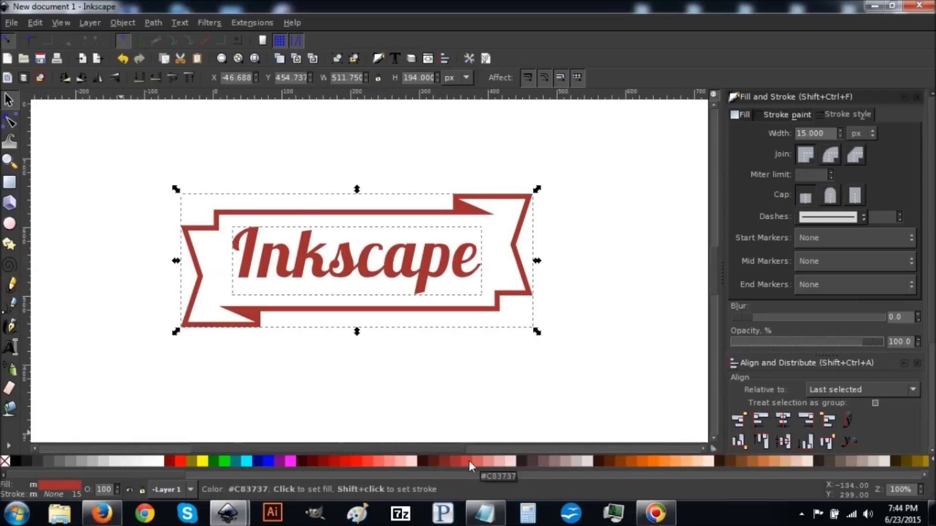
pyautogui.click(468, 460)
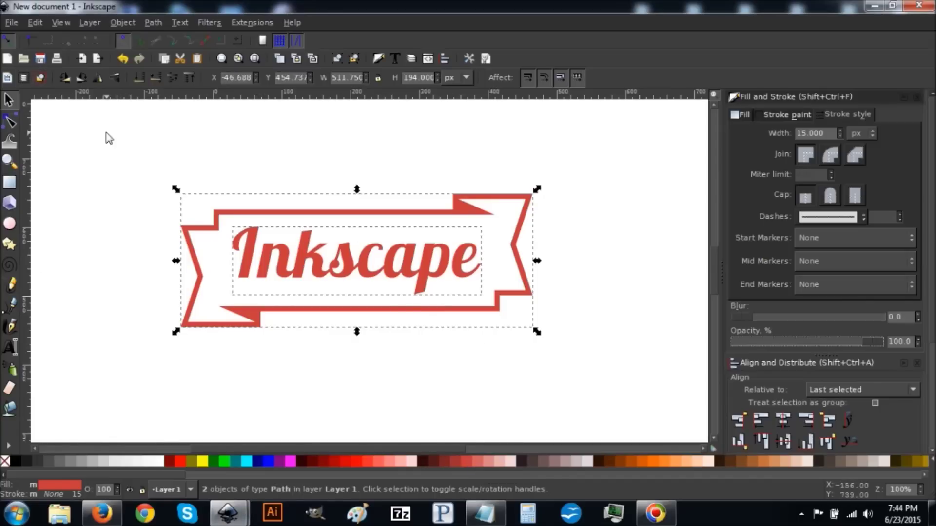
pyautogui.click(107, 179)
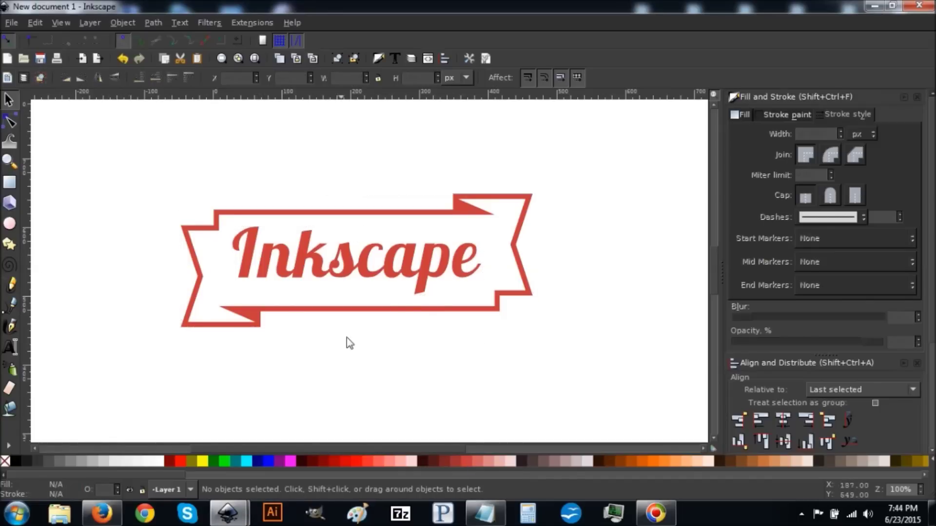
# - Duplicate the red ribbon outline, break the copy apart, and unite its pieces into one solid silhouette
pyautogui.click(460, 201)
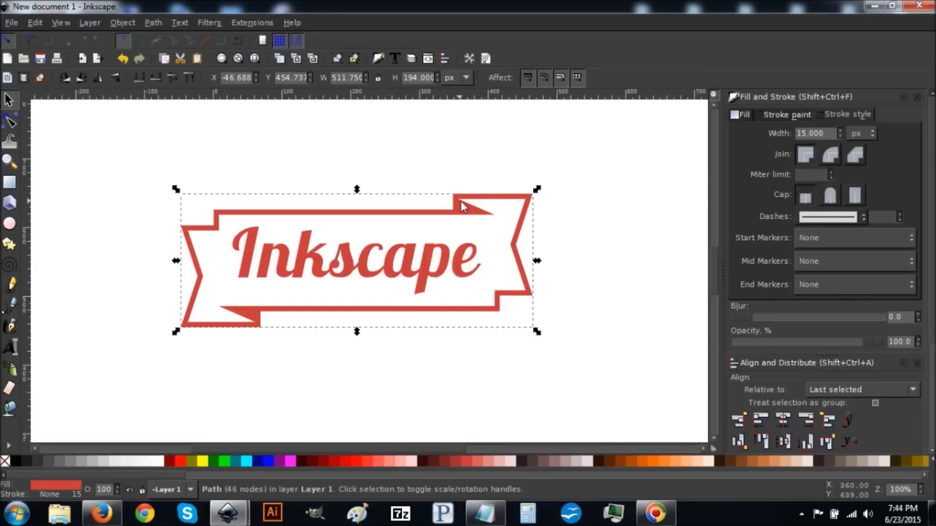
pyautogui.click(44, 24)
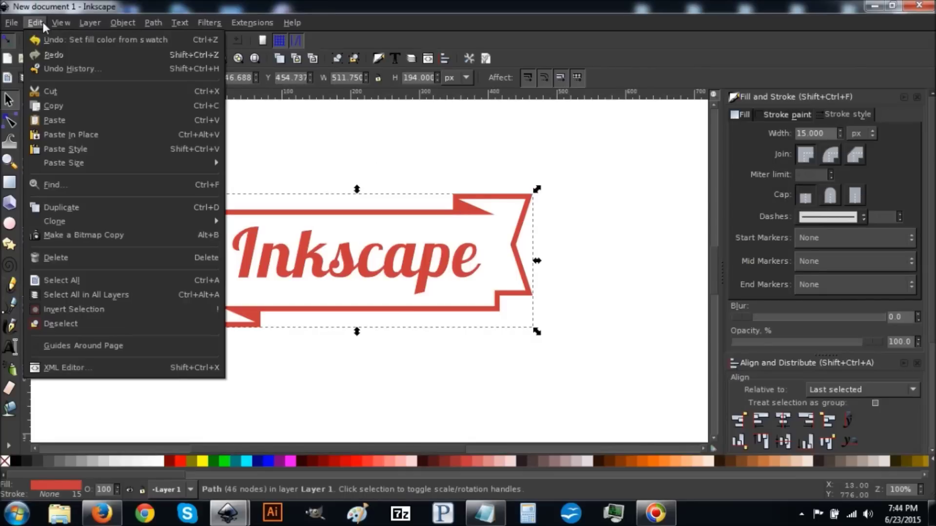
pyautogui.click(62, 208)
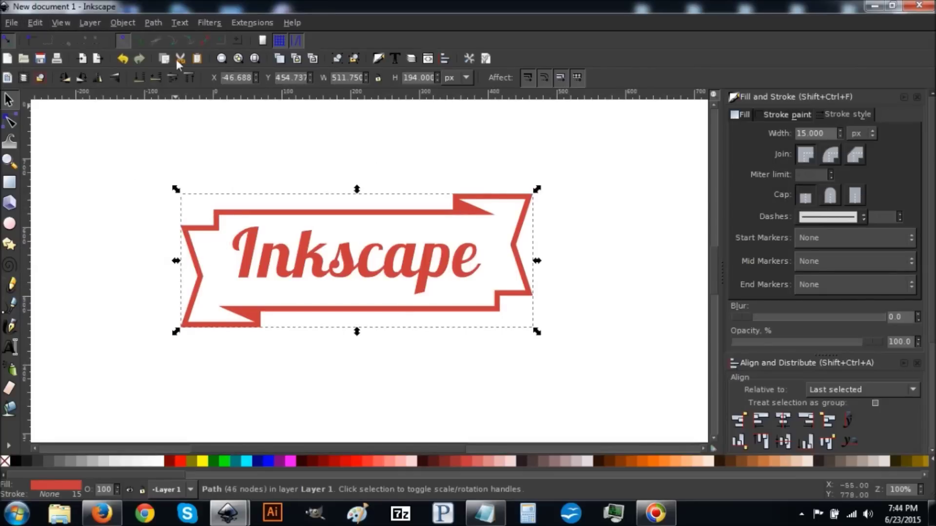
pyautogui.click(153, 22)
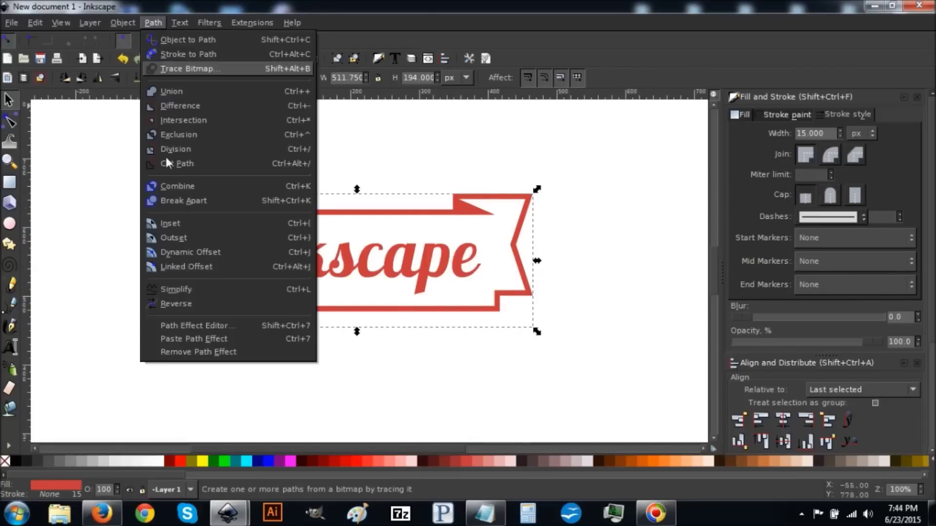
pyautogui.click(177, 202)
pyautogui.click(151, 23)
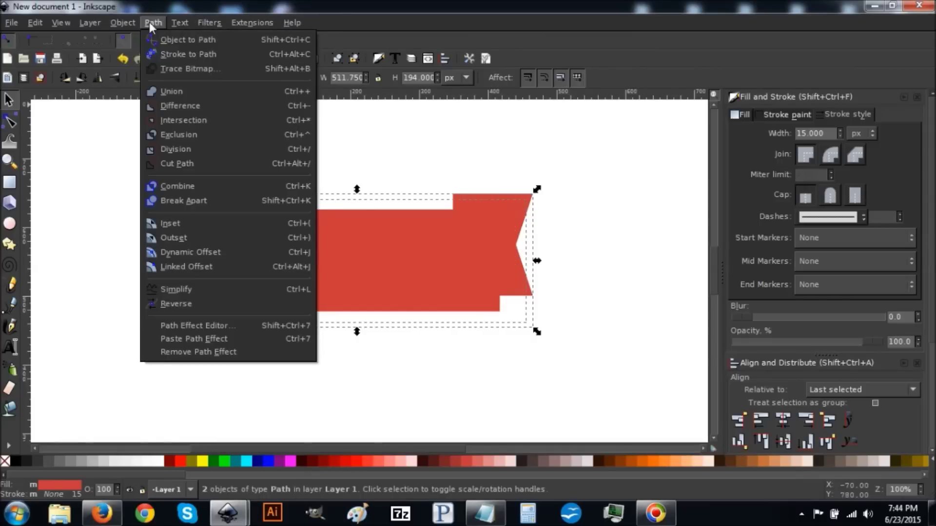
pyautogui.click(171, 91)
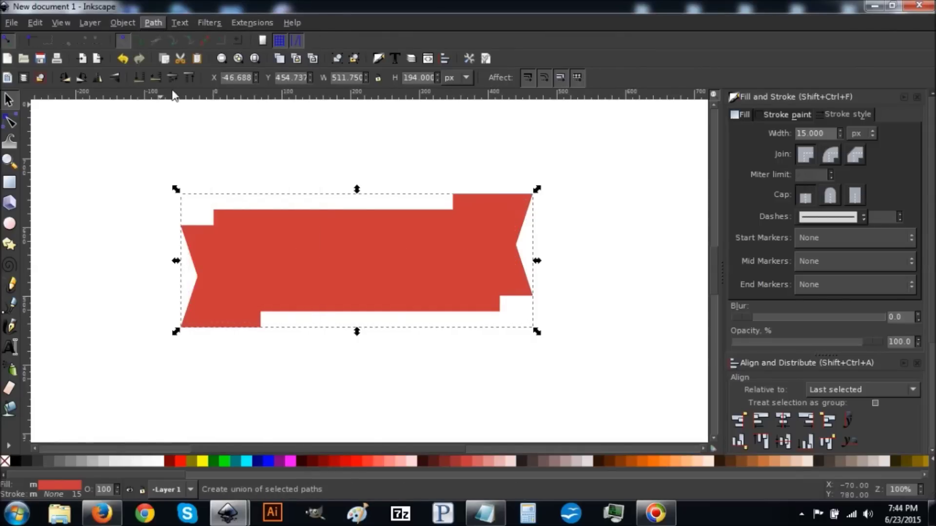
# - Fill the solid ribbon silhouette with khaki gold b7af62 (hue 39, saturation 95, lightness 141)
pyautogui.moveTo(147, 476); pyautogui.dragTo(259, 477)
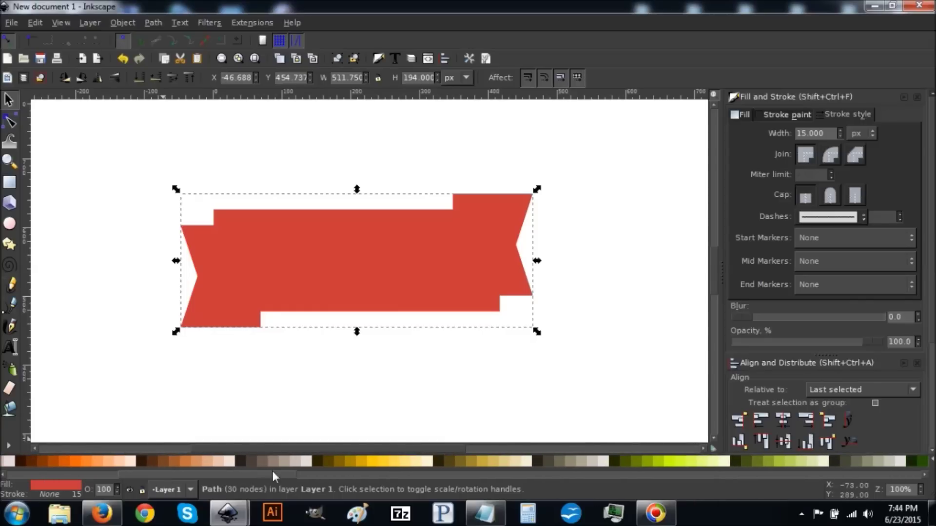
pyautogui.click(283, 461)
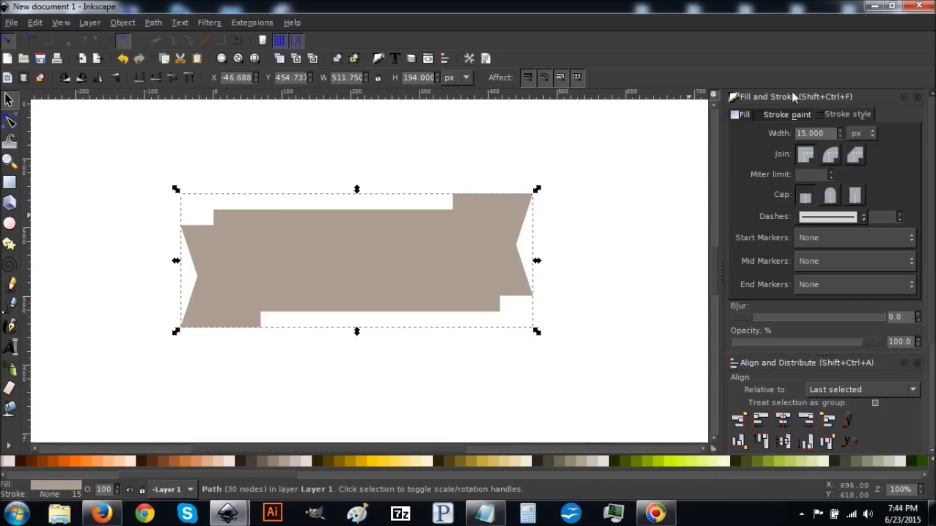
pyautogui.click(744, 116)
pyautogui.click(768, 117)
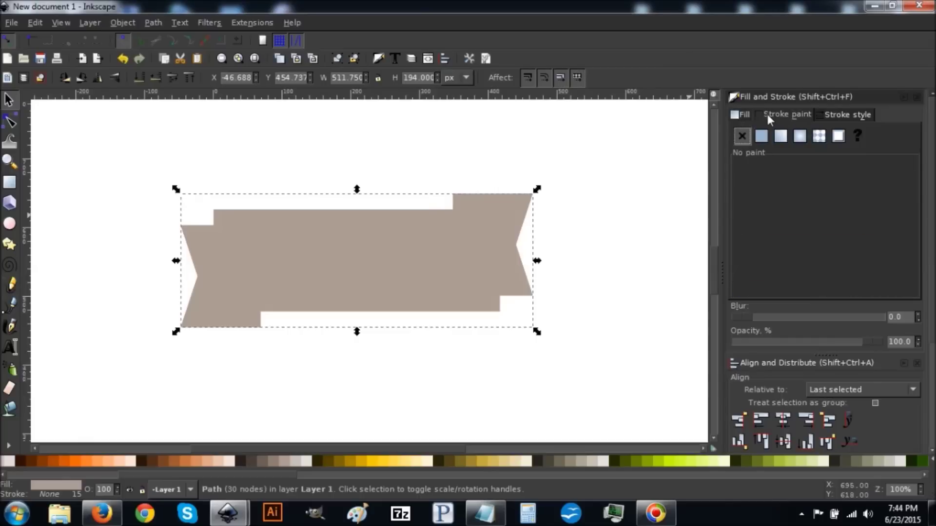
pyautogui.click(741, 115)
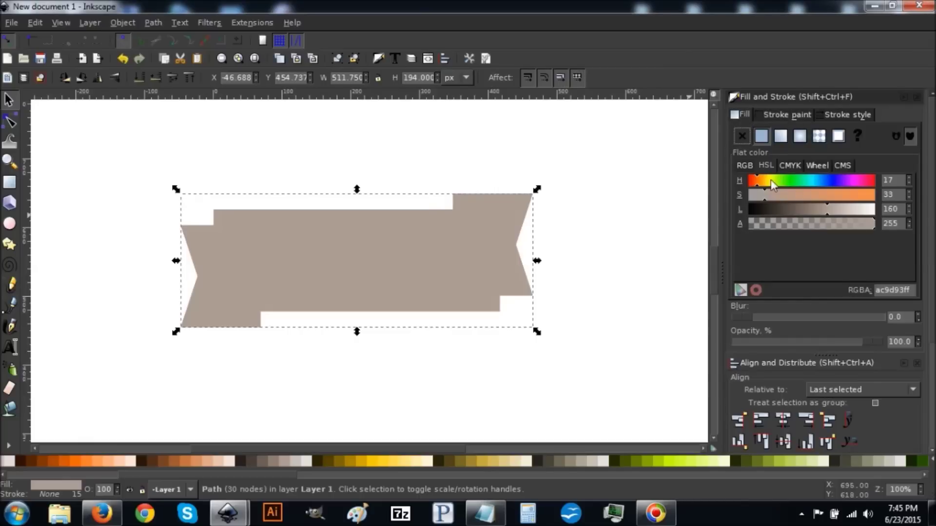
pyautogui.click(780, 195)
pyautogui.click(799, 195)
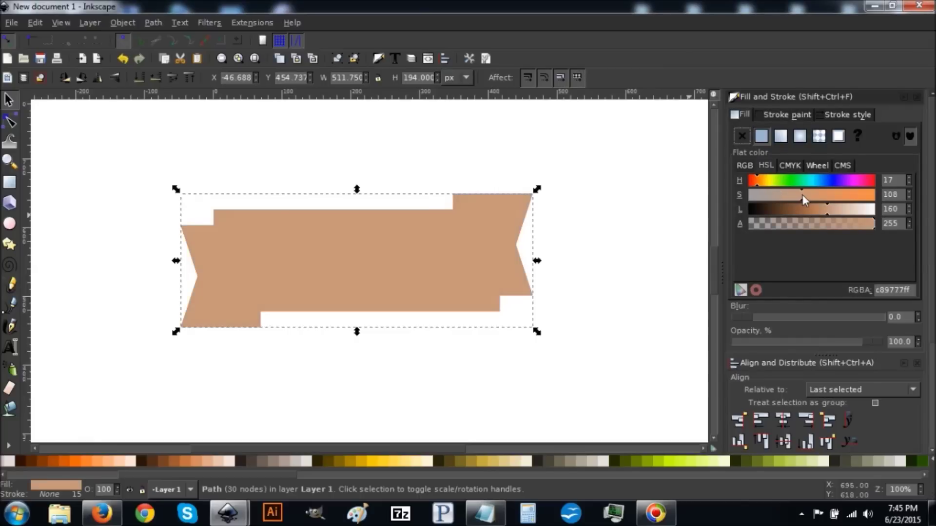
pyautogui.click(767, 181)
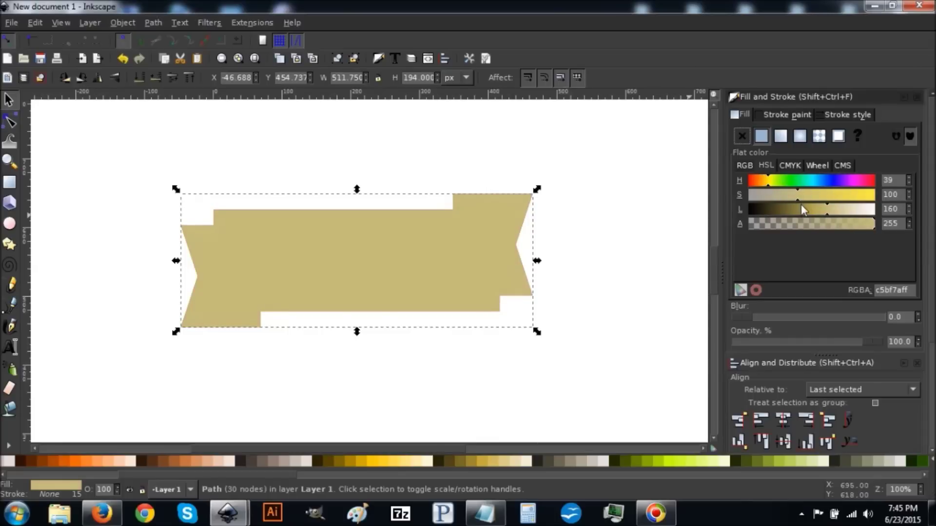
pyautogui.click(814, 196)
pyautogui.moveTo(820, 213); pyautogui.dragTo(795, 197)
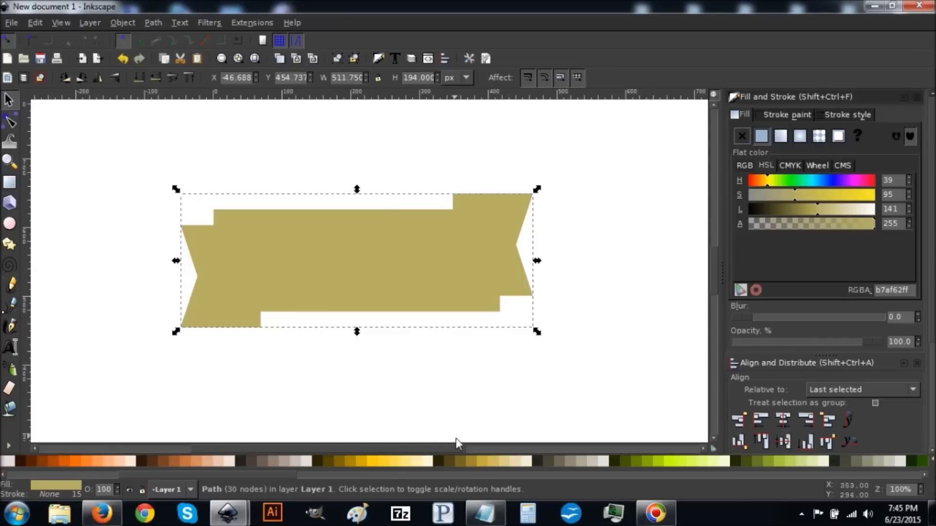
# - Lower the khaki silhouette behind the lettering and the red outline, and group all three objects
pyautogui.click(158, 78)
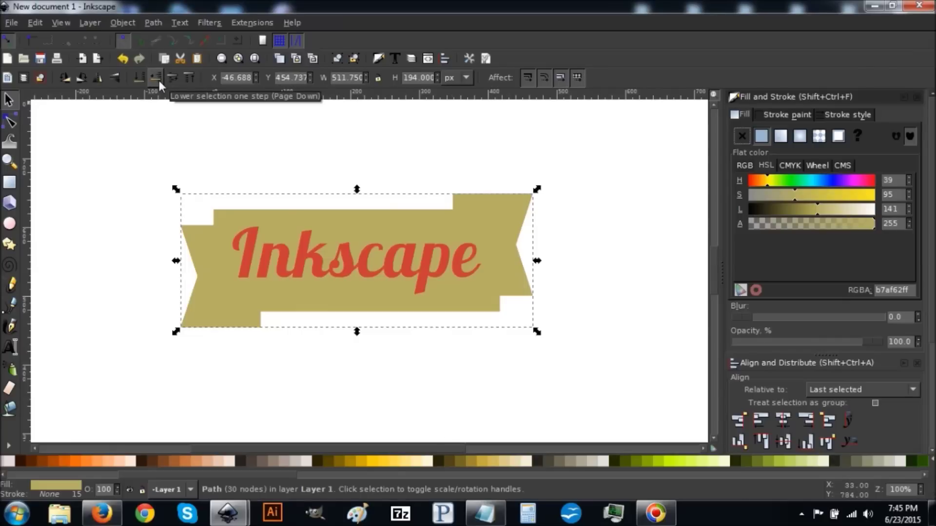
pyautogui.click(158, 78)
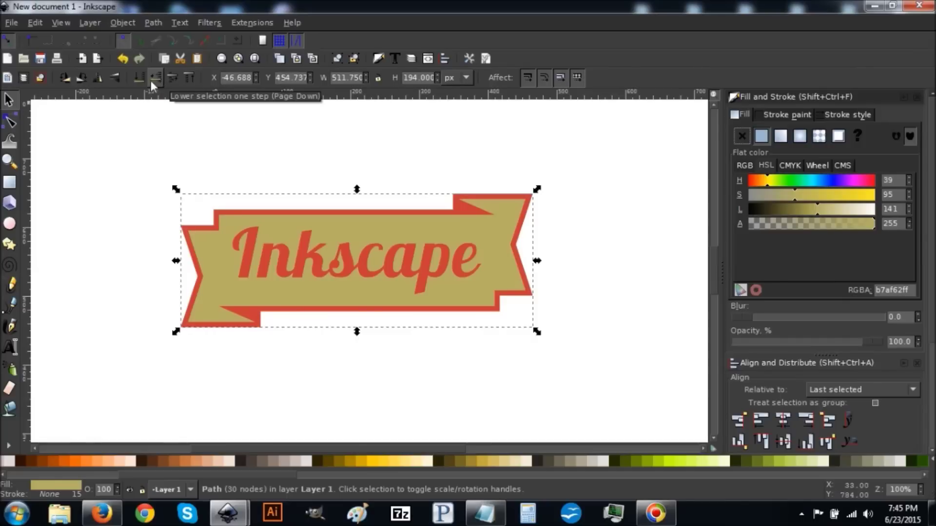
pyautogui.moveTo(617, 419); pyautogui.dragTo(122, 131)
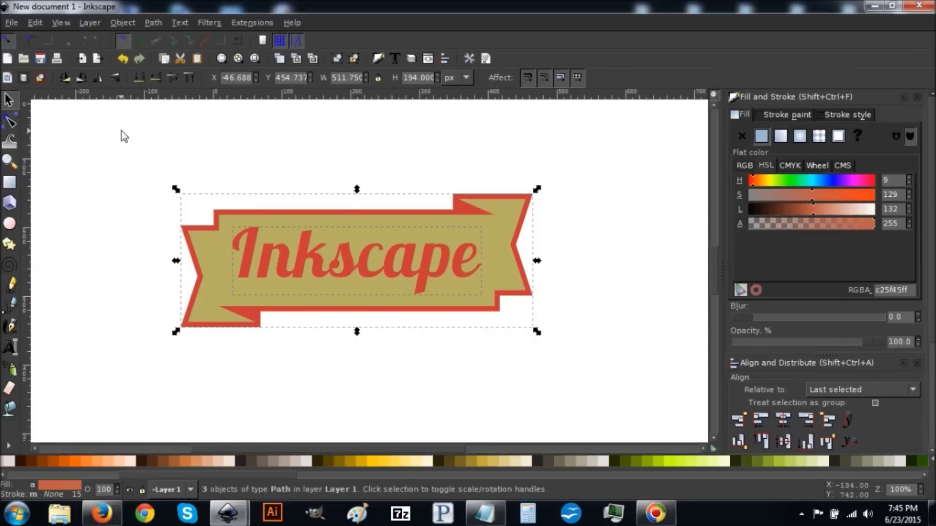
pyautogui.click(342, 58)
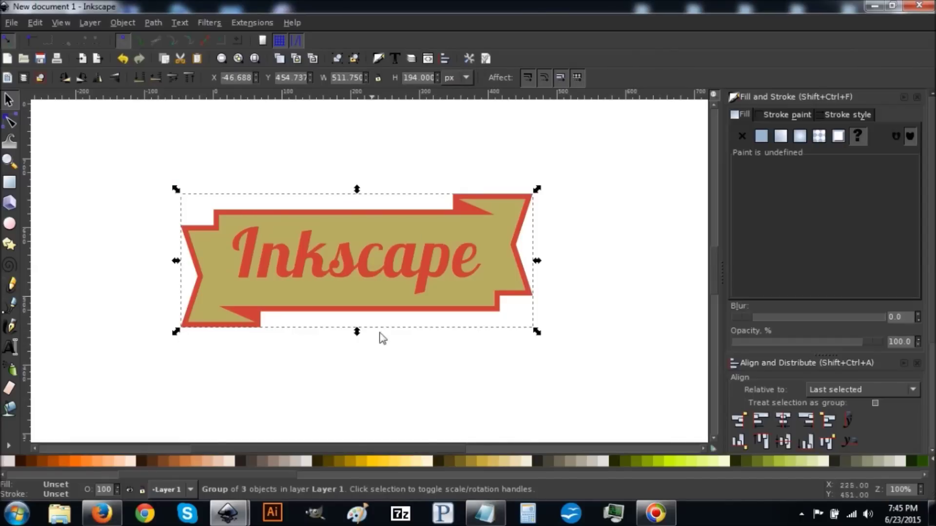
# - Skew the ribbon group vertically so its right end slants upward, giving an overall height of about 286 px
pyautogui.click(431, 242)
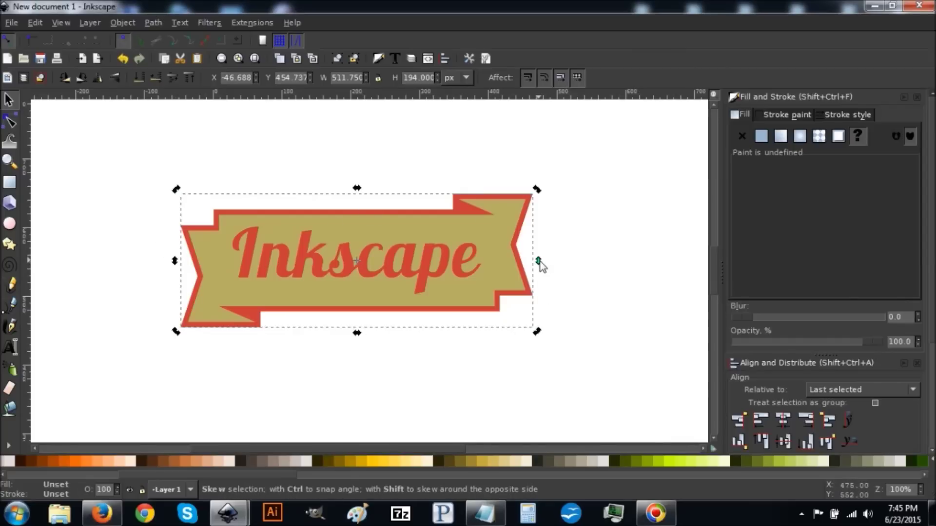
pyautogui.moveTo(539, 261); pyautogui.dragTo(533, 227)
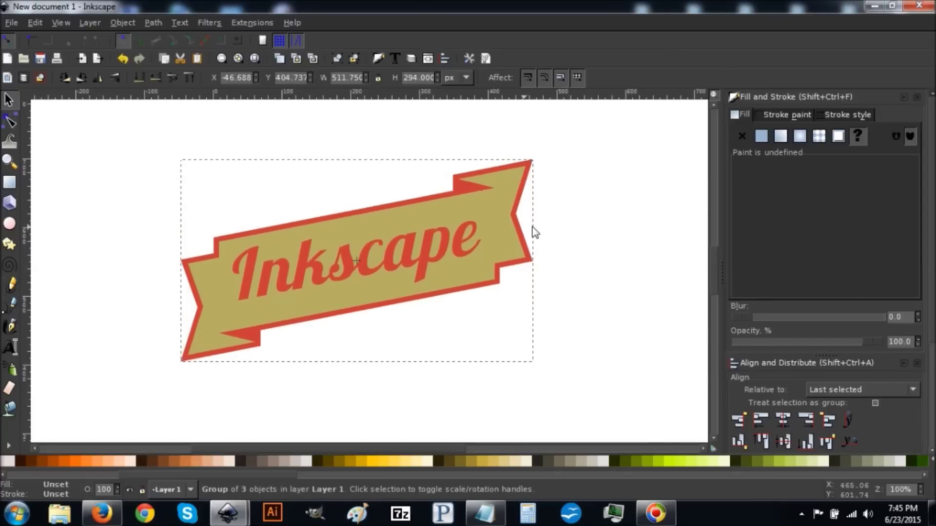
pyautogui.moveTo(534, 233); pyautogui.dragTo(534, 236)
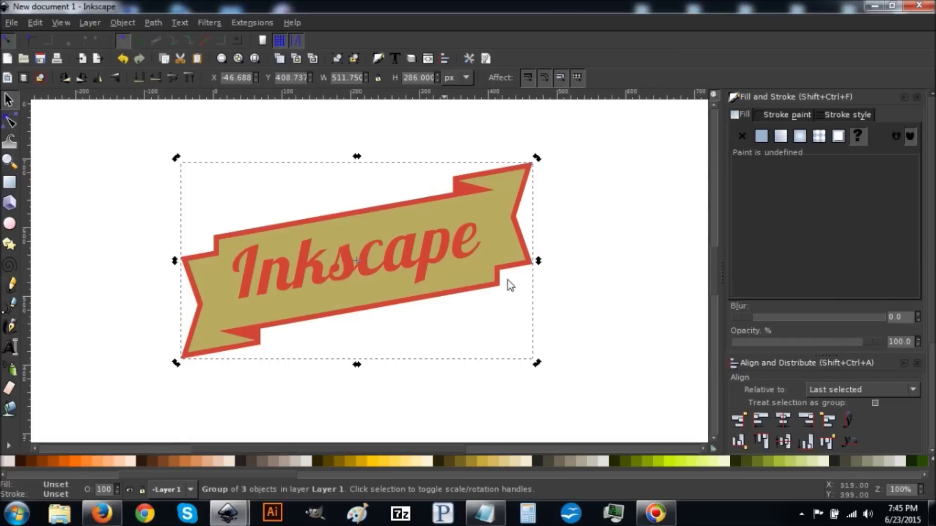
# - Draw a 30-corner star with spoke ratio 0.97 and rounding 0.2, about 307 px wide, overlapping the ribbon's lower left
pyautogui.scroll(-3, 428, 233)
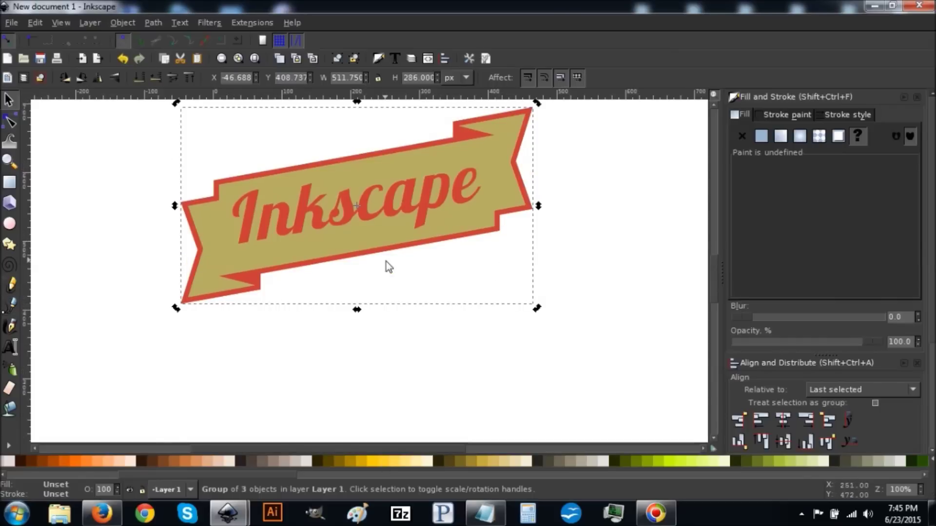
pyautogui.click(8, 246)
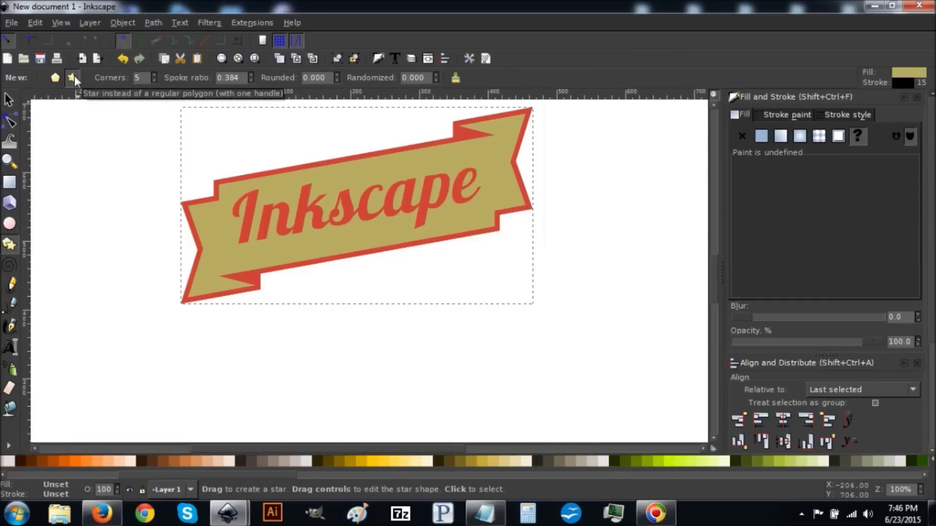
pyautogui.doubleClick(143, 77)
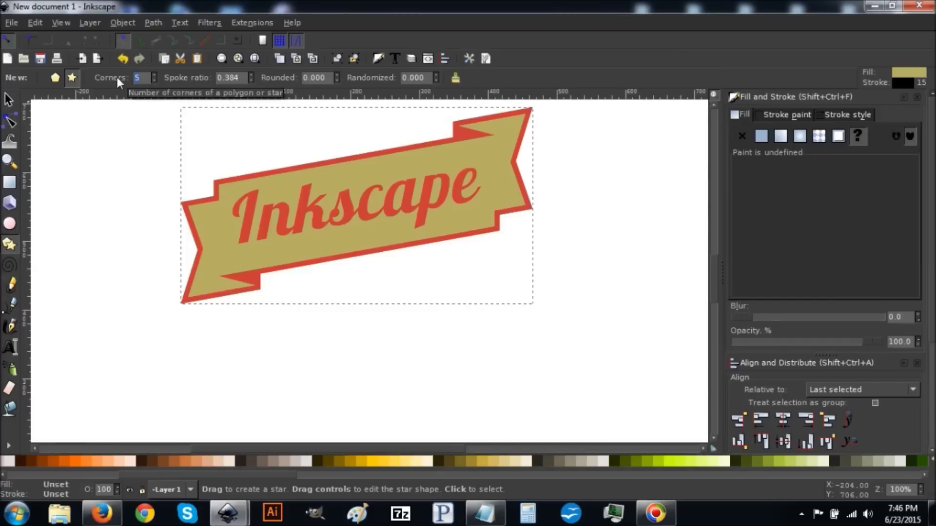
pyautogui.write('30')
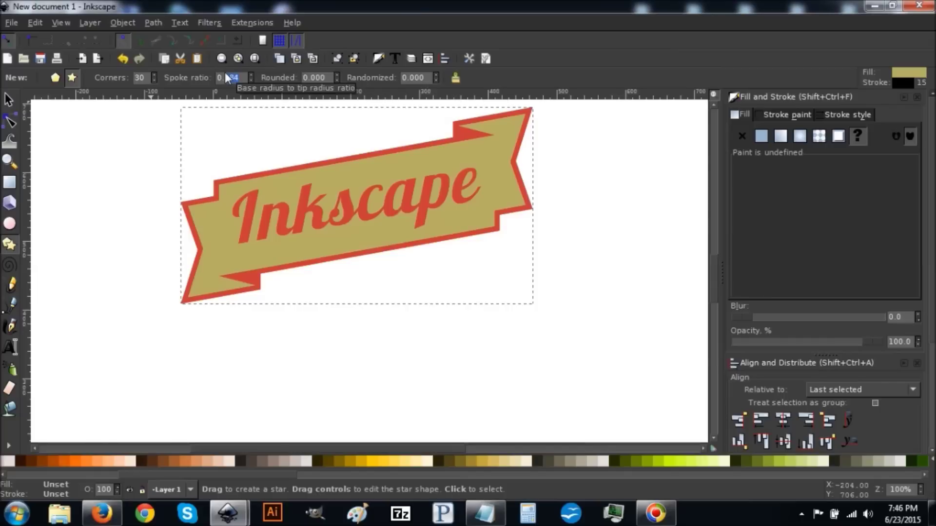
pyautogui.press('BackSpace')
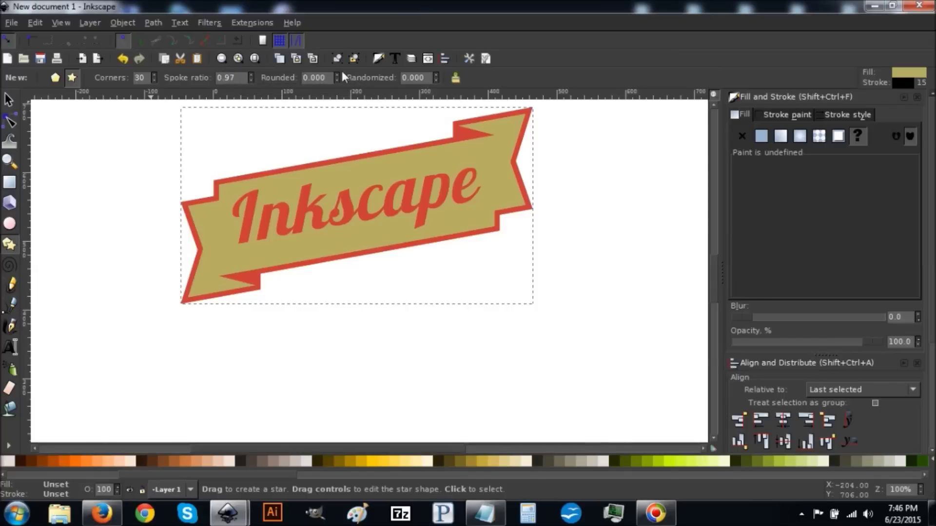
pyautogui.press('Tab')
pyautogui.write('0')
pyautogui.scroll(-1, 361, 286)
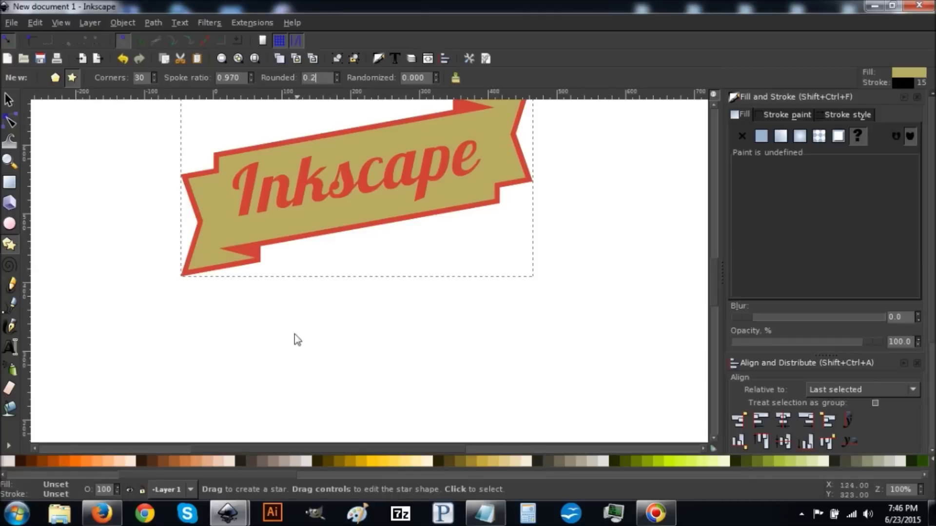
pyautogui.moveTo(250, 292); pyautogui.dragTo(341, 353)
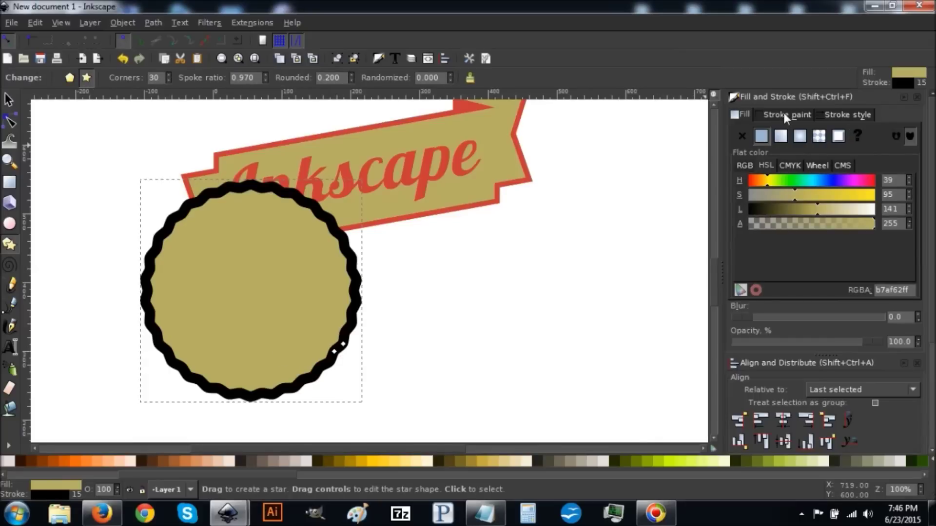
# - Remove the scalloped star's stroke and fill it with the same red as the ribbon outline
pyautogui.click(784, 114)
pyautogui.click(741, 139)
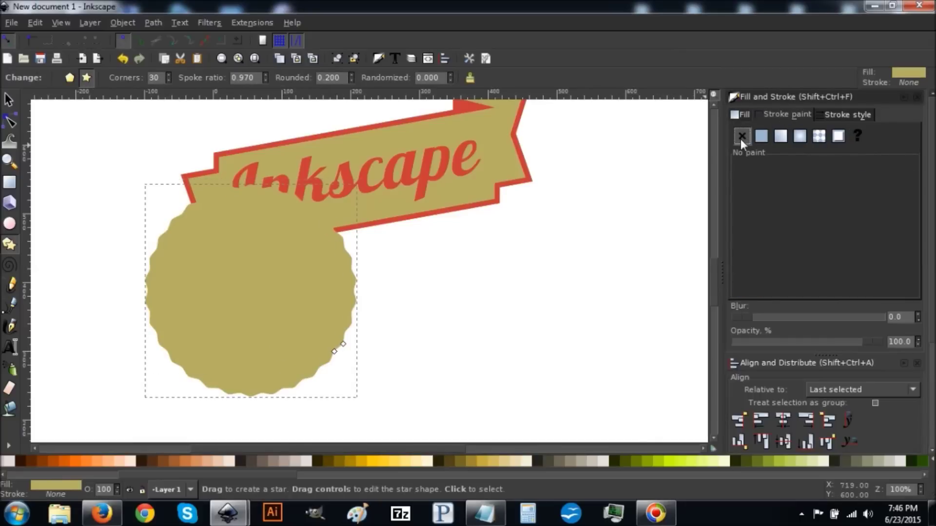
pyautogui.scroll(1, 478, 265)
pyautogui.moveTo(285, 475); pyautogui.dragTo(69, 477)
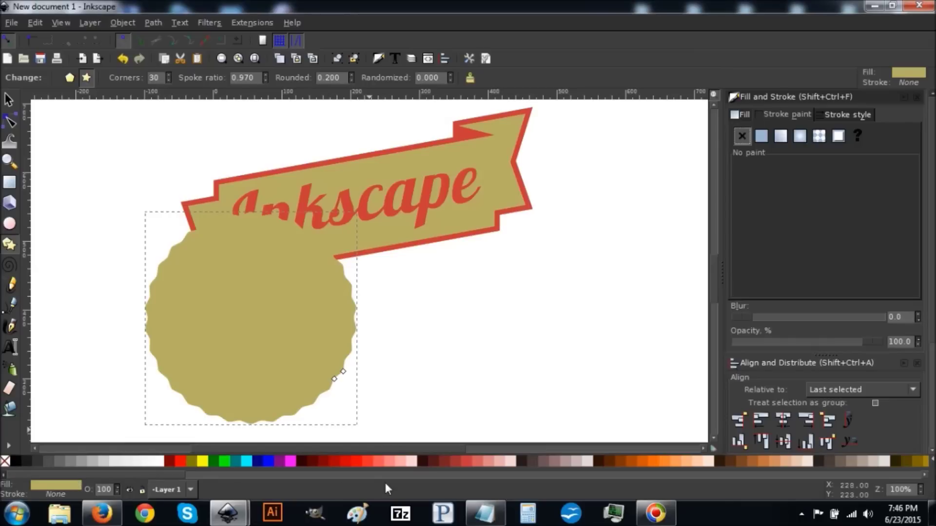
pyautogui.click(466, 462)
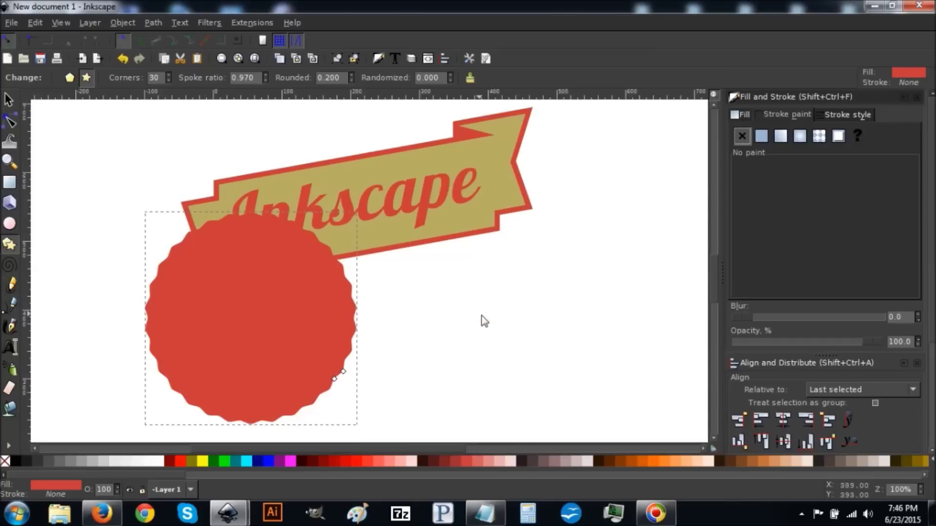
# - Convert the red scalloped star from a shape into a path
pyautogui.click(8, 101)
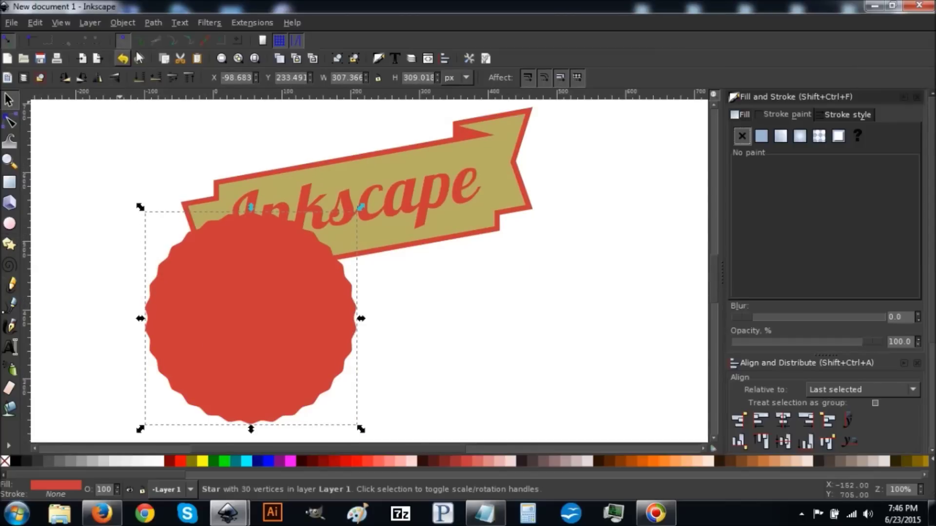
pyautogui.click(153, 23)
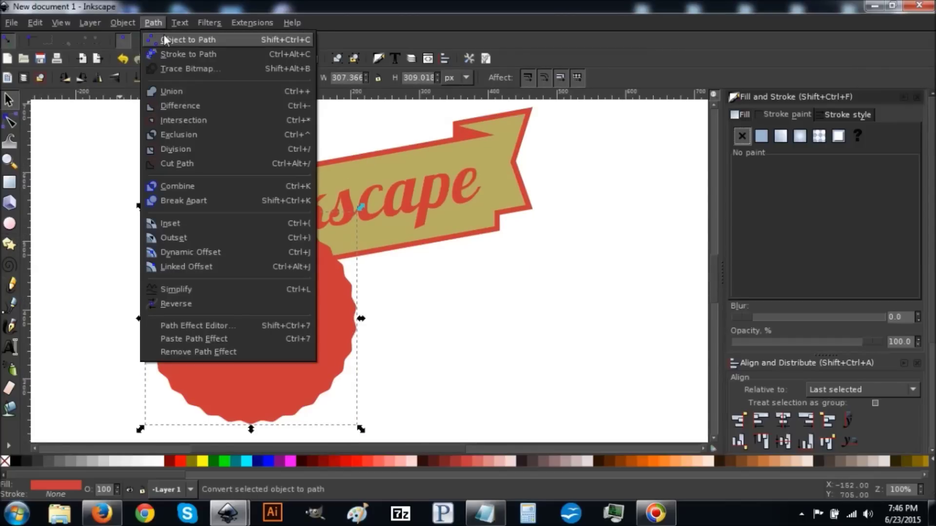
pyautogui.click(164, 35)
# - Centre the red scalloped seal on the ribbon group both horizontally and vertically, relative to the last selected object
pyautogui.scroll(-1, 278, 203)
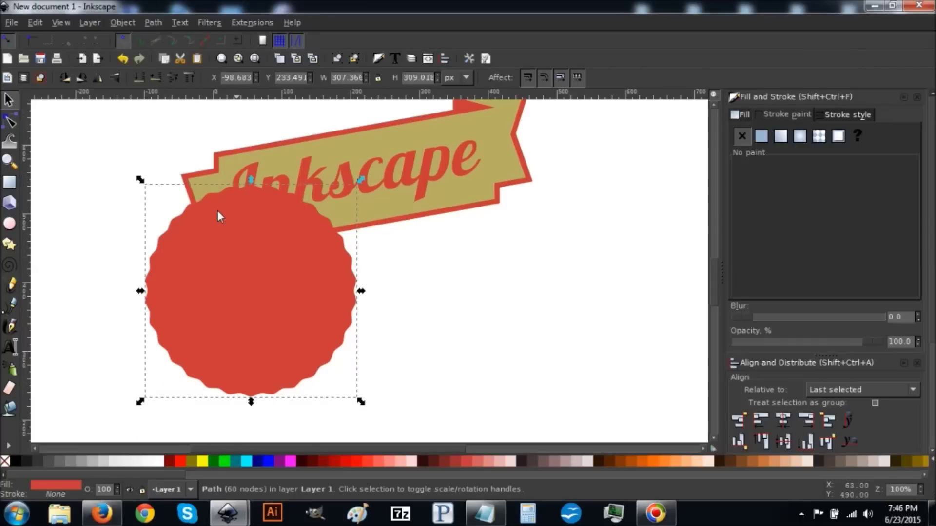
pyautogui.keyDown('shift'); pyautogui.click(452, 144); pyautogui.keyUp('shift')
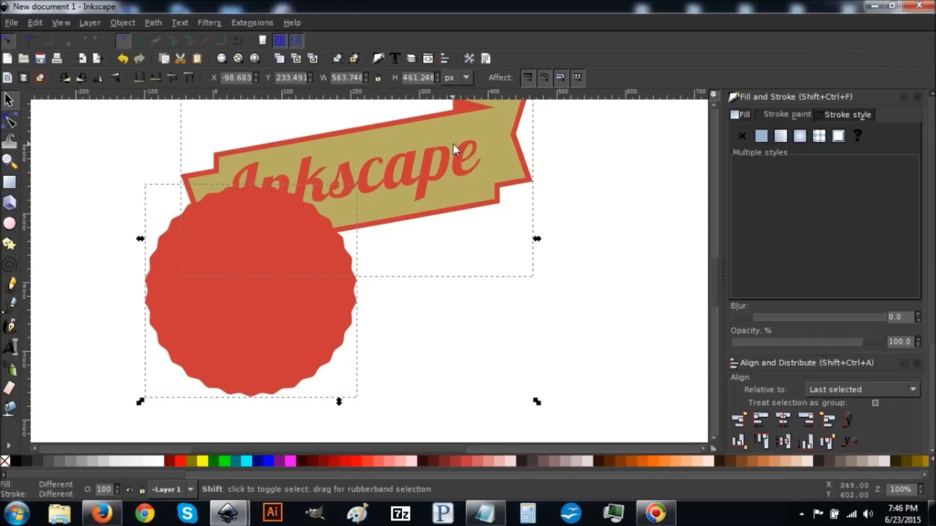
pyautogui.scroll(1, 510, 281)
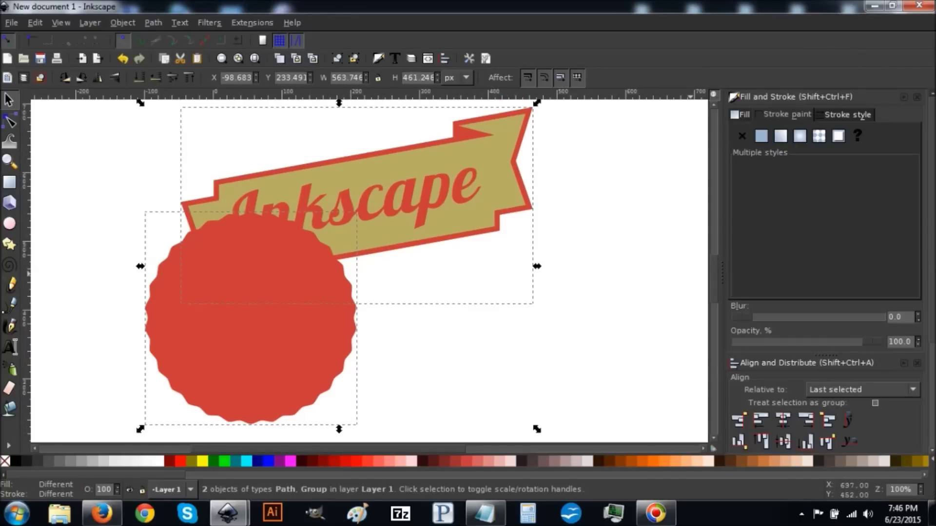
pyautogui.scroll(-3, 880, 299)
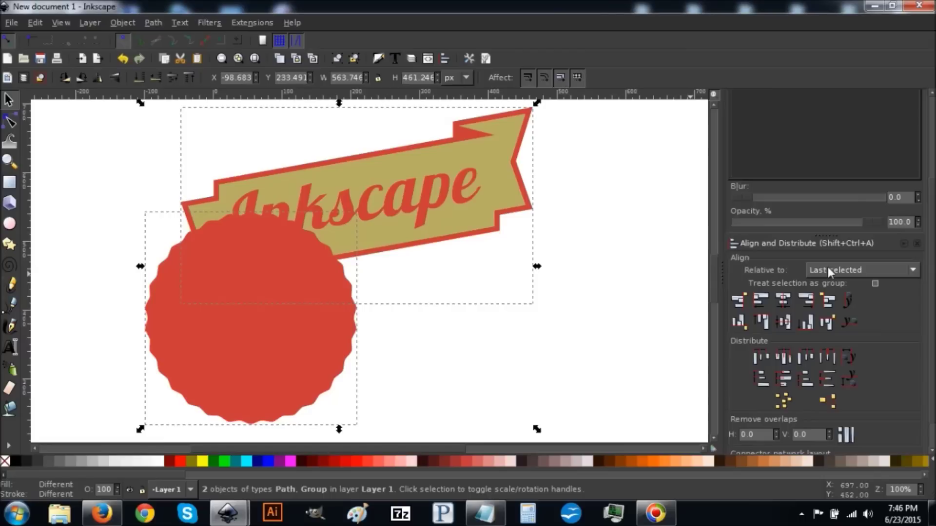
pyautogui.click(783, 299)
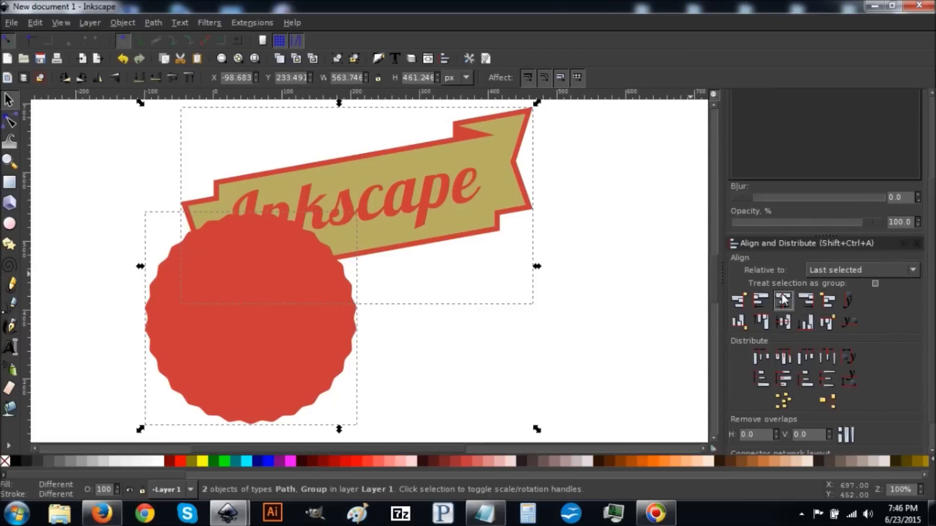
pyautogui.click(786, 325)
pyautogui.hotkey('shift', 'Down')
pyautogui.hotkey('shift', 'Down')
pyautogui.hotkey('shift', 'Down')
pyautogui.hotkey('shift', 'Down')
pyautogui.hotkey('shift', 'Down')
pyautogui.hotkey('shift', 'Down')
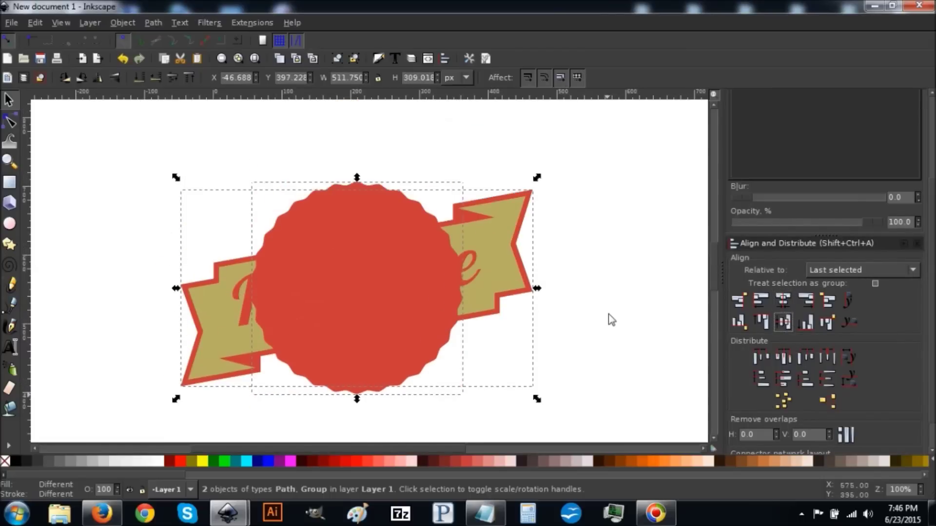
# - Lower the red scalloped seal to the bottom of the stack, behind the ribbon
pyautogui.click(40, 78)
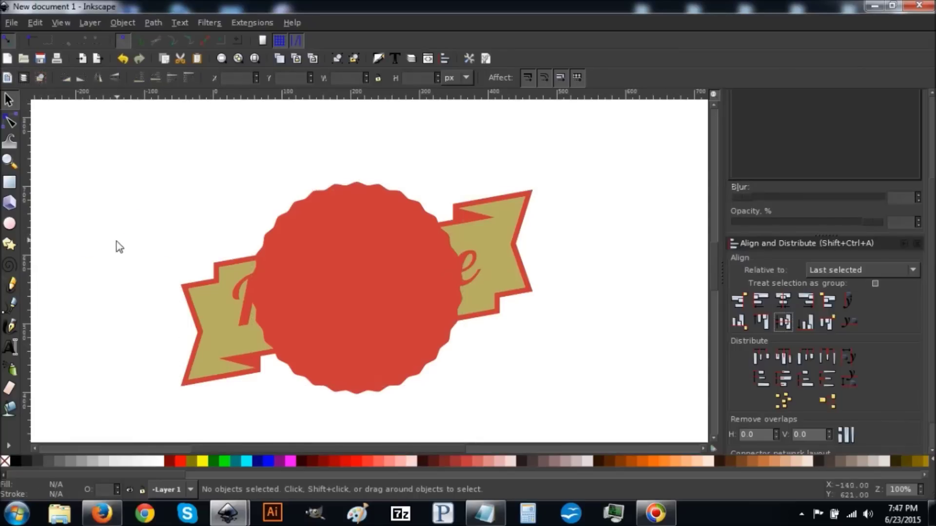
pyautogui.click(343, 193)
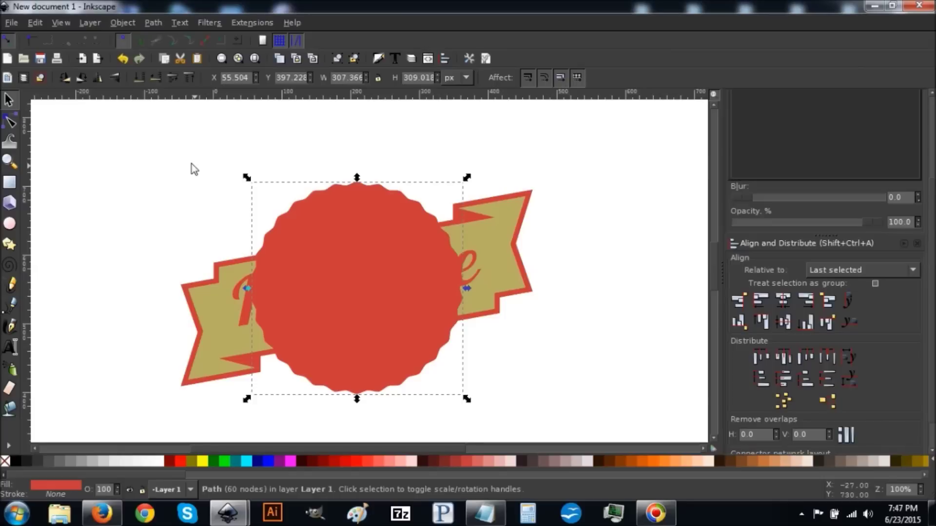
pyautogui.click(156, 81)
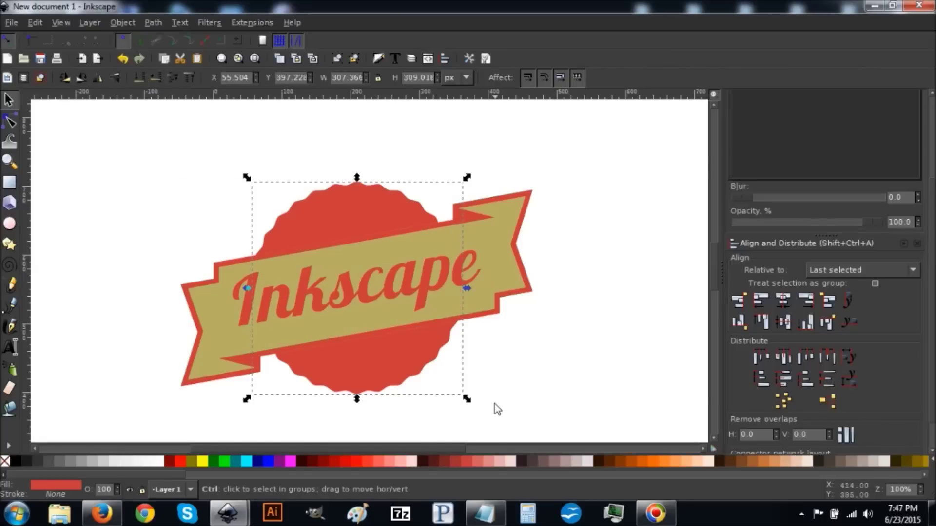
# - Scale the scalloped seal proportionally about its centre to about 381 by 383 px, and deselect it
pyautogui.moveTo(471, 406); pyautogui.dragTo(498, 446)
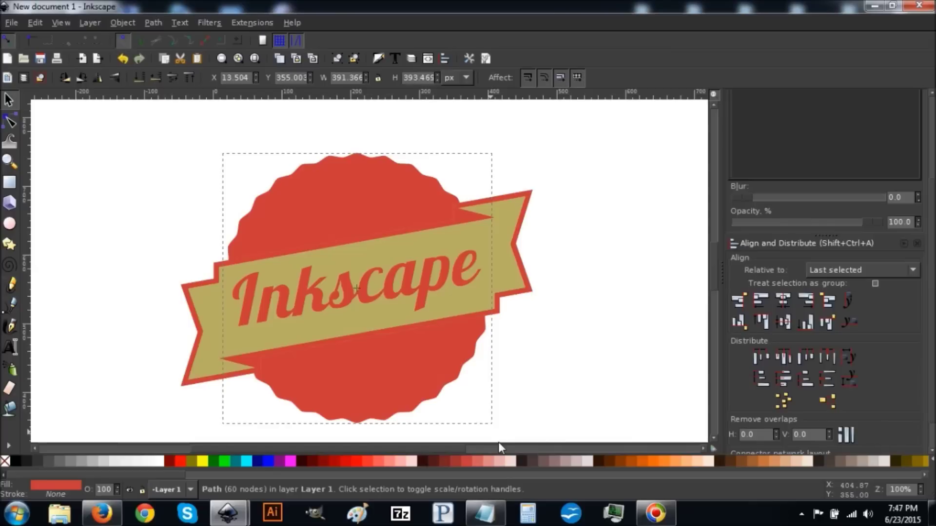
pyautogui.moveTo(498, 446); pyautogui.dragTo(480, 416)
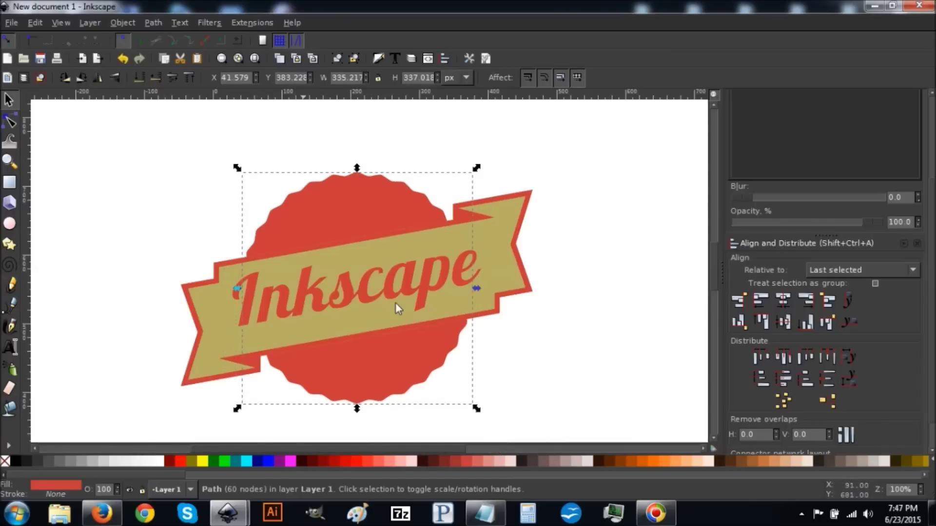
pyautogui.moveTo(478, 409); pyautogui.dragTo(493, 429)
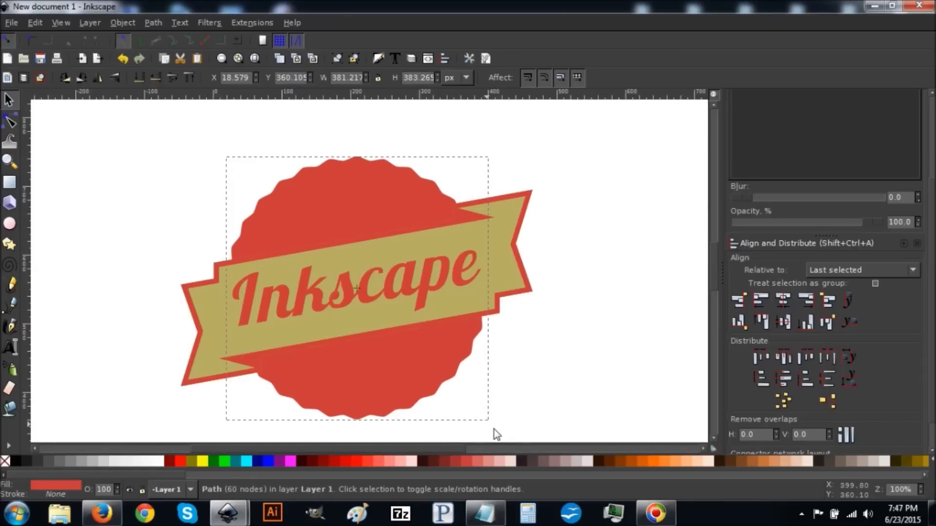
pyautogui.scroll(-2, 589, 352)
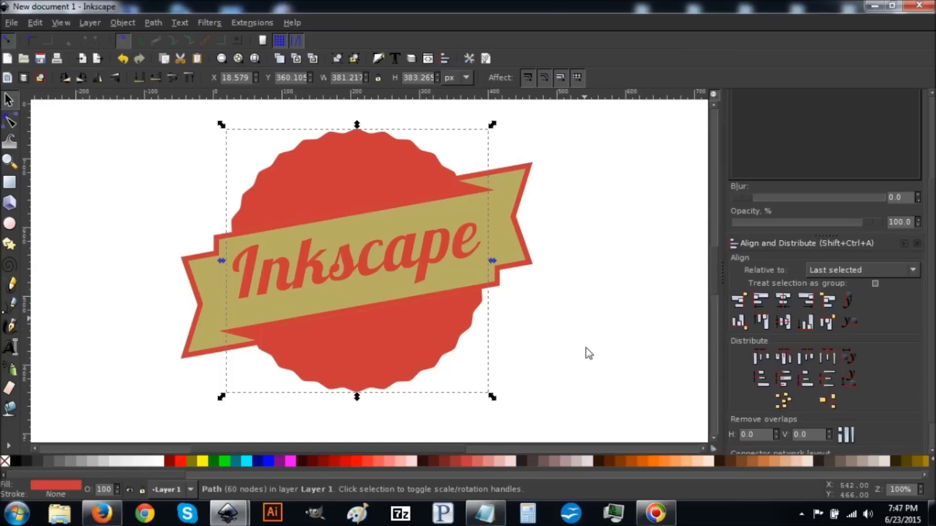
pyautogui.scroll(-2, 586, 346)
pyautogui.click(584, 332)
# - Draw a circle about 259 px in diameter below the badge and fill it blue at about 51% opacity
pyautogui.scroll(-5, 581, 324)
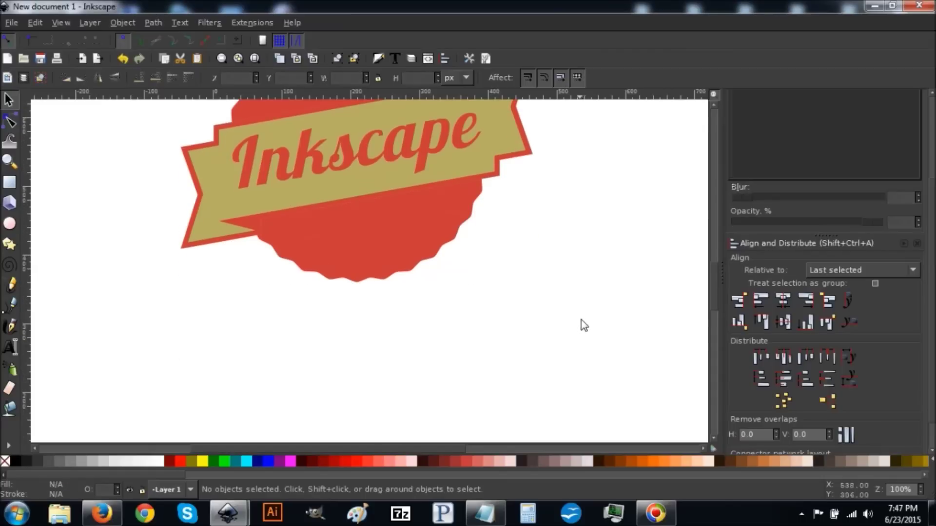
pyautogui.click(10, 224)
pyautogui.scroll(-4, 376, 338)
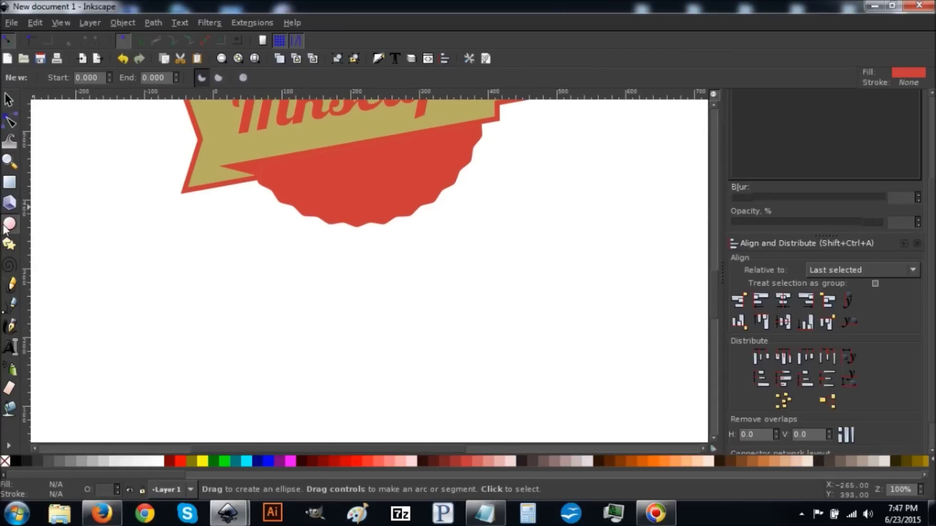
pyautogui.press('ctrl')
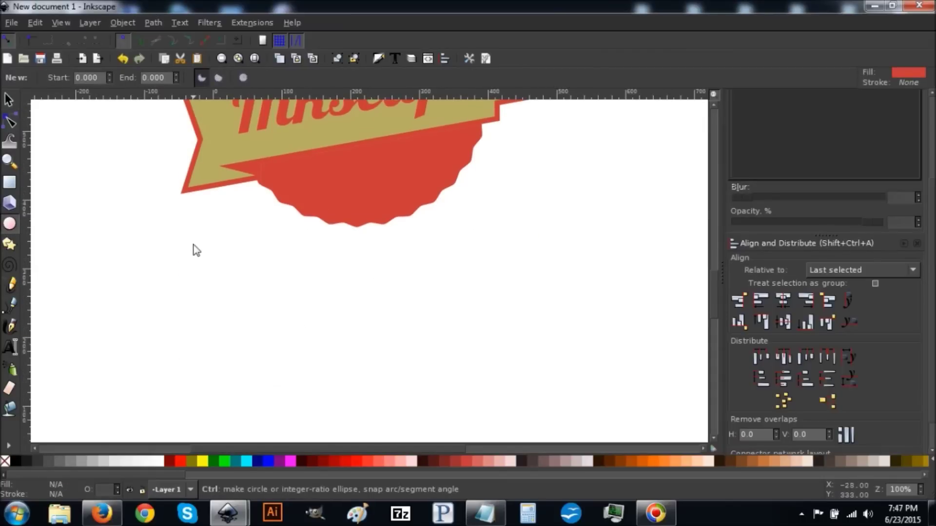
pyautogui.moveTo(190, 238); pyautogui.dragTo(390, 416)
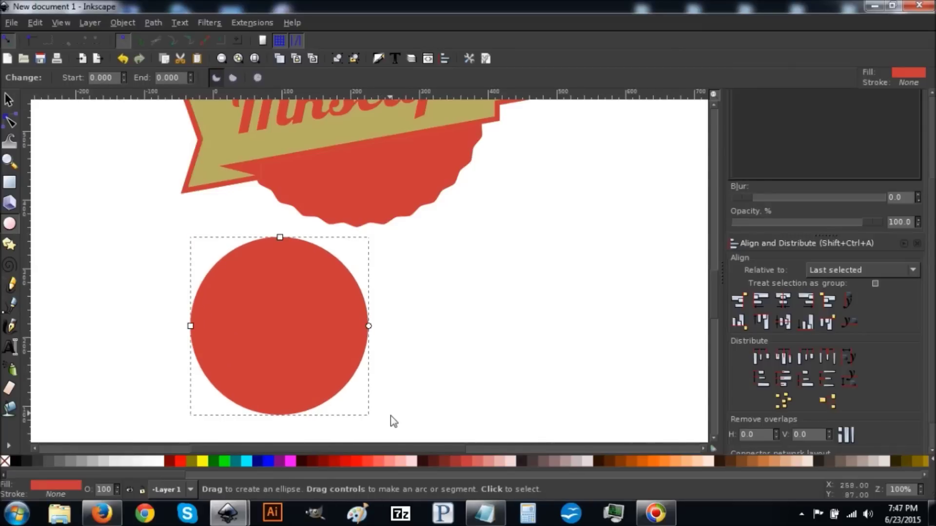
pyautogui.click(265, 461)
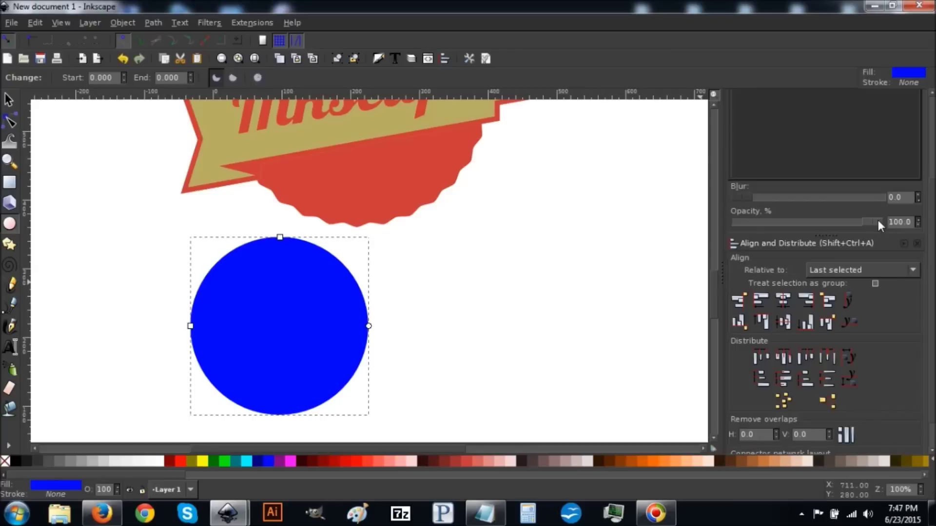
pyautogui.moveTo(821, 221); pyautogui.dragTo(809, 222)
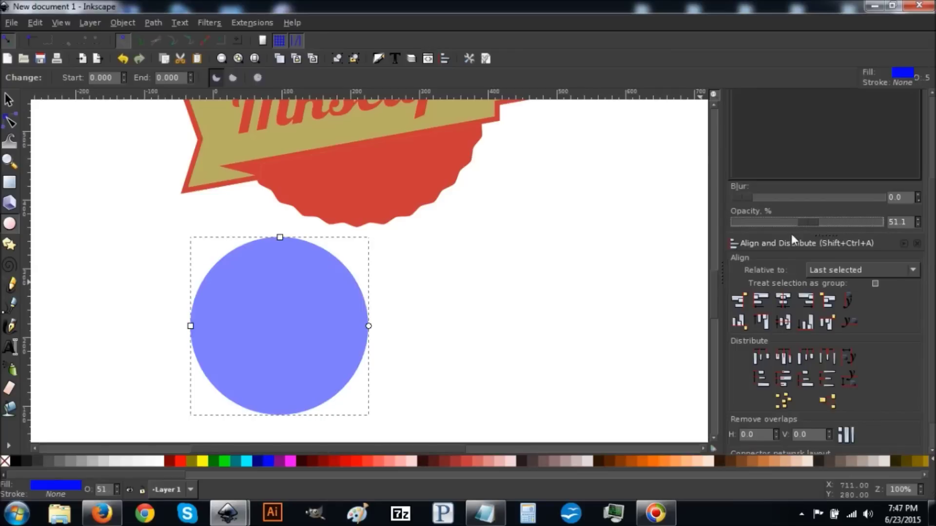
# - Centre the blue circle on the red scalloped seal both horizontally and vertically, relative to the last selected object
pyautogui.click(8, 100)
pyautogui.scroll(3, 447, 255)
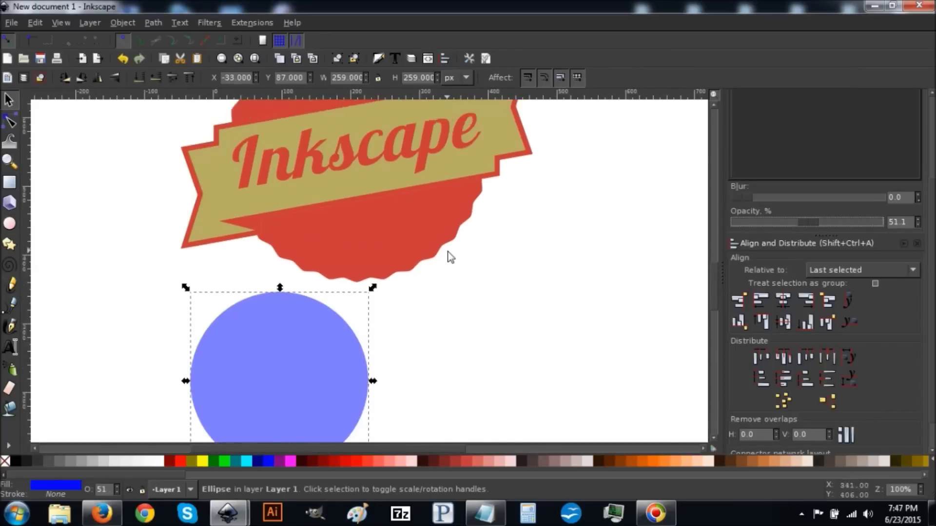
pyautogui.scroll(-1, 448, 256)
pyautogui.keyDown('shift'); pyautogui.click(384, 216); pyautogui.keyUp('shift')
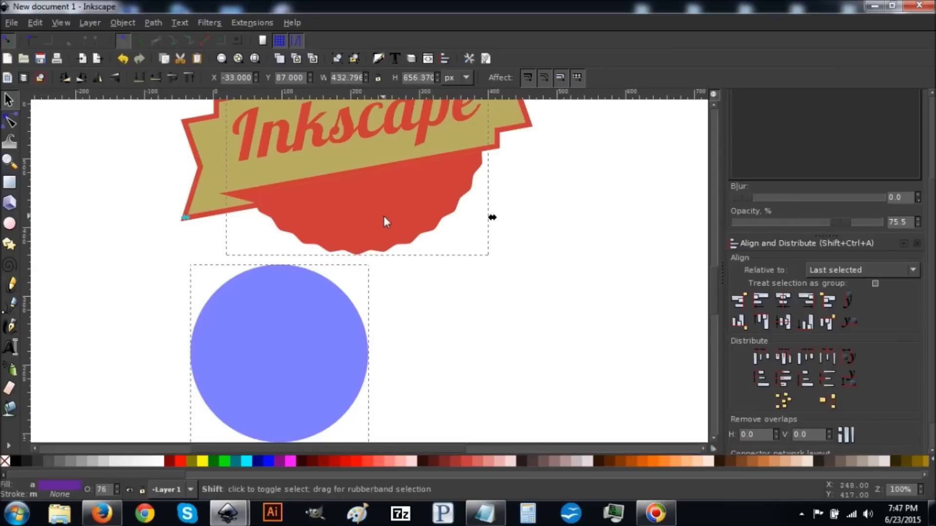
pyautogui.scroll(2, 555, 279)
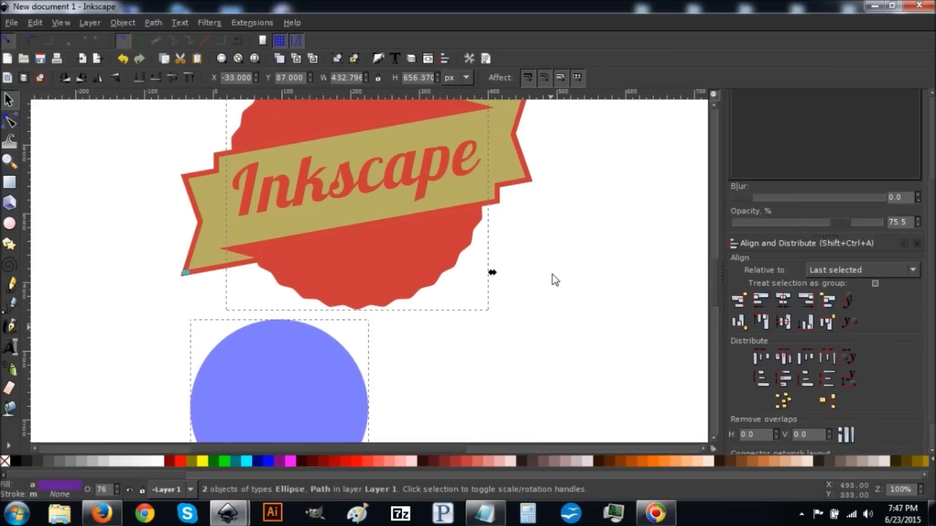
pyautogui.click(784, 301)
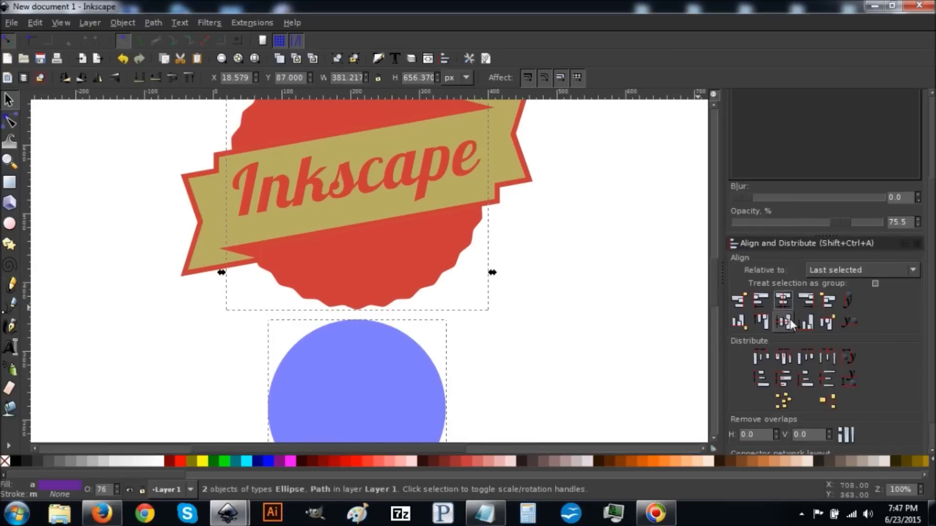
pyautogui.click(789, 323)
pyautogui.scroll(3, 600, 286)
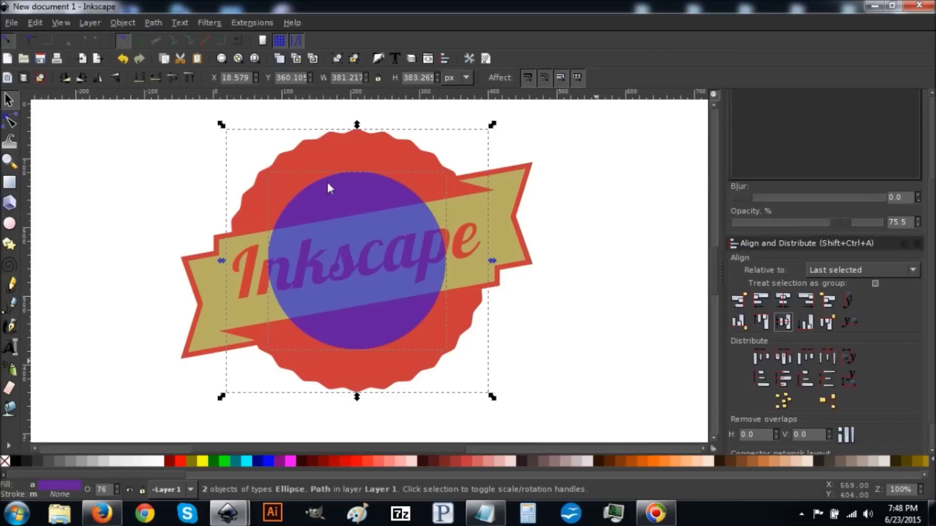
# - Select only the blue circle and scale it proportionally about its centre to about 321 px in diameter
pyautogui.click(40, 79)
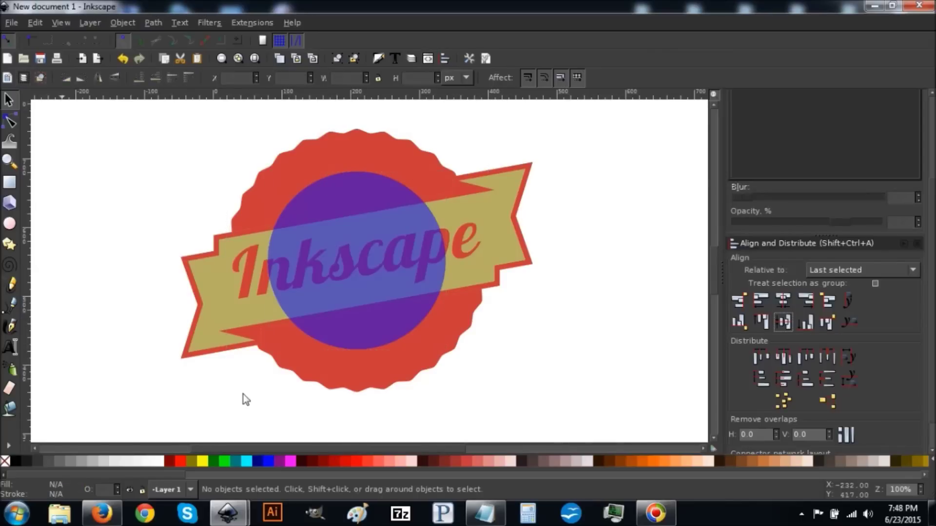
pyautogui.click(341, 204)
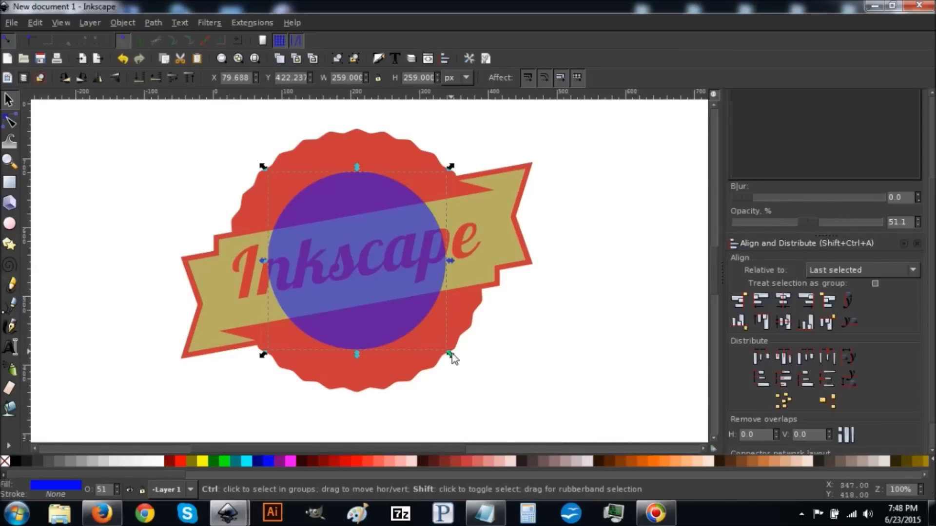
pyautogui.moveTo(451, 355); pyautogui.dragTo(474, 373)
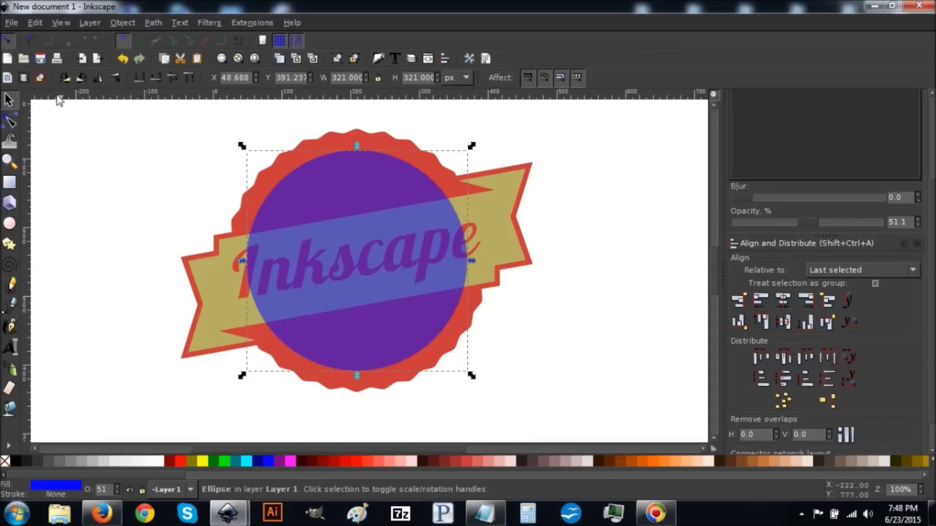
# - Duplicate the blue circle, fill the duplicate green, and scale it proportionally about its centre to about 261 px in diameter
pyautogui.click(35, 22)
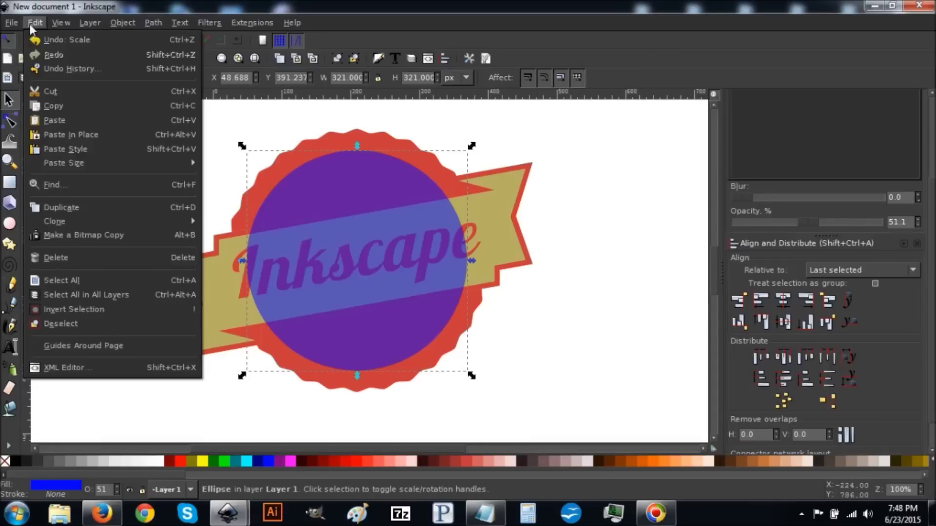
pyautogui.click(88, 209)
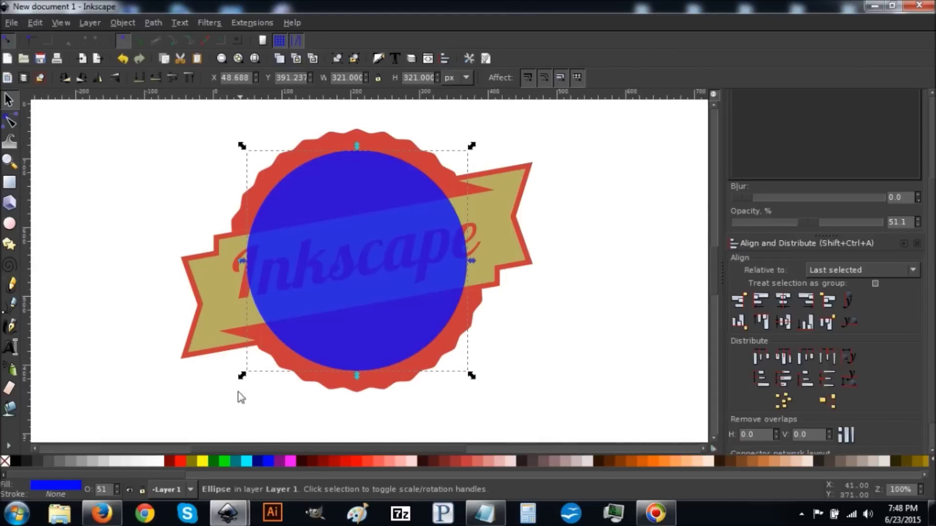
pyautogui.click(226, 461)
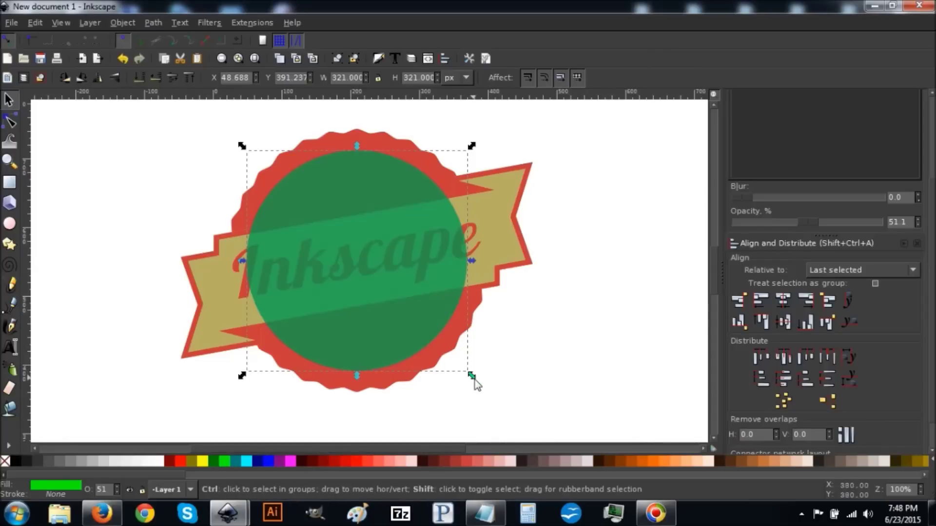
pyautogui.moveTo(473, 379); pyautogui.dragTo(457, 358)
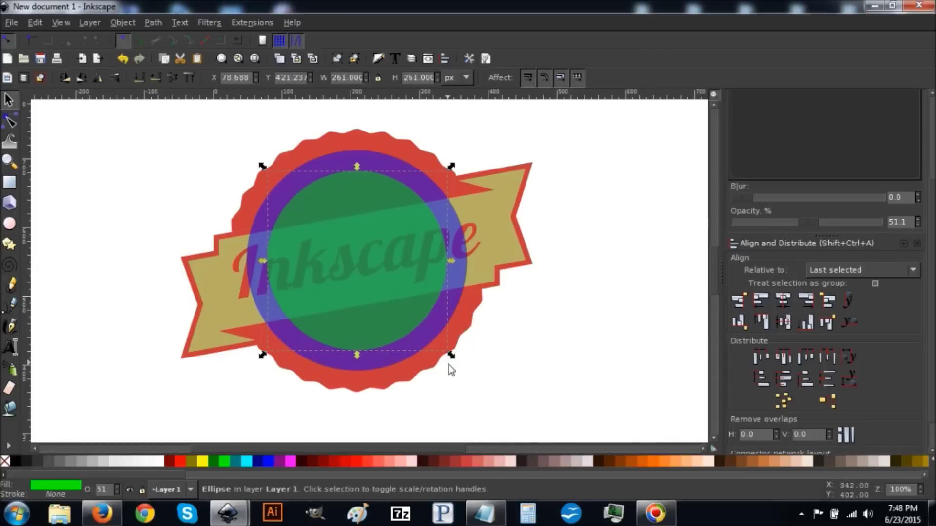
# - Subtract the green circle from the blue one with Difference, and lower the resulting ring one step behind the ribbon
pyautogui.keyDown('shift'); pyautogui.click(372, 154); pyautogui.keyUp('shift')
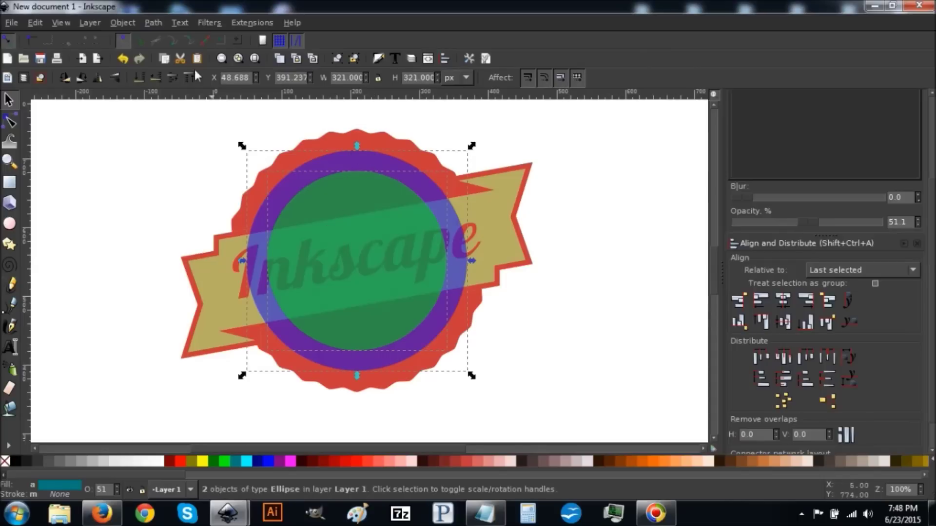
pyautogui.click(155, 22)
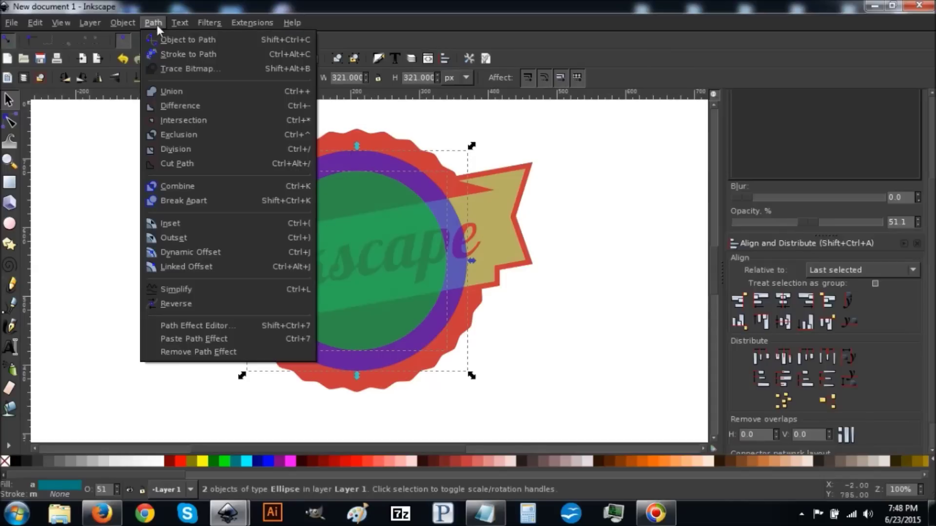
pyautogui.click(171, 106)
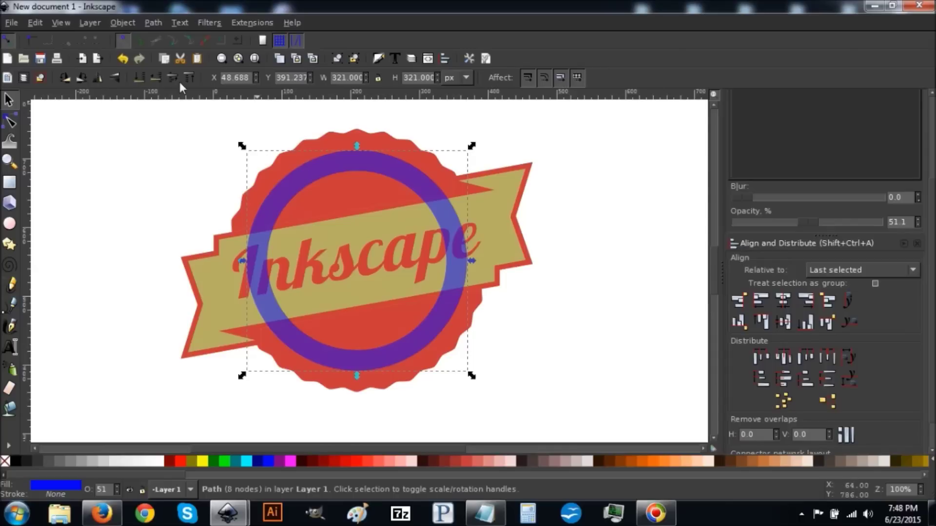
pyautogui.click(154, 77)
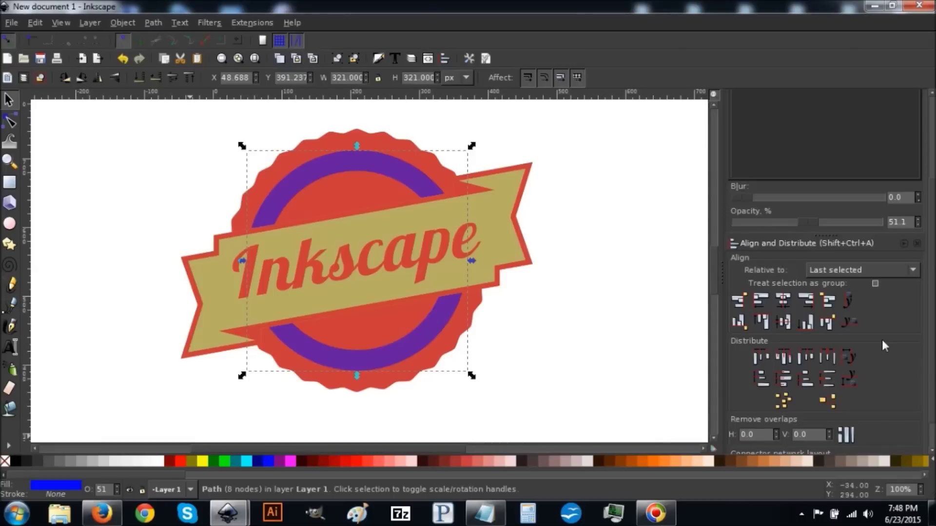
# - Set the blue ring's opacity to 100% and fill it with the ribbon's tan colour using the Dropper
pyautogui.moveTo(811, 221); pyautogui.dragTo(882, 222)
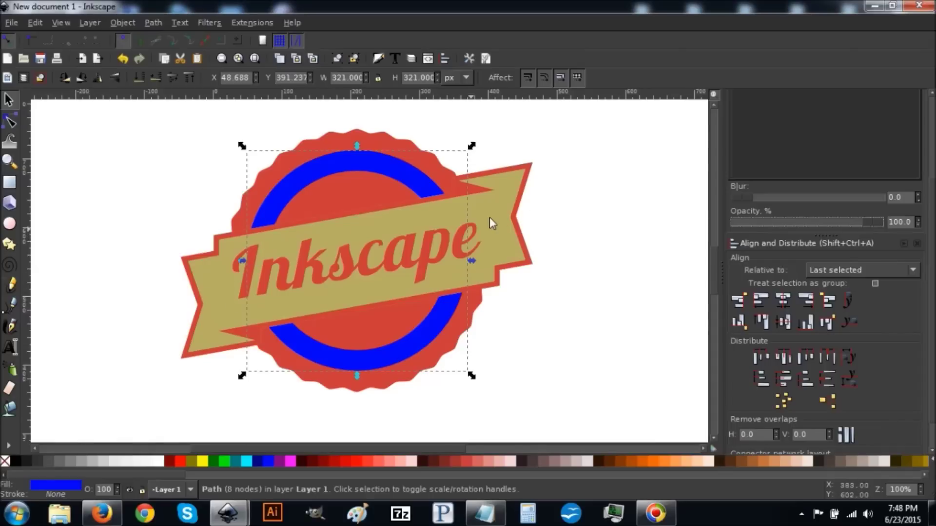
pyautogui.click(8, 446)
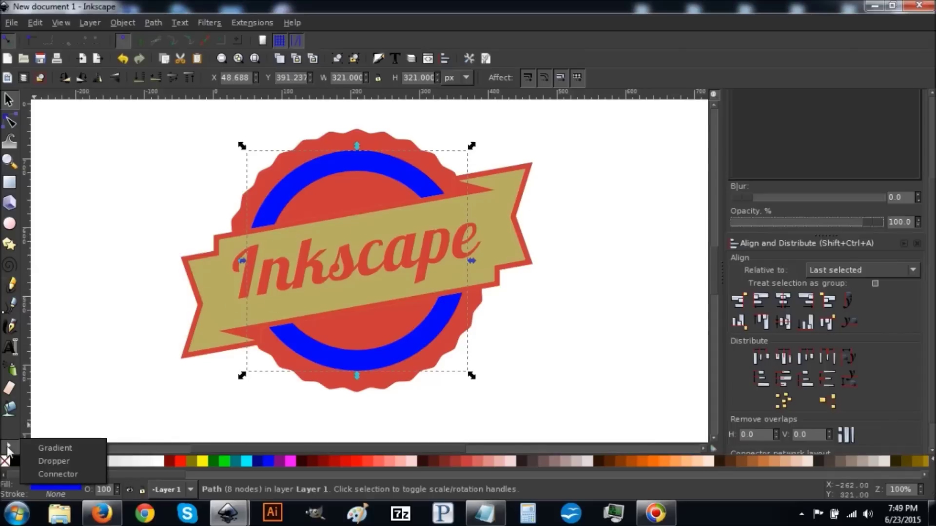
pyautogui.click(37, 460)
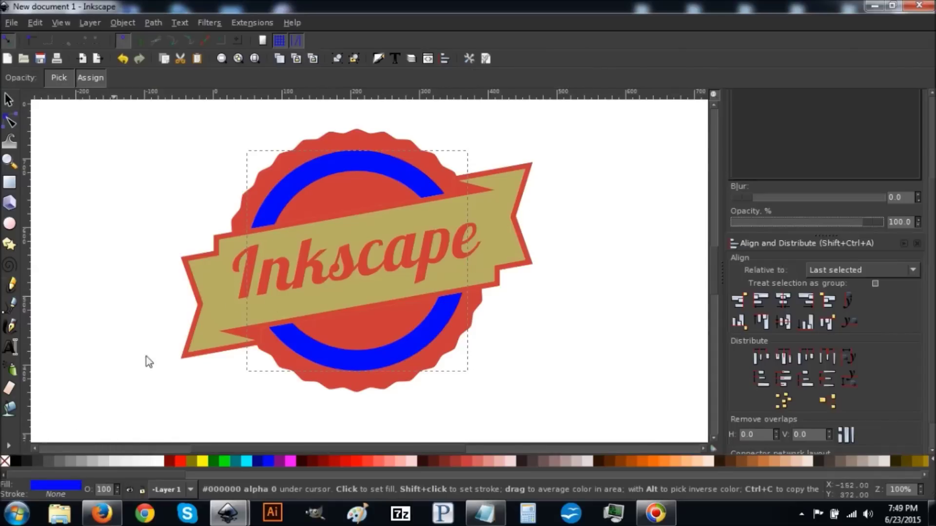
pyautogui.click(214, 277)
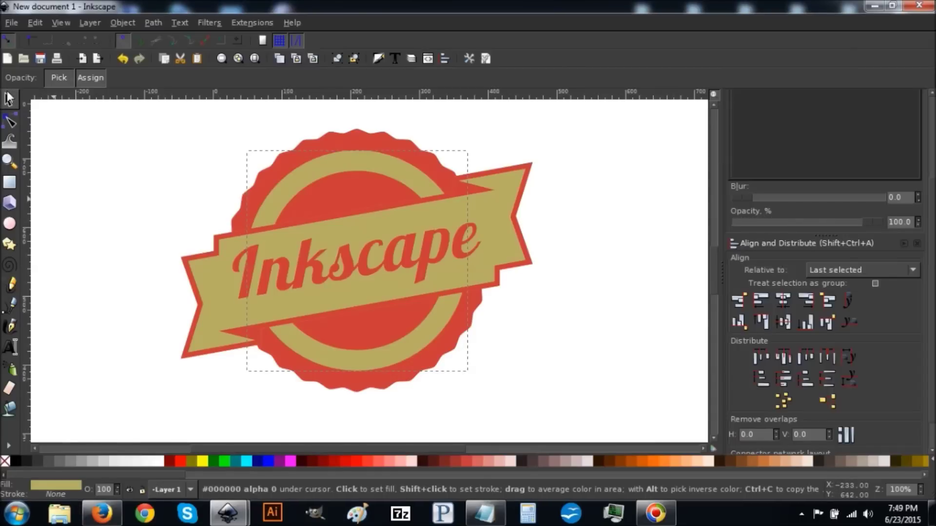
# - Duplicate the tan ring and give the duplicate a flat white stroke with an HSL lightness of 255
pyautogui.click(8, 98)
pyautogui.click(39, 20)
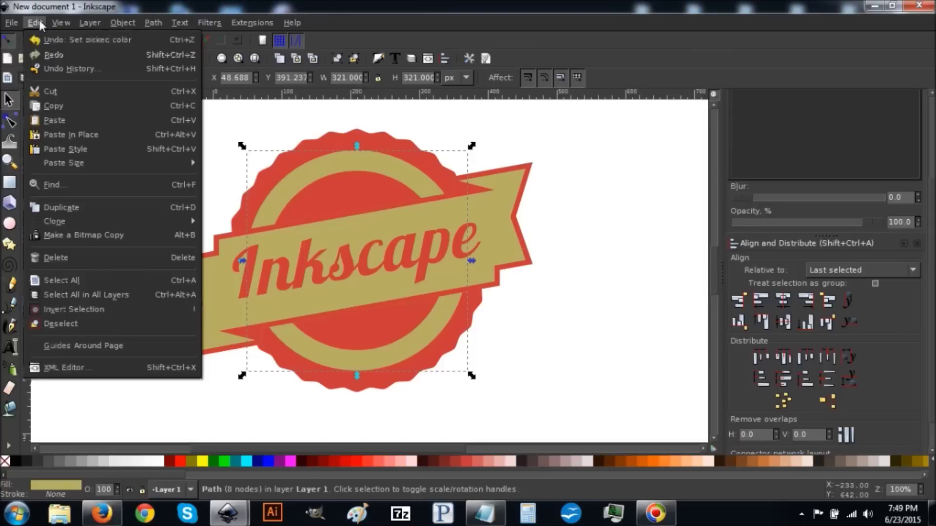
pyautogui.click(68, 207)
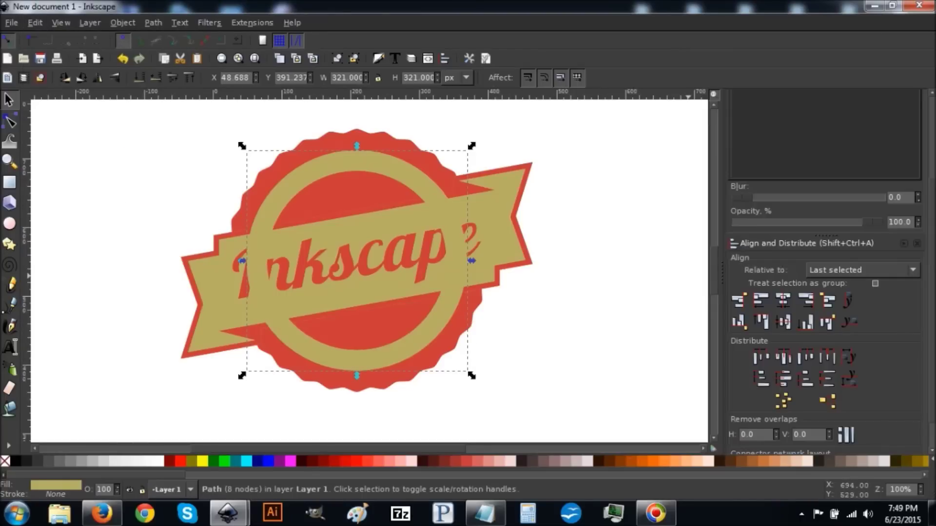
pyautogui.hotkey('ctrl', 'shift', 'f')
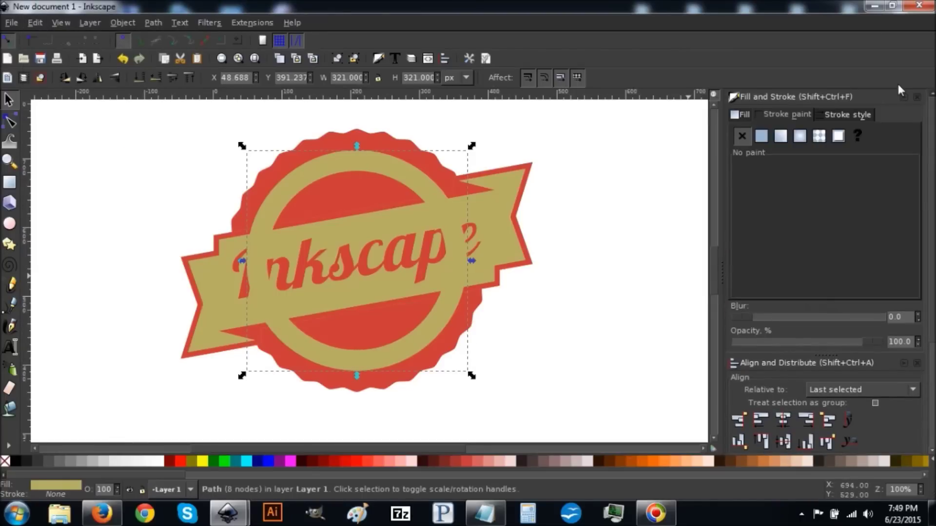
pyautogui.click(773, 112)
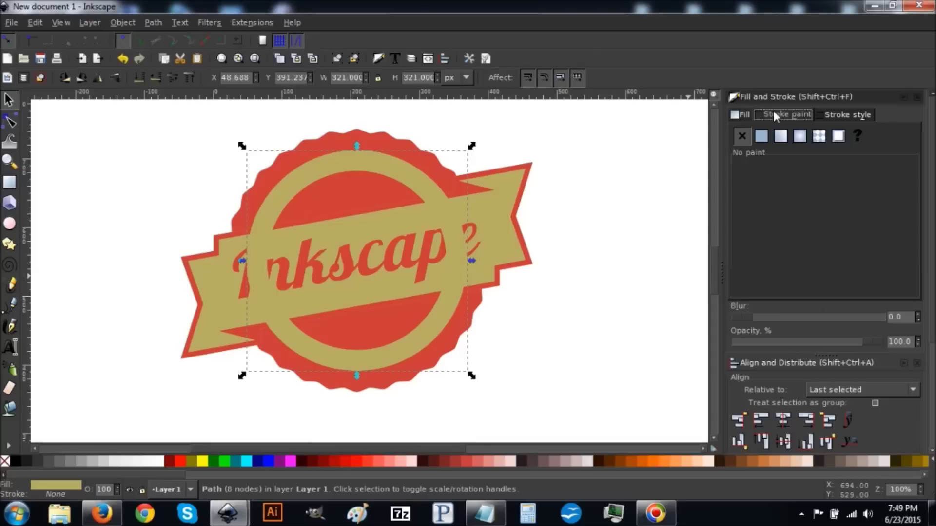
pyautogui.click(762, 137)
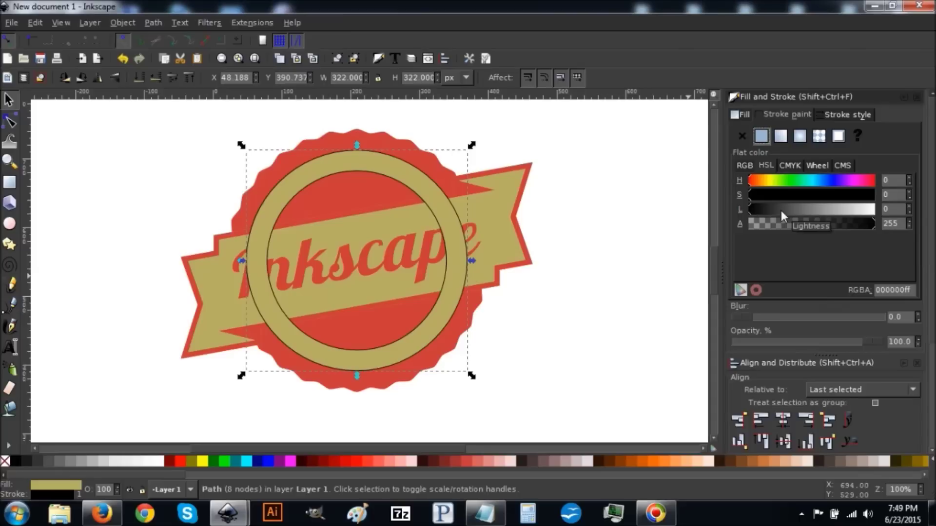
pyautogui.moveTo(767, 206); pyautogui.dragTo(888, 215)
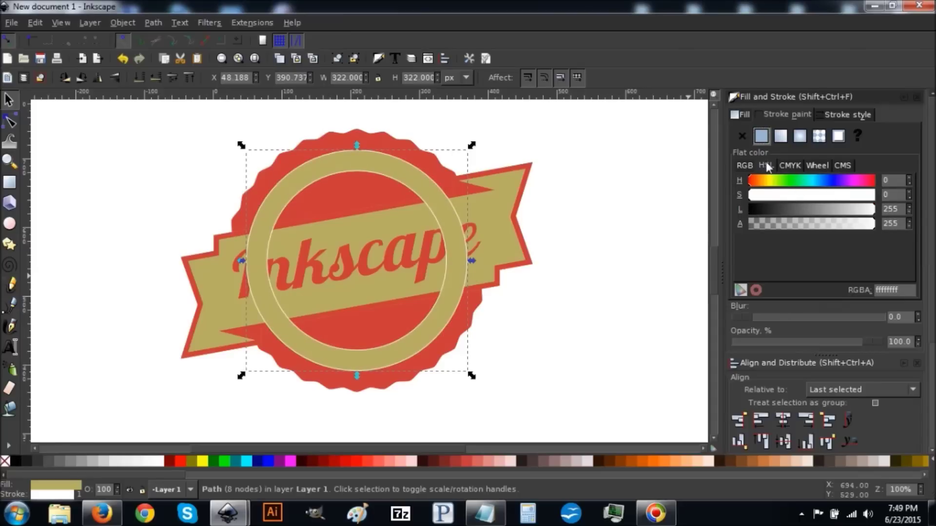
pyautogui.click(812, 167)
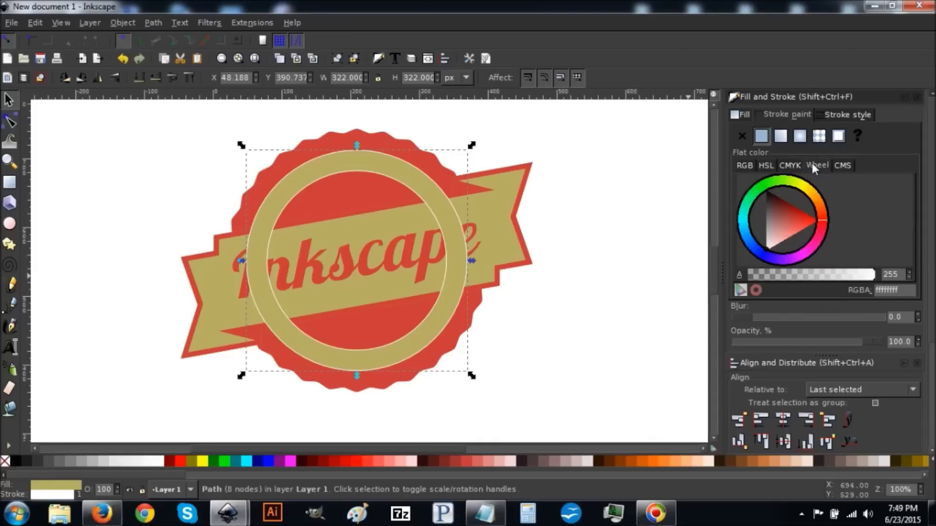
pyautogui.click(842, 165)
pyautogui.click(819, 164)
pyautogui.click(791, 165)
pyautogui.click(816, 165)
pyautogui.click(769, 166)
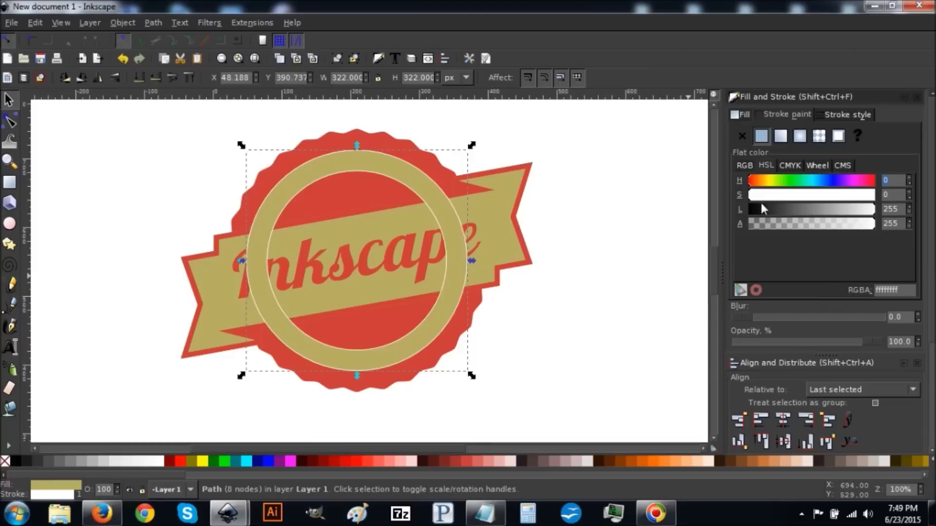
pyautogui.moveTo(770, 210); pyautogui.dragTo(897, 209)
# - Remove the duplicate ring's fill and give its white stroke a pattern of medium-length dashes with similar-sized gaps
pyautogui.click(741, 115)
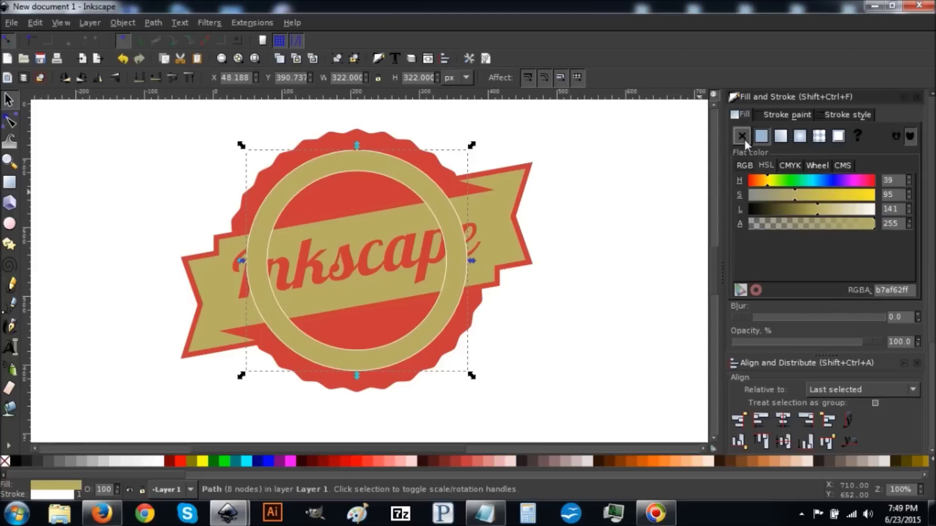
pyautogui.click(742, 137)
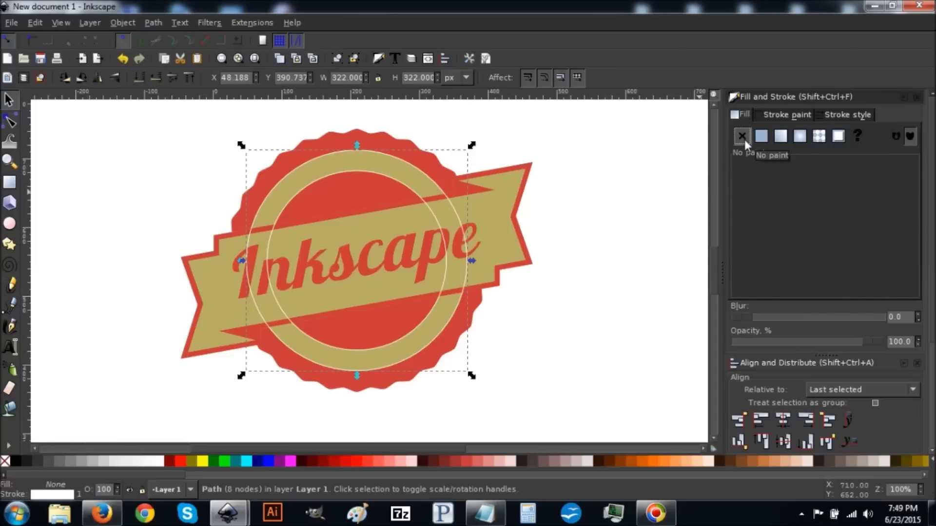
pyautogui.click(844, 113)
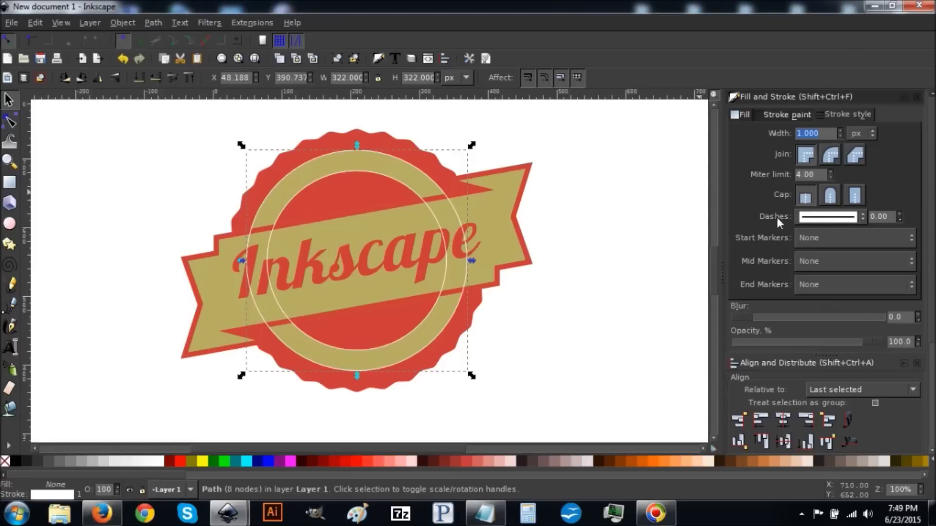
pyautogui.click(851, 220)
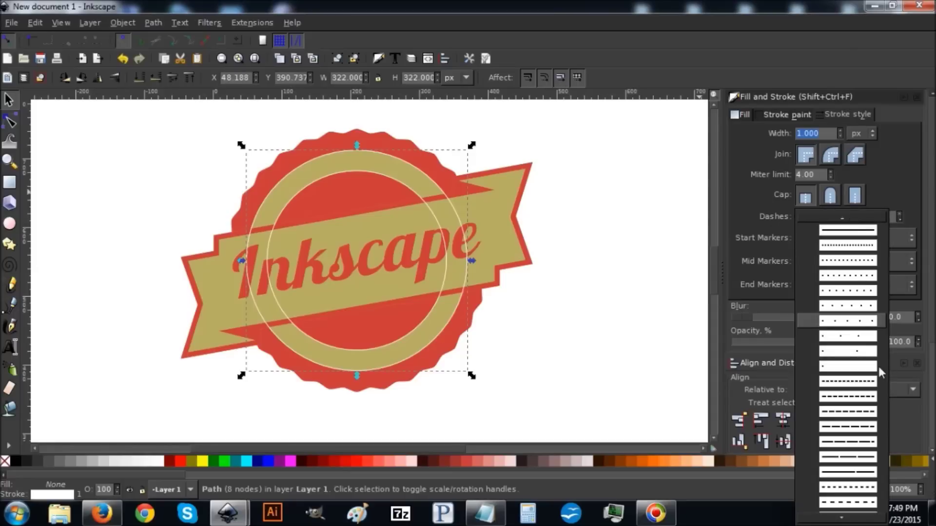
pyautogui.scroll(-3, 817, 390)
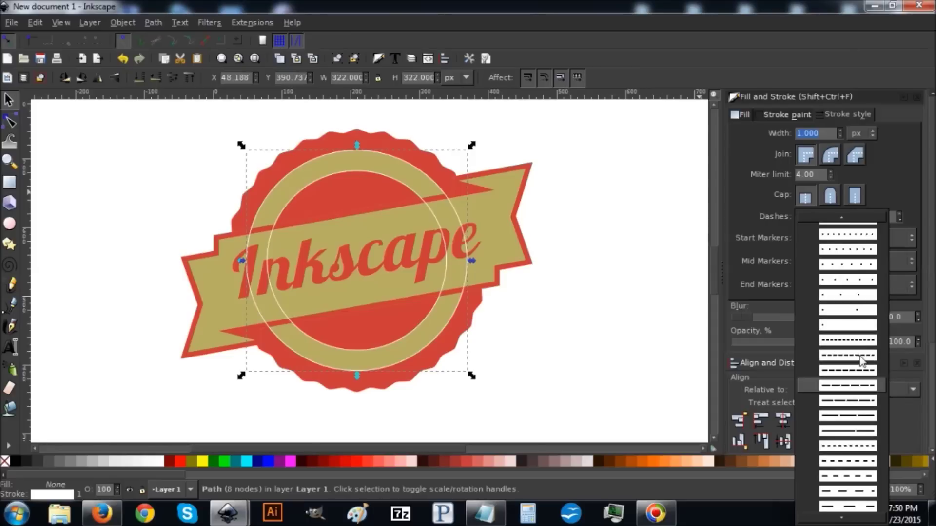
pyautogui.click(855, 464)
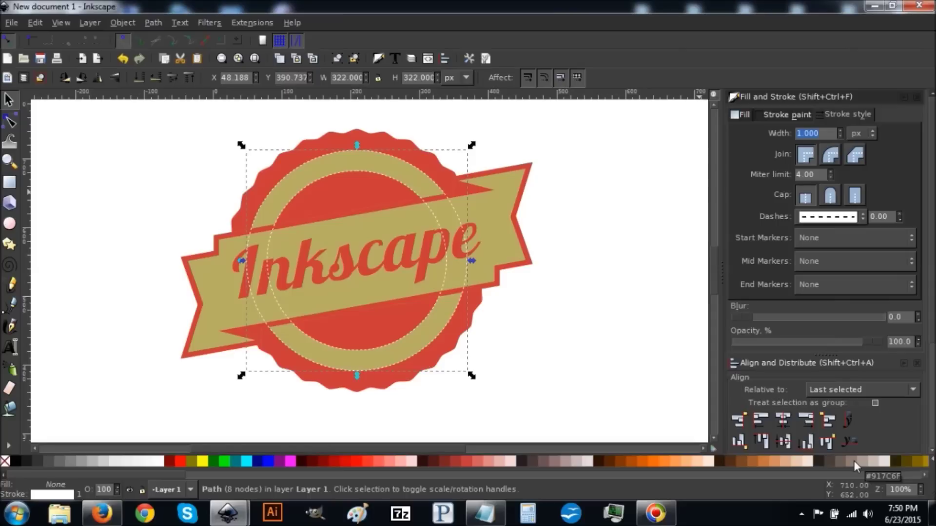
pyautogui.click(848, 220)
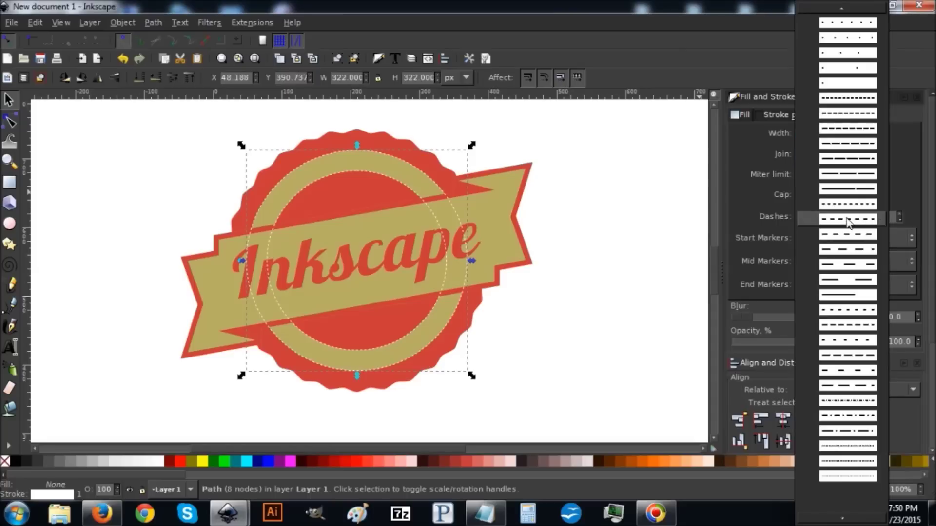
pyautogui.click(846, 247)
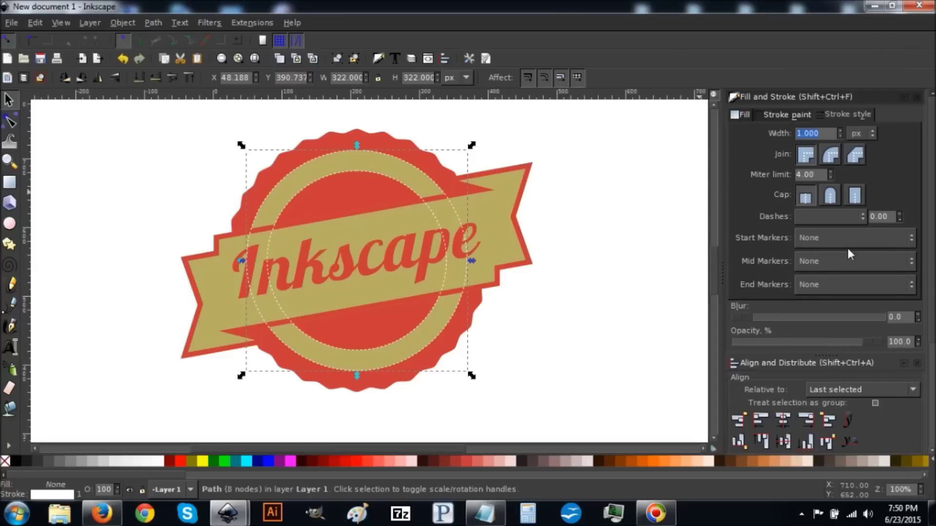
pyautogui.click(845, 220)
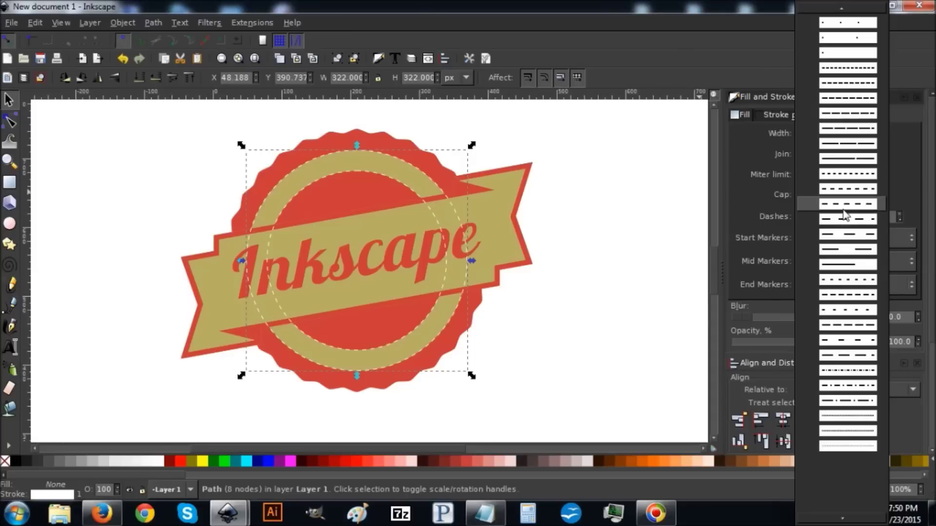
pyautogui.click(844, 209)
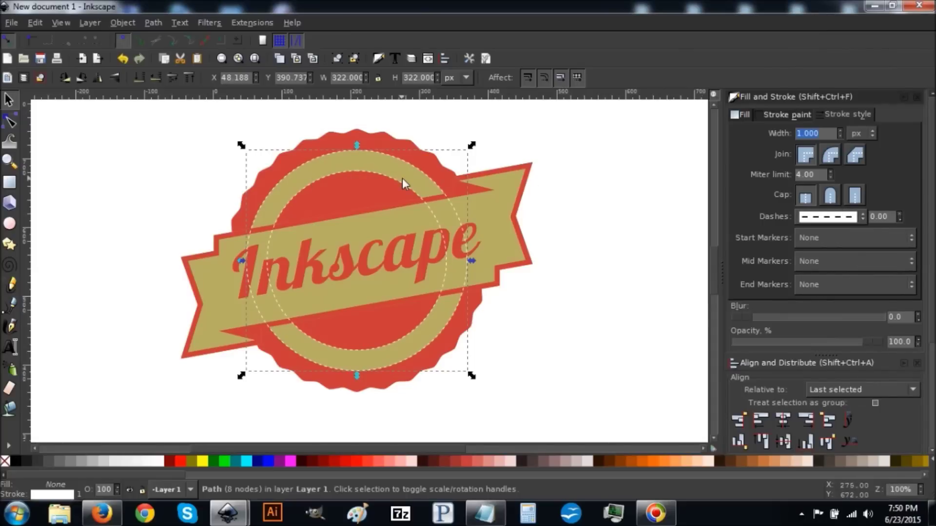
# - Outset the dashed ring outline three times so its dashes sit on the red outside the tan ring's edges
pyautogui.click(151, 22)
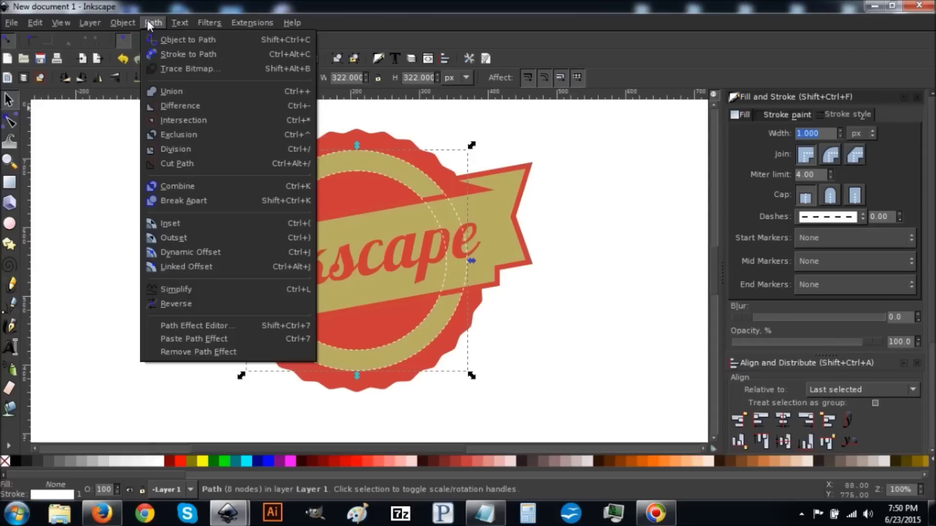
pyautogui.click(189, 239)
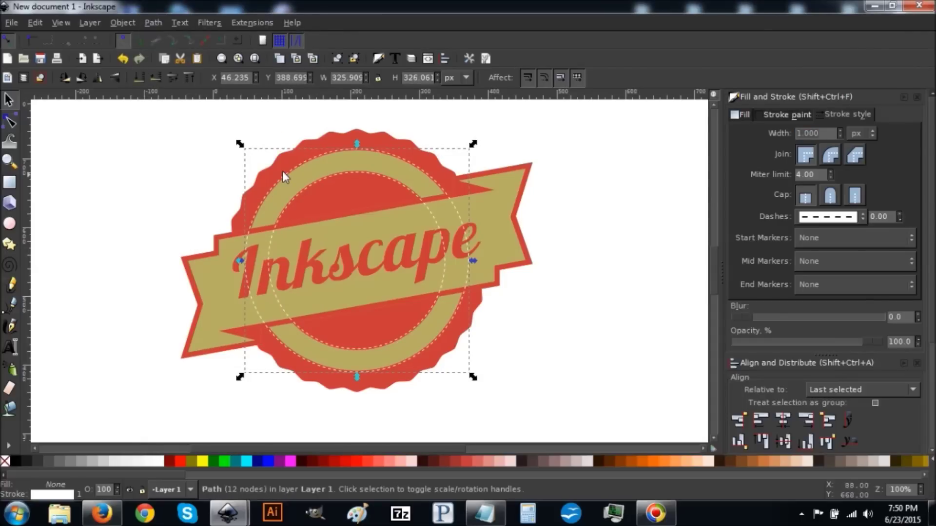
pyautogui.click(151, 23)
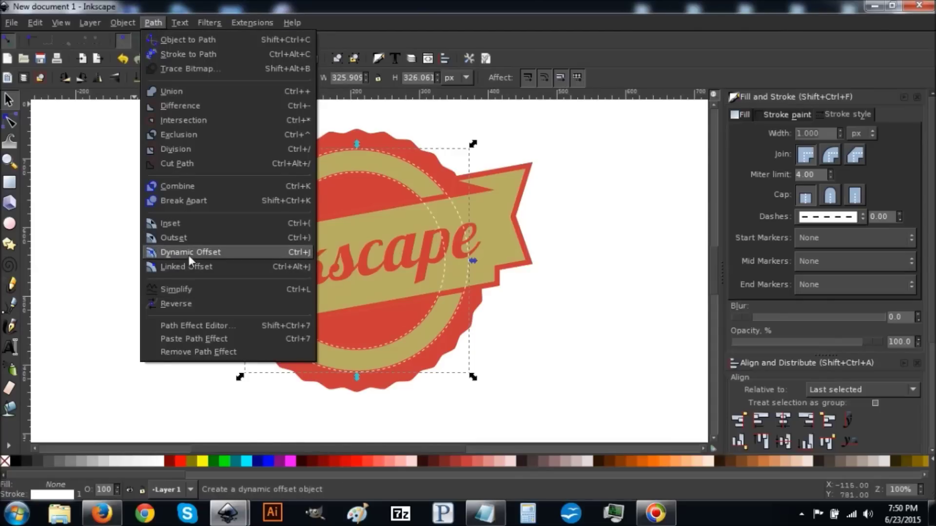
pyautogui.click(185, 240)
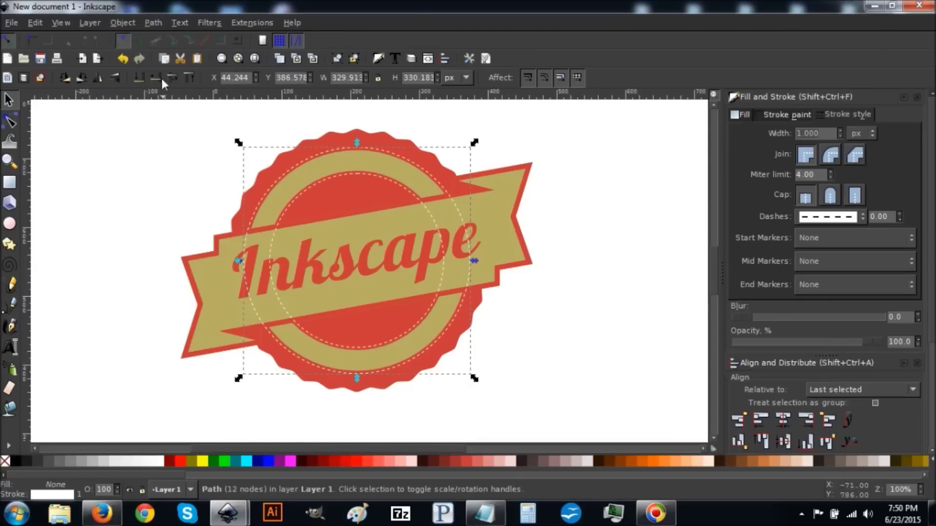
pyautogui.click(152, 22)
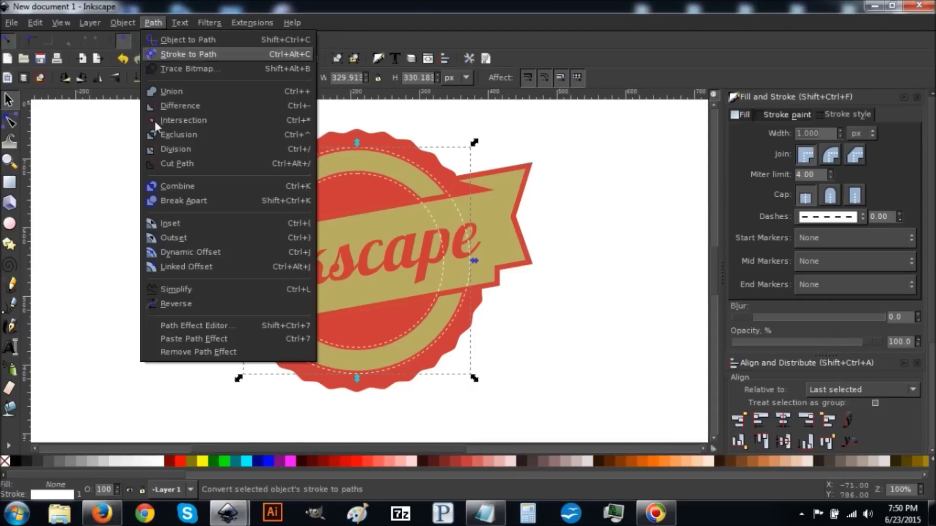
pyautogui.click(182, 237)
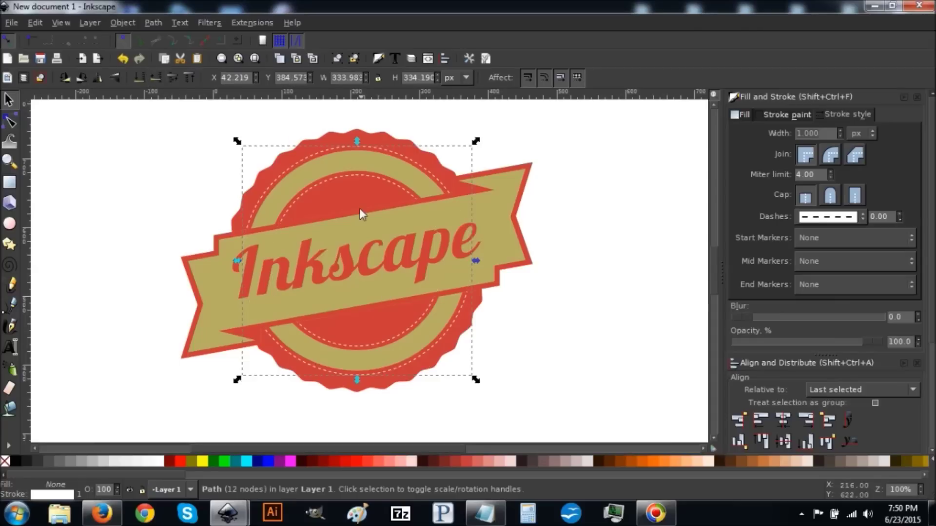
# - Draw a circle about 192 px in diameter below the badge, fill it black and remove its stroke
pyautogui.scroll(-3, 355, 200)
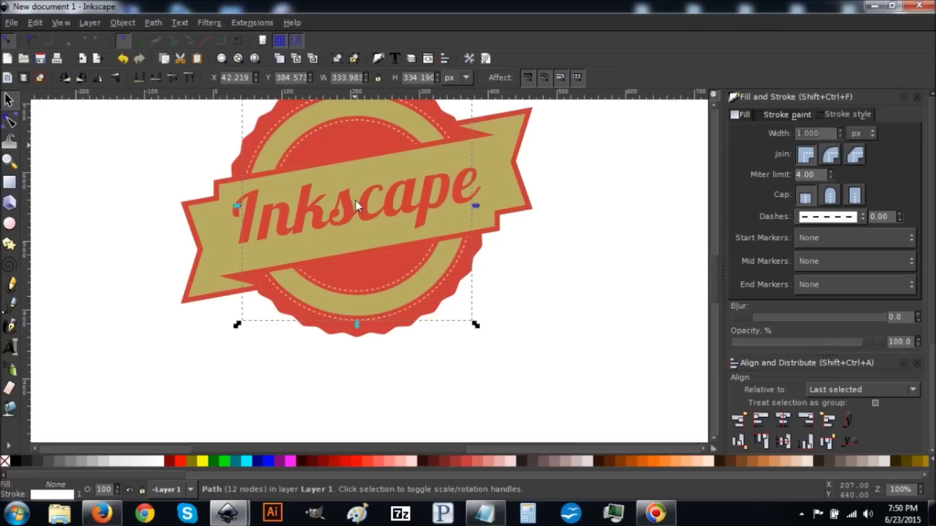
pyautogui.scroll(3, 356, 199)
pyautogui.scroll(-9, 355, 200)
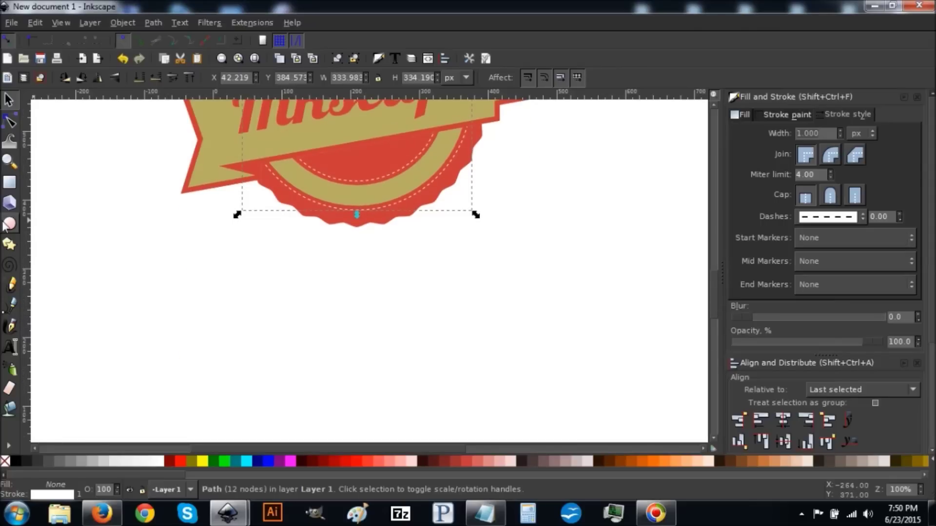
pyautogui.click(5, 224)
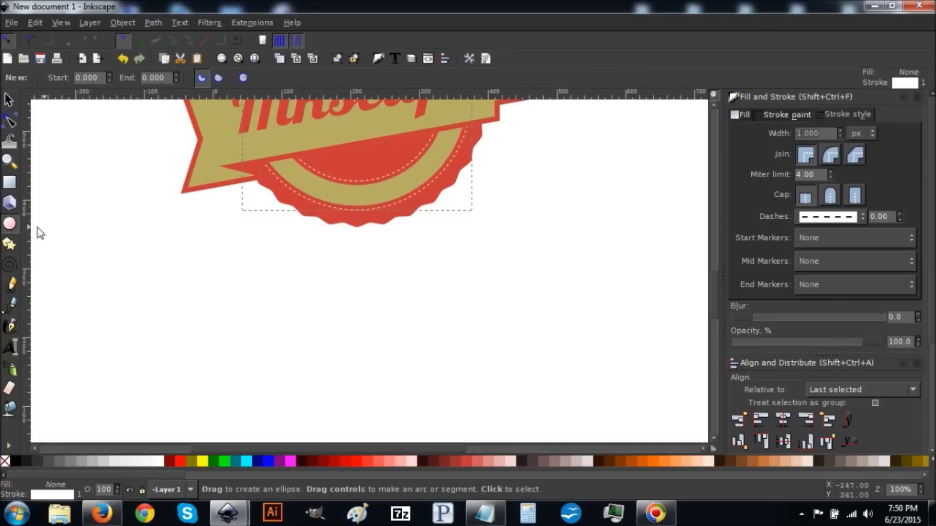
pyautogui.moveTo(201, 239); pyautogui.dragTo(334, 386)
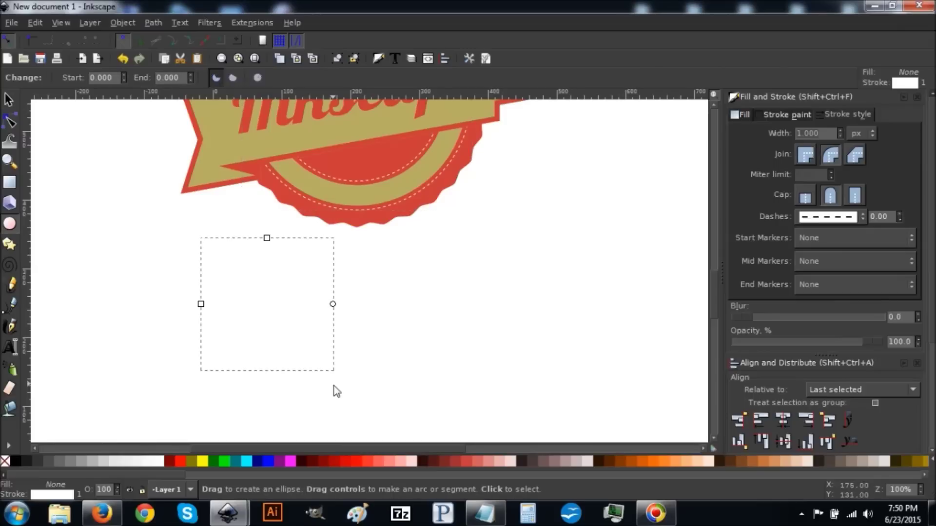
pyautogui.click(17, 462)
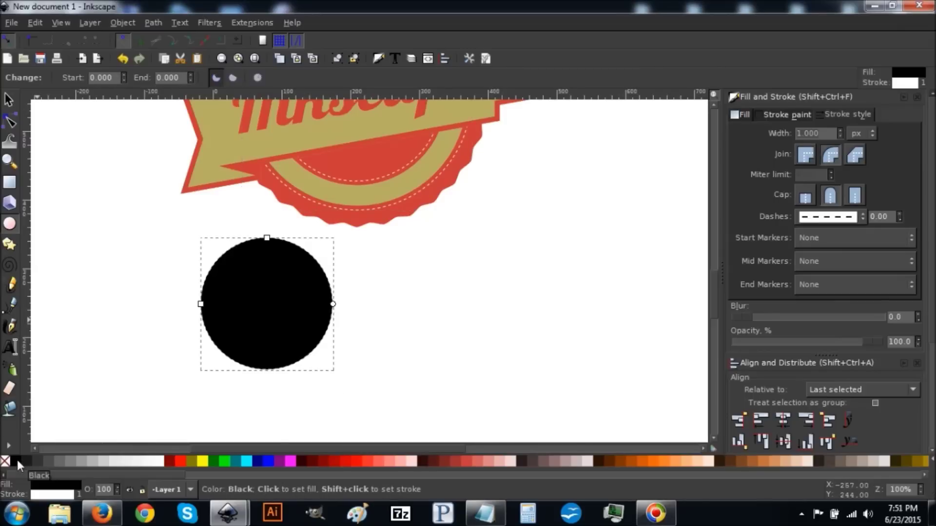
pyautogui.click(777, 111)
pyautogui.click(742, 135)
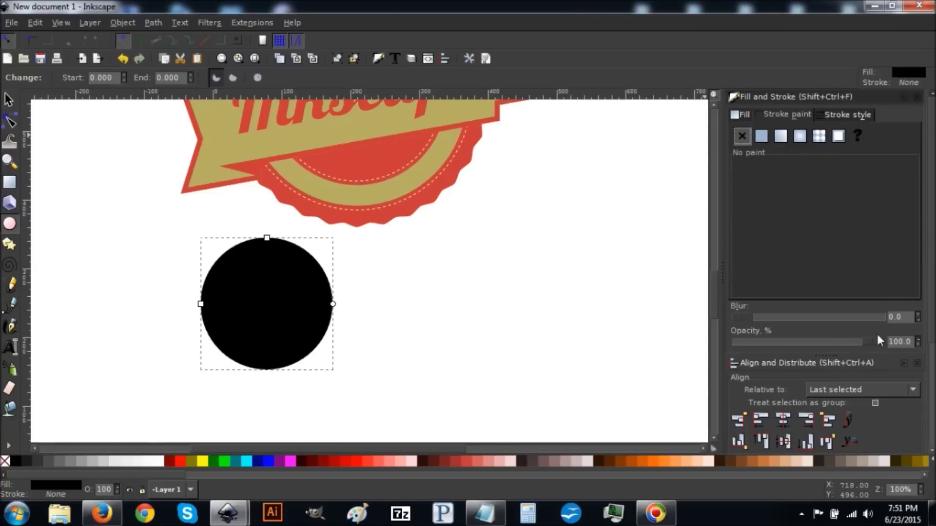
# - Centre the black circle on the red scalloped seal both horizontally and vertically, and clear the selection
pyautogui.scroll(3, 478, 279)
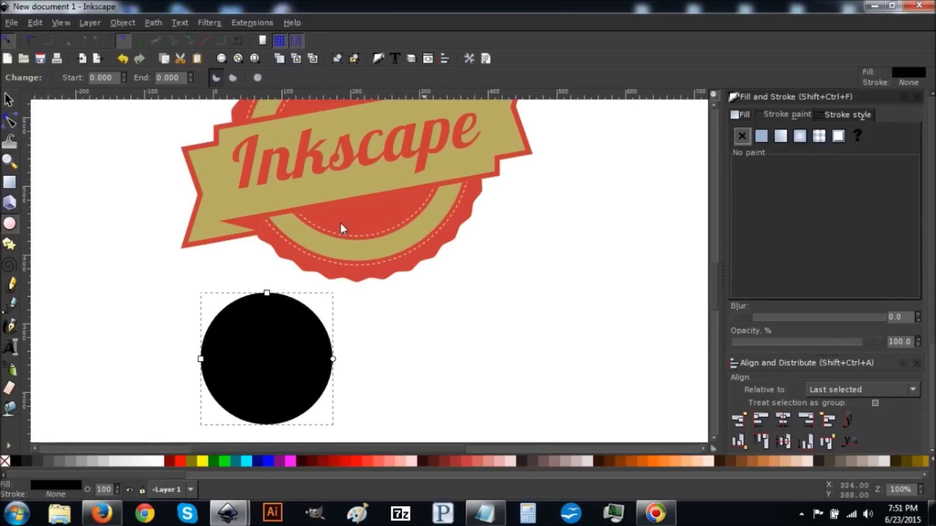
pyautogui.click(8, 101)
pyautogui.scroll(6, 433, 317)
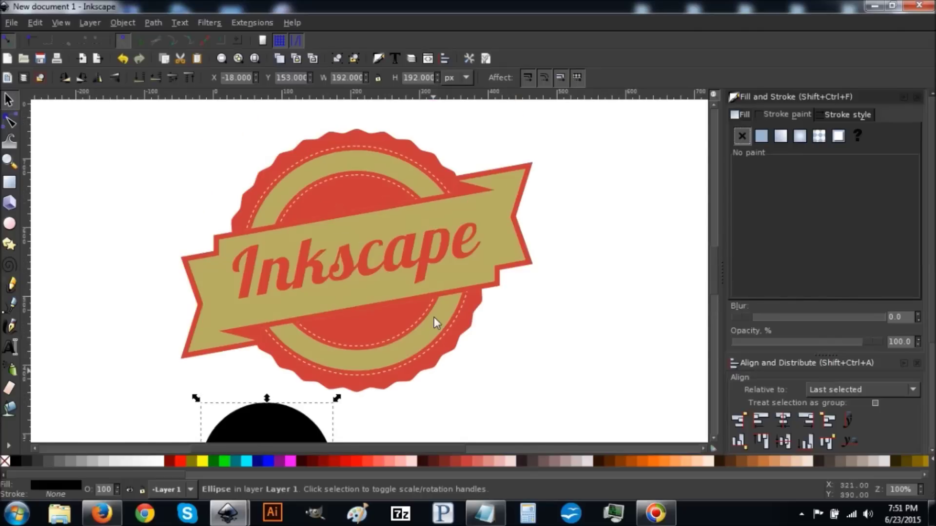
pyautogui.keyDown('shift'); pyautogui.click(326, 132); pyautogui.keyUp('shift')
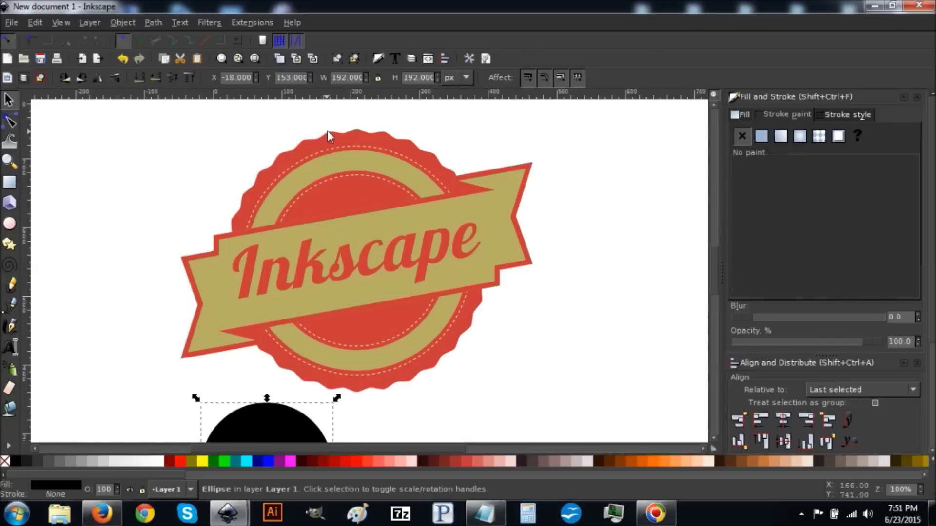
pyautogui.scroll(-3, 580, 268)
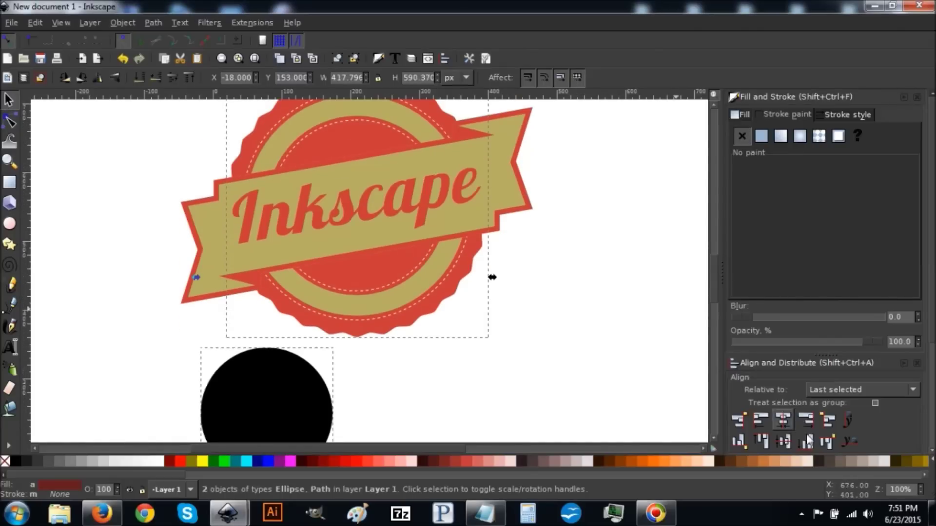
pyautogui.click(779, 420)
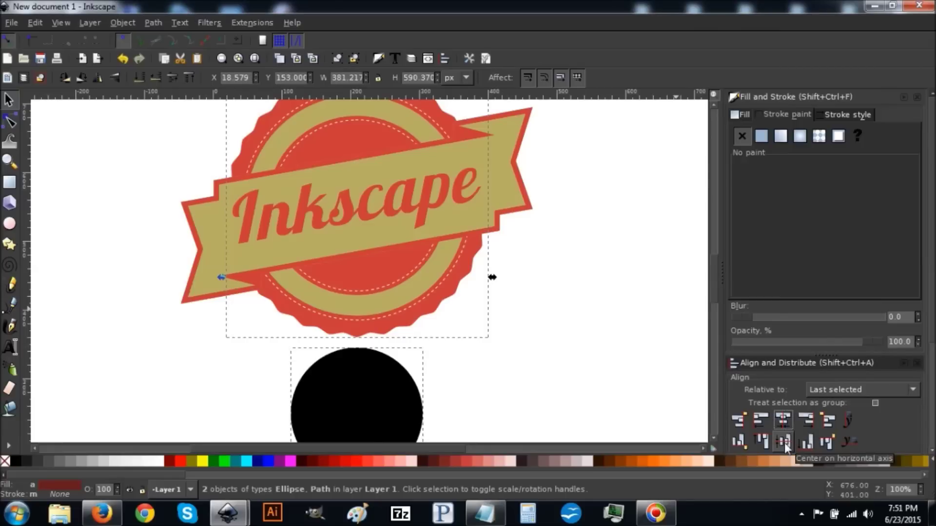
pyautogui.click(784, 443)
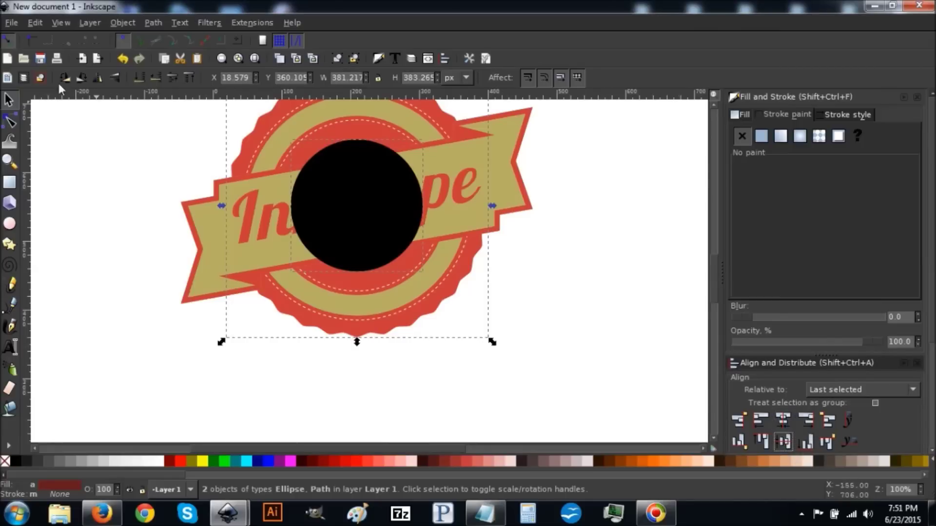
pyautogui.click(40, 78)
# - Scale the black circle proportionally about its centre to 234 px in diameter, and lower it behind the ribbon
pyautogui.scroll(3, 475, 288)
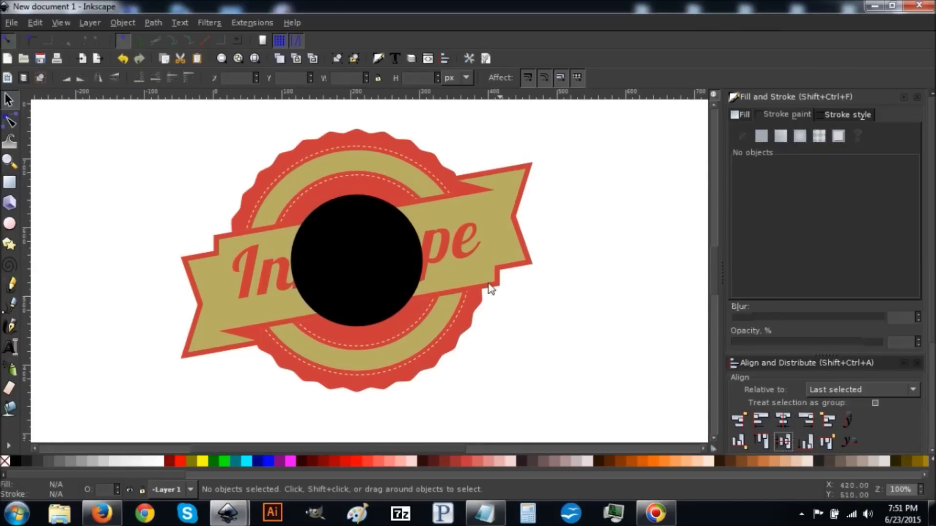
pyautogui.click(350, 234)
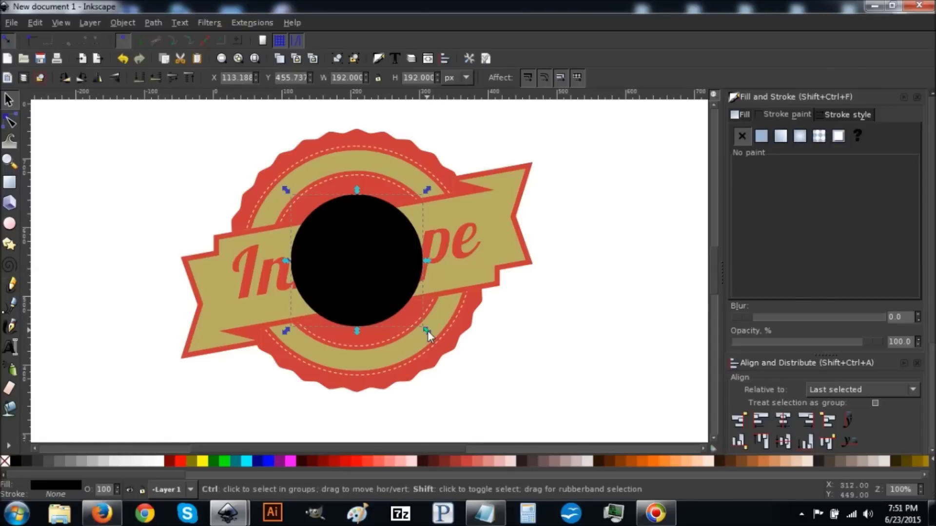
pyautogui.moveTo(429, 332); pyautogui.dragTo(444, 356)
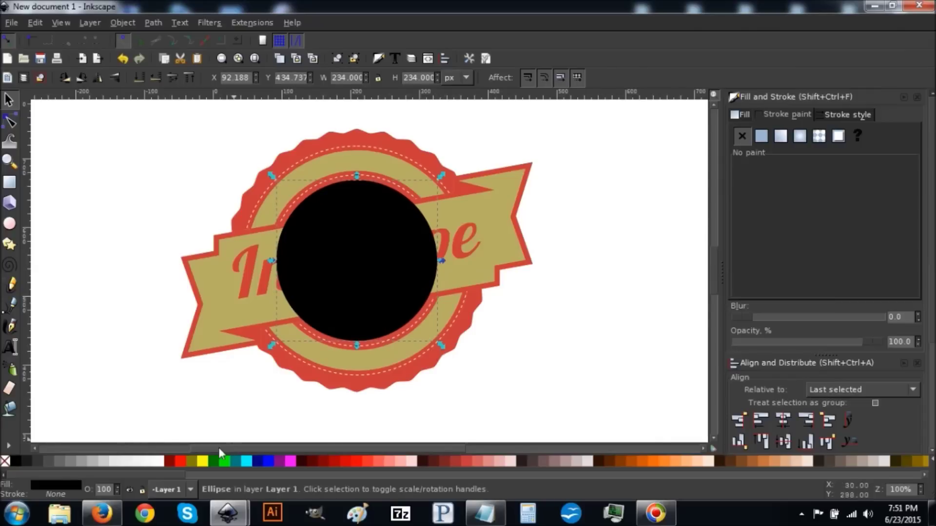
pyautogui.click(156, 76)
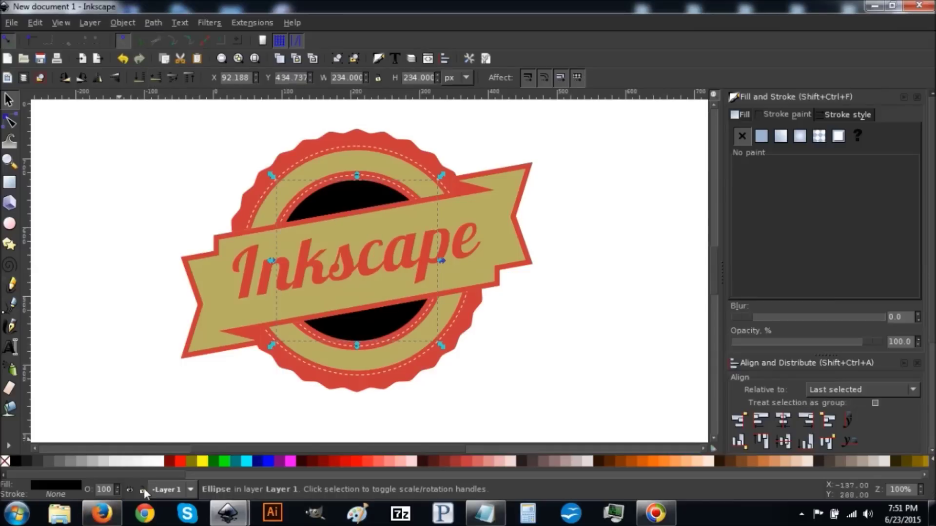
# - Fill the inner circle with a very dark olive-brown swatch from the palette, one shade darker than #484537
pyautogui.moveTo(145, 473); pyautogui.dragTo(279, 472)
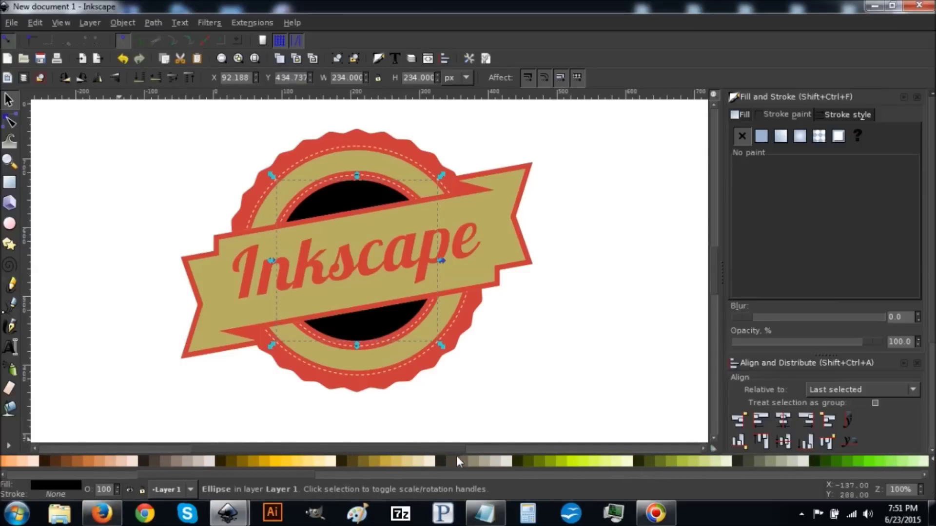
pyautogui.click(454, 457)
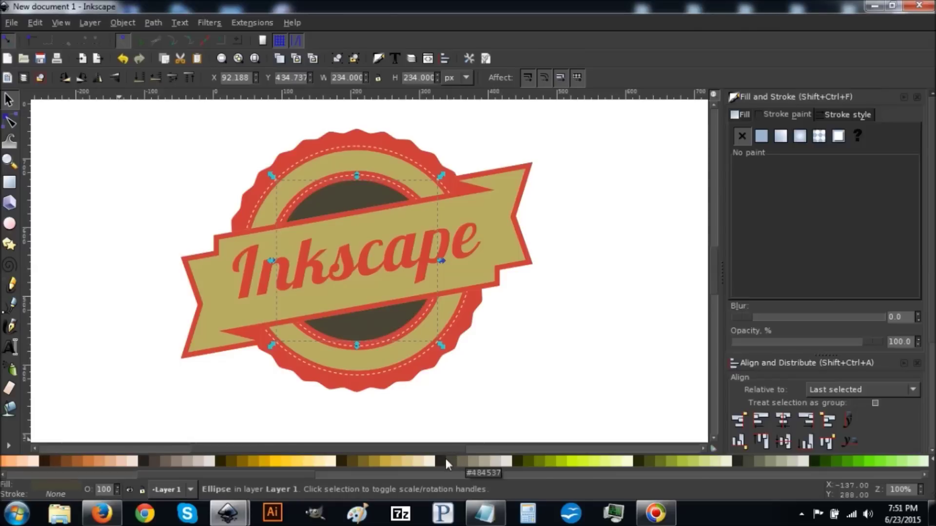
pyautogui.click(442, 457)
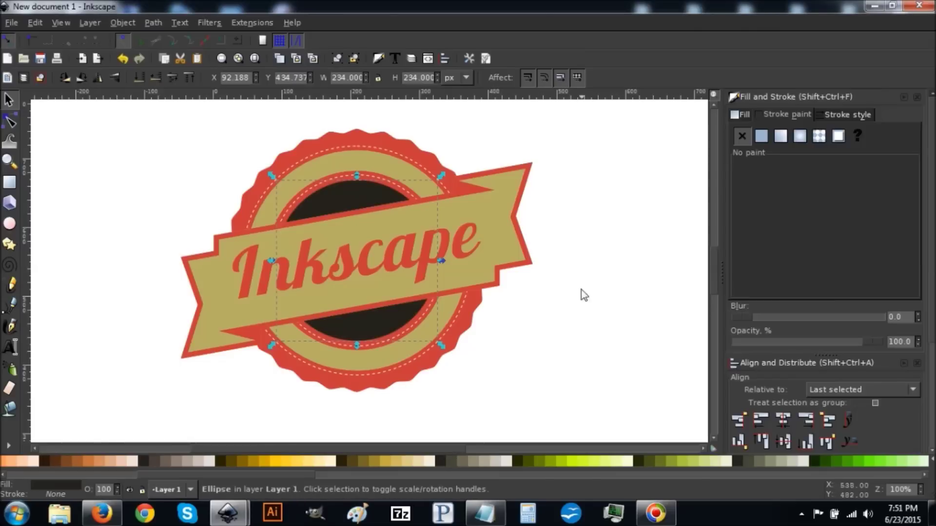
# - Duplicate the dark inner circle and fill the copy with pure blue from the palette
pyautogui.scroll(-3, 568, 277)
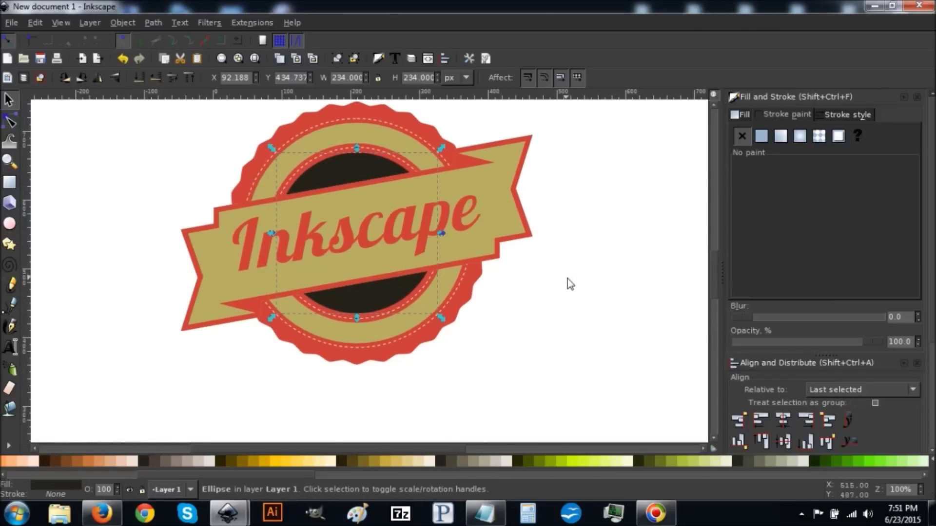
pyautogui.scroll(-5, 579, 305)
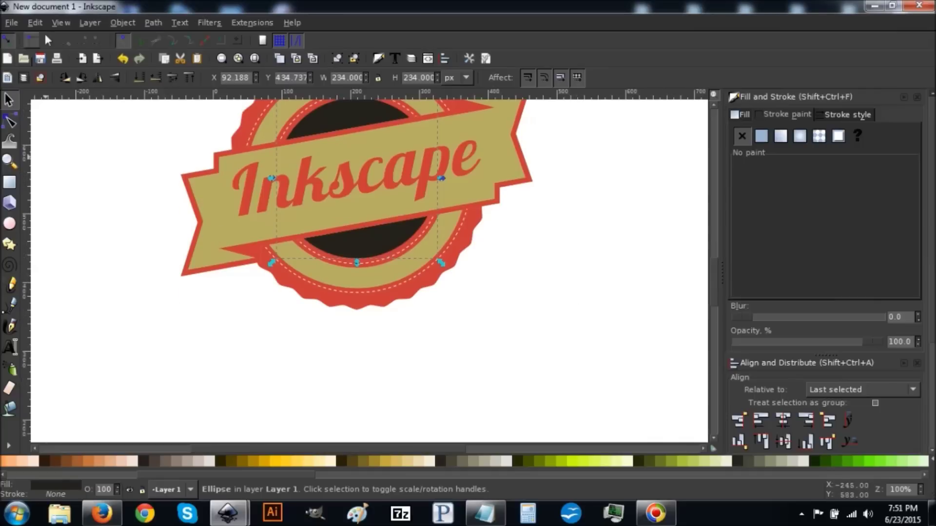
pyautogui.click(40, 22)
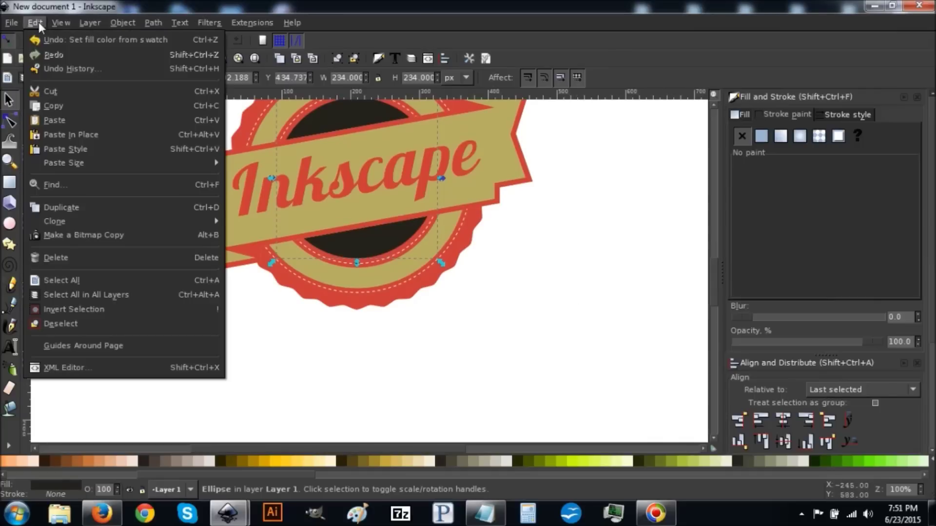
pyautogui.click(69, 208)
pyautogui.moveTo(306, 473); pyautogui.dragTo(32, 484)
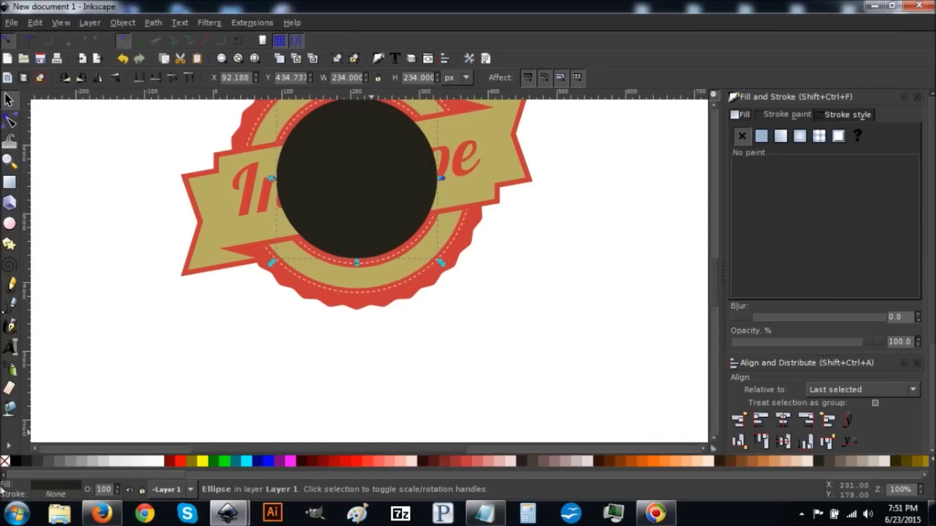
pyautogui.click(270, 460)
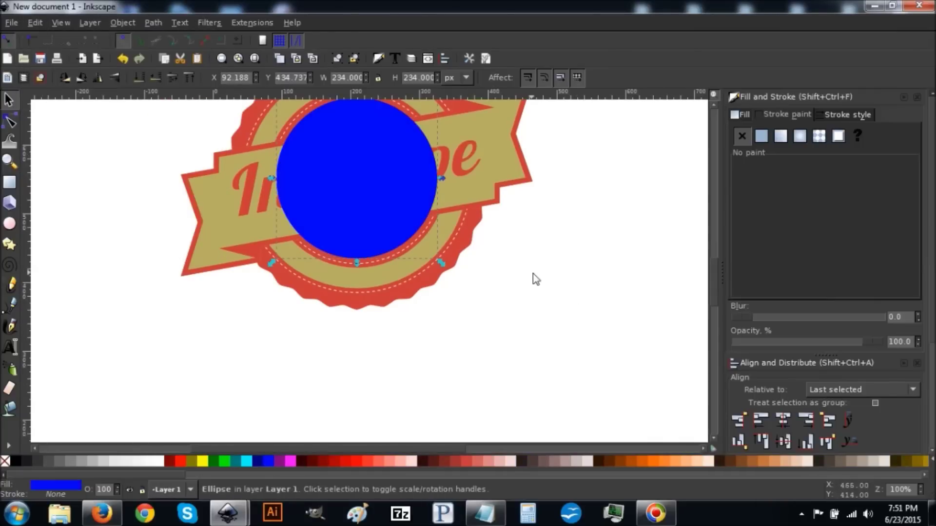
# - Lower the blue circle's opacity to about 56.8%
pyautogui.scroll(4, 533, 274)
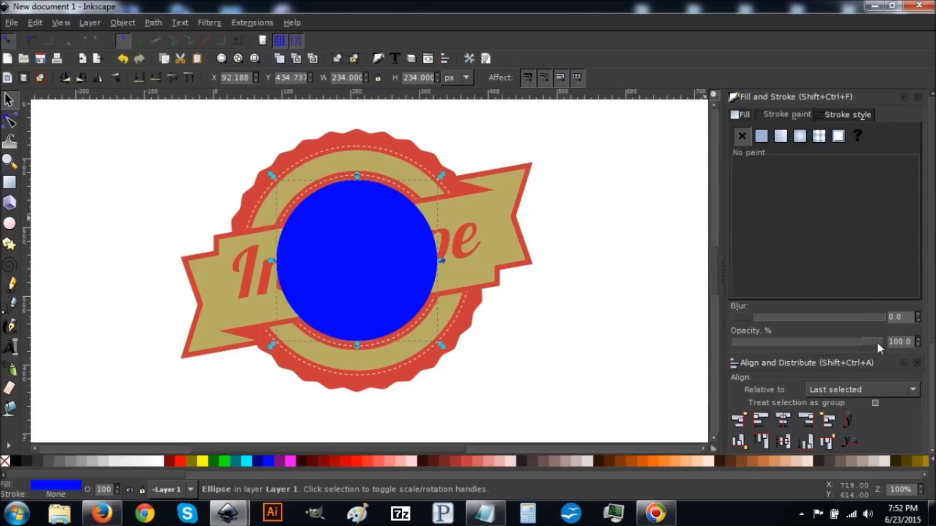
pyautogui.moveTo(876, 342); pyautogui.dragTo(870, 340)
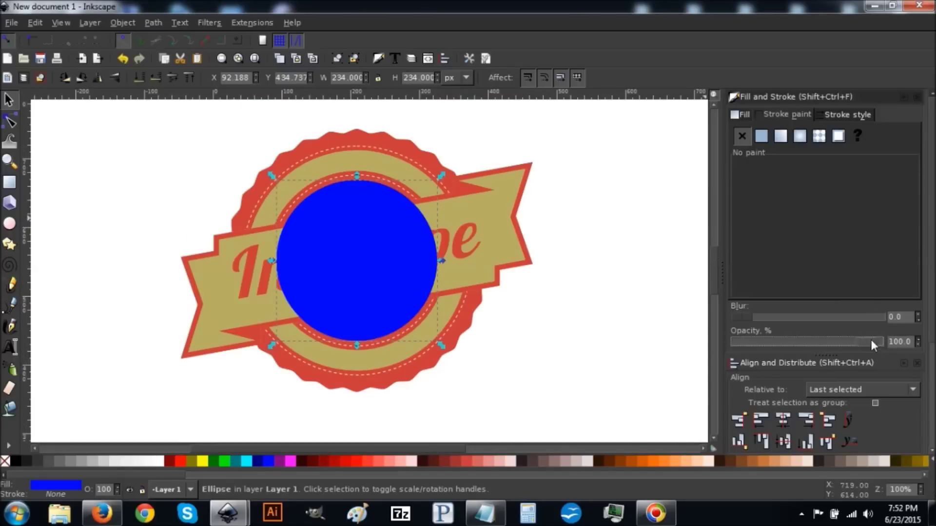
pyautogui.click(821, 341)
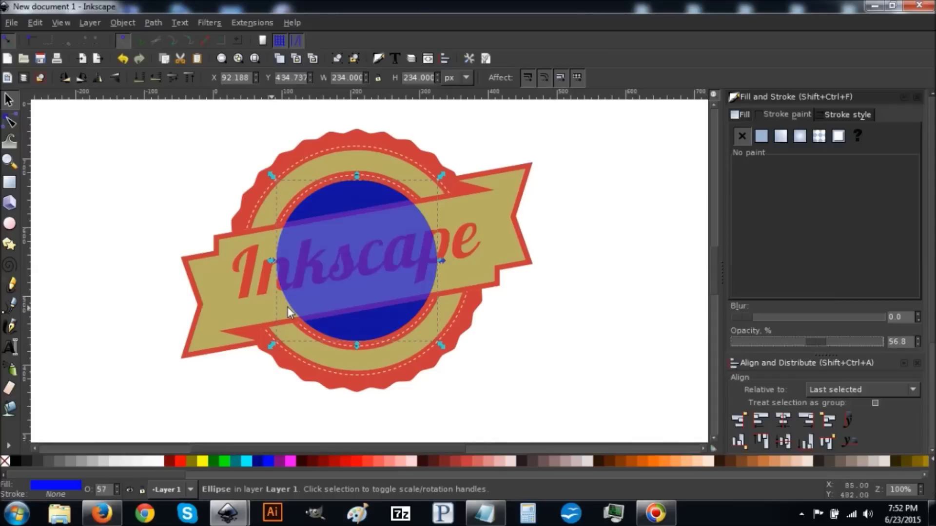
# - Scale the blue circle proportionally about its centre to 216 px in diameter and clear the selection
pyautogui.scroll(-3, 603, 271)
pyautogui.scroll(1, 603, 271)
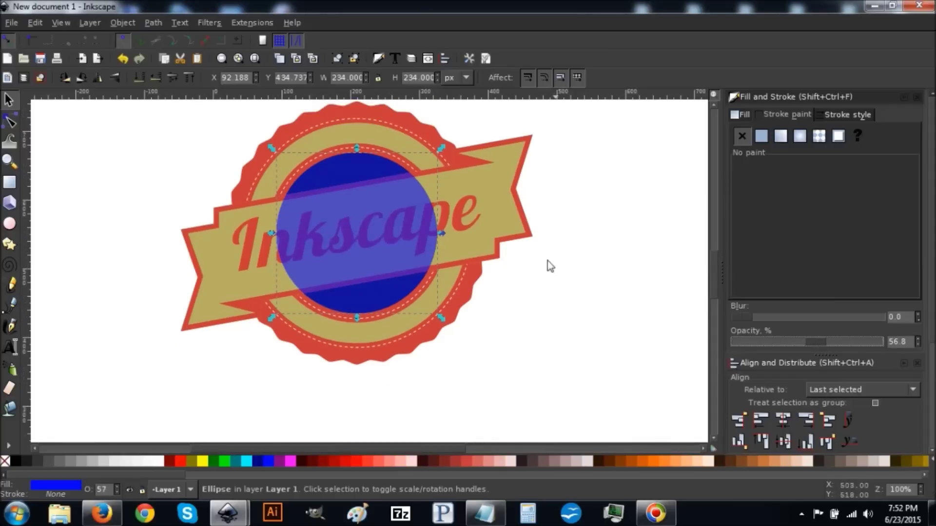
pyautogui.moveTo(441, 317); pyautogui.dragTo(435, 313)
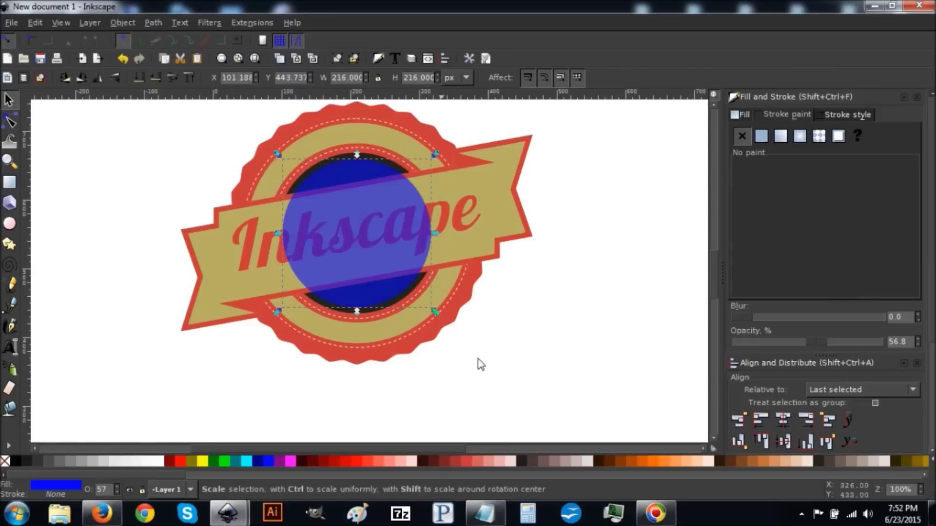
pyautogui.click(601, 314)
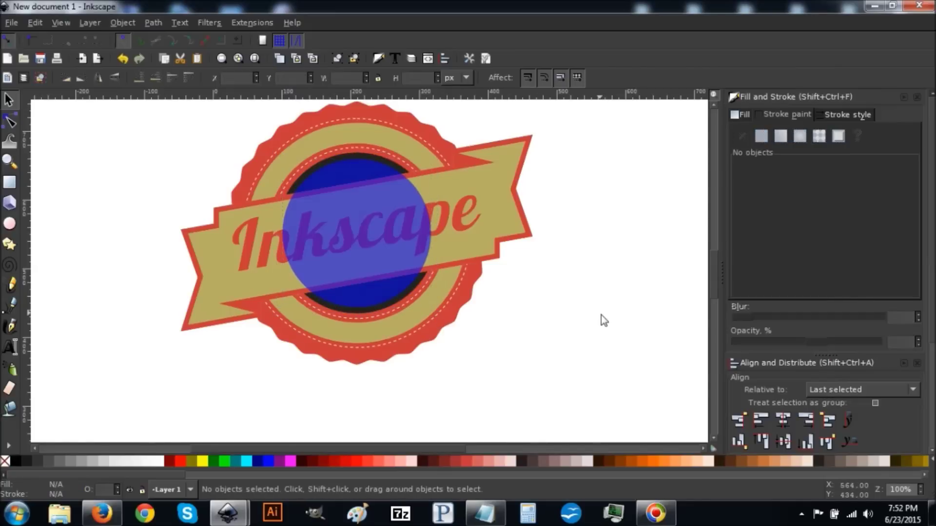
# - Move the translucent blue circle off the badge into the empty canvas area below it
pyautogui.scroll(-3, 601, 315)
pyautogui.moveTo(353, 145); pyautogui.dragTo(340, 387)
pyautogui.scroll(-5, 547, 268)
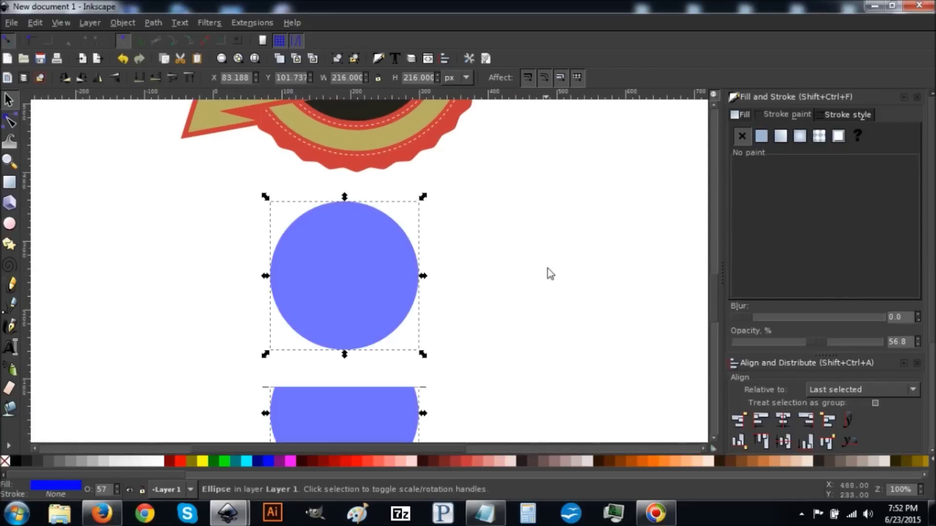
pyautogui.moveTo(312, 259); pyautogui.dragTo(316, 277)
pyautogui.scroll(-4, 472, 279)
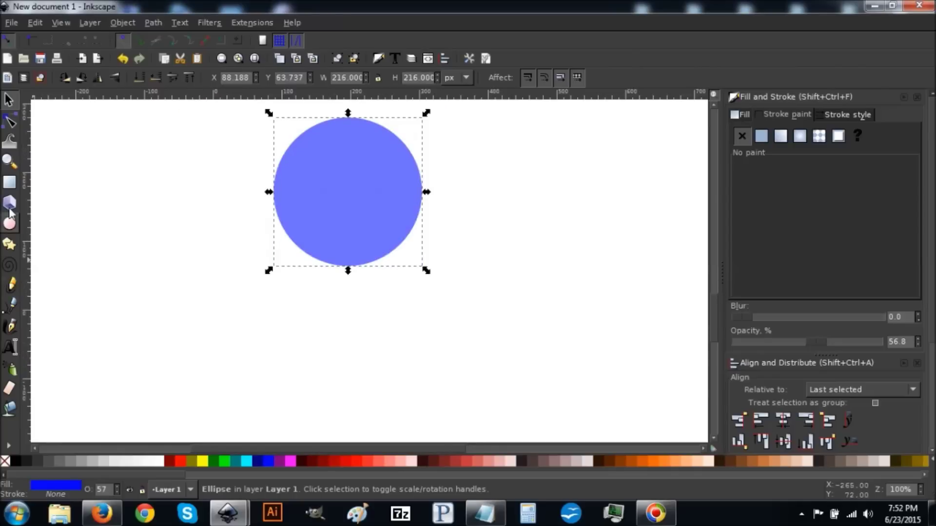
# - Draw a tall, narrow rectangle about 20 × 334 px over the blue circle's left edge and fill it red
pyautogui.click(9, 182)
pyautogui.scroll(4, 246, 217)
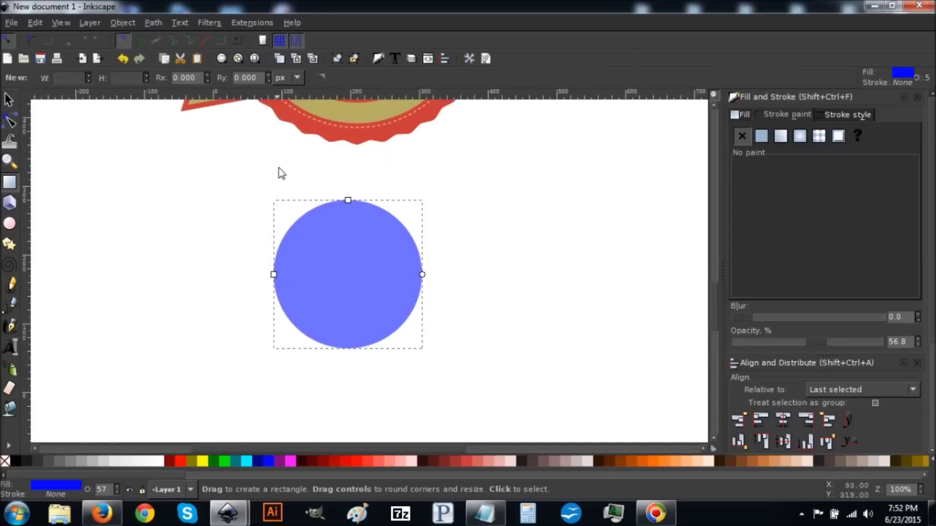
pyautogui.moveTo(273, 167); pyautogui.dragTo(273, 211)
pyautogui.moveTo(286, 285); pyautogui.dragTo(287, 382)
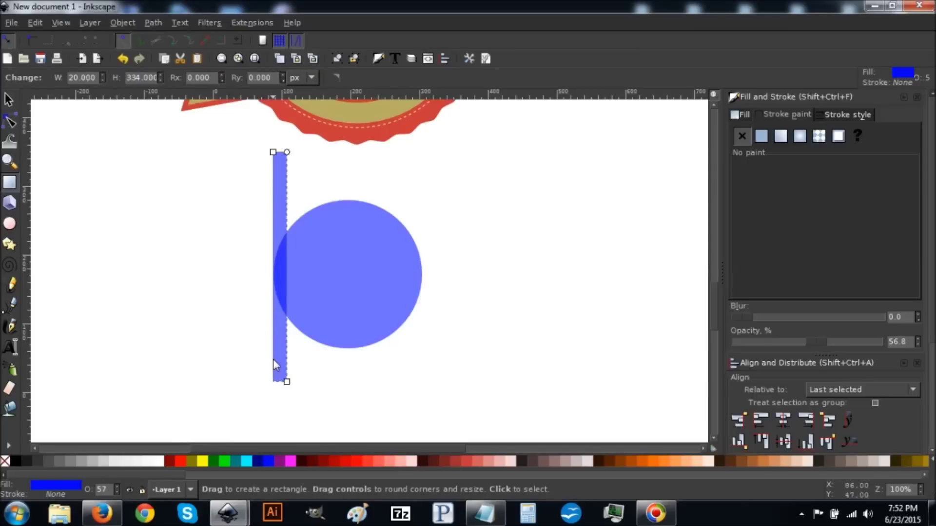
pyautogui.click(181, 461)
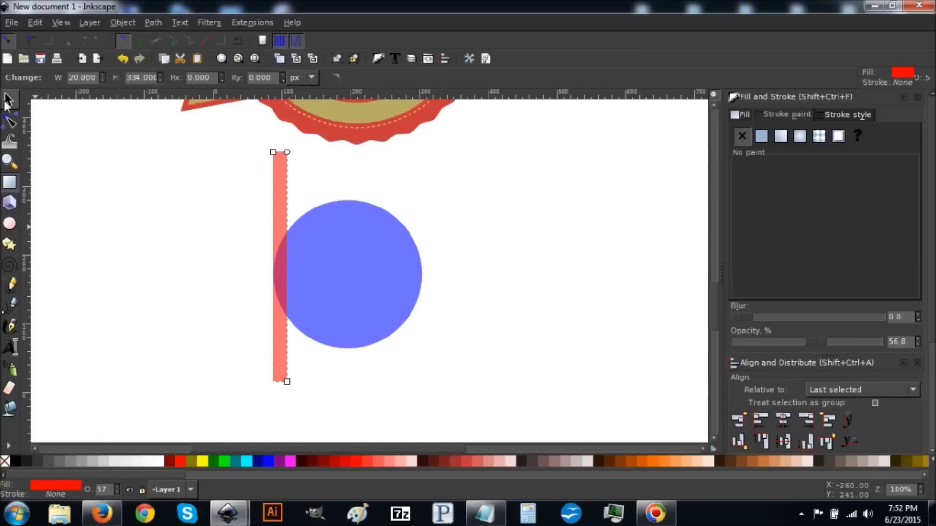
# - Align the red strip to the blue circle's left edge, centre it on the circle's horizontal axis, and clear the selection
pyautogui.click(8, 100)
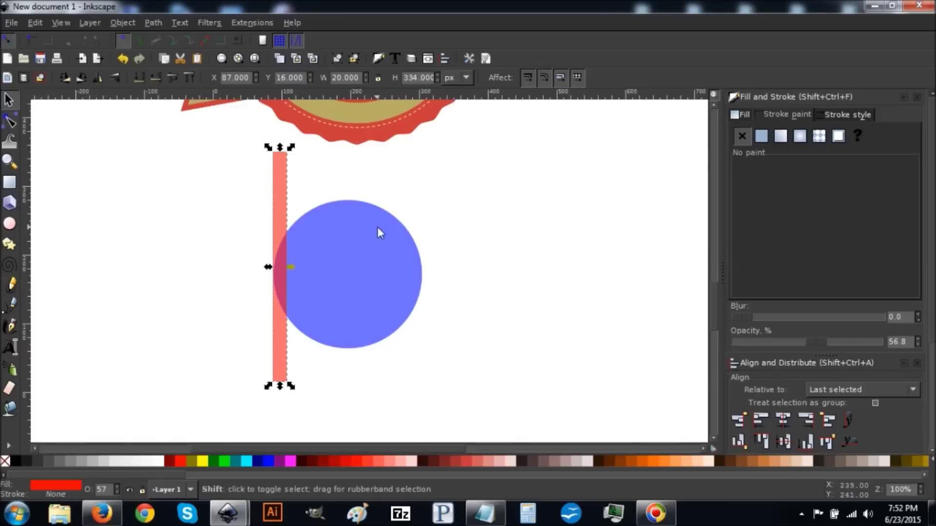
pyautogui.keyDown('shift'); pyautogui.click(371, 254); pyautogui.keyUp('shift')
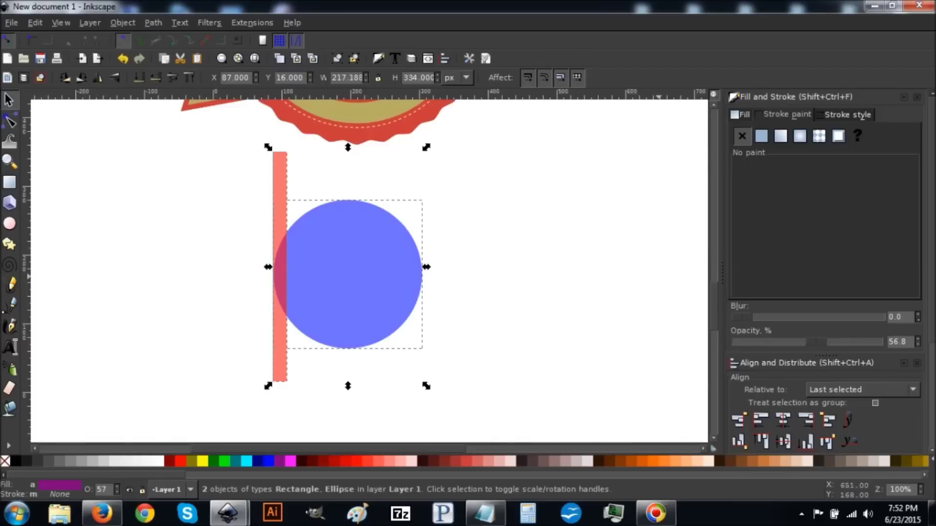
pyautogui.scroll(-3, 932, 190)
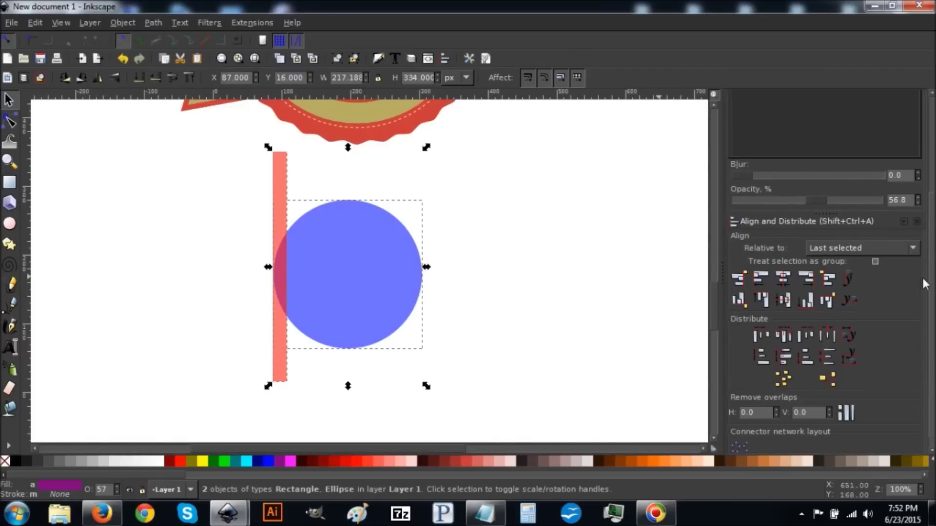
pyautogui.click(759, 280)
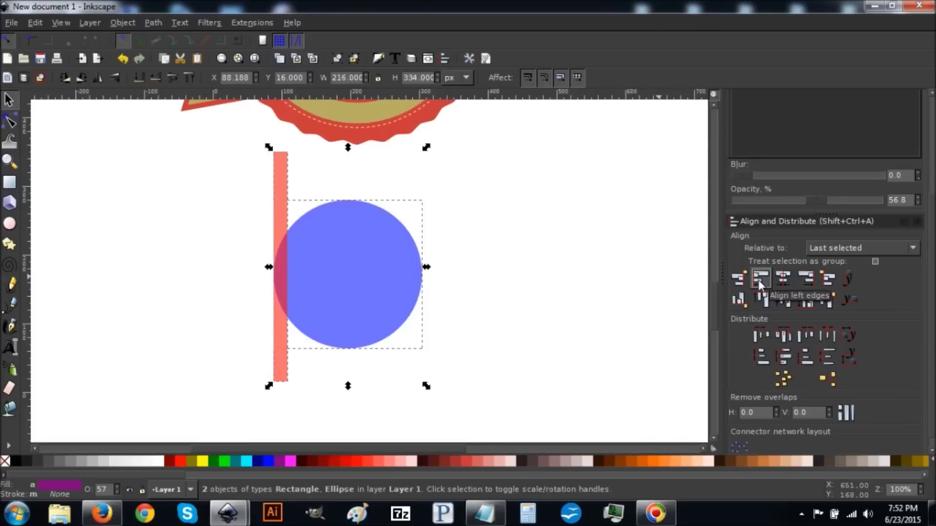
pyautogui.click(782, 301)
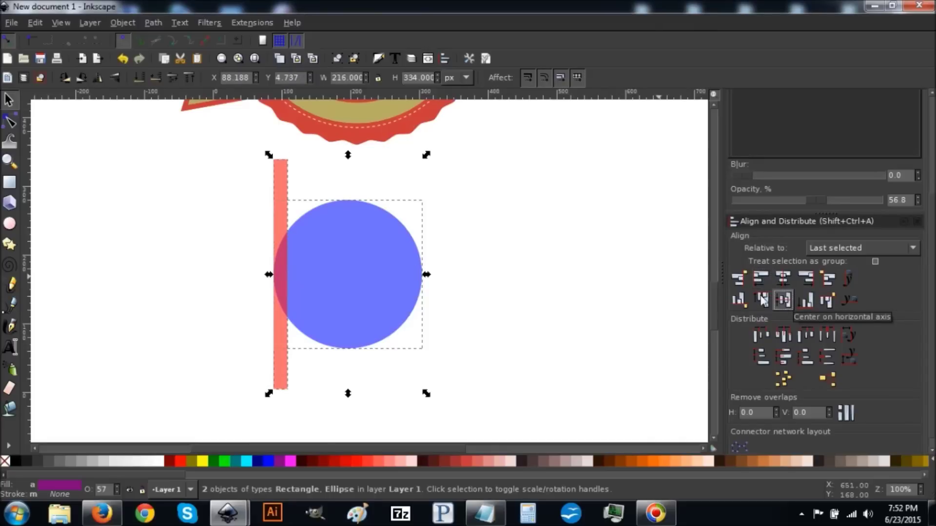
pyautogui.click(84, 184)
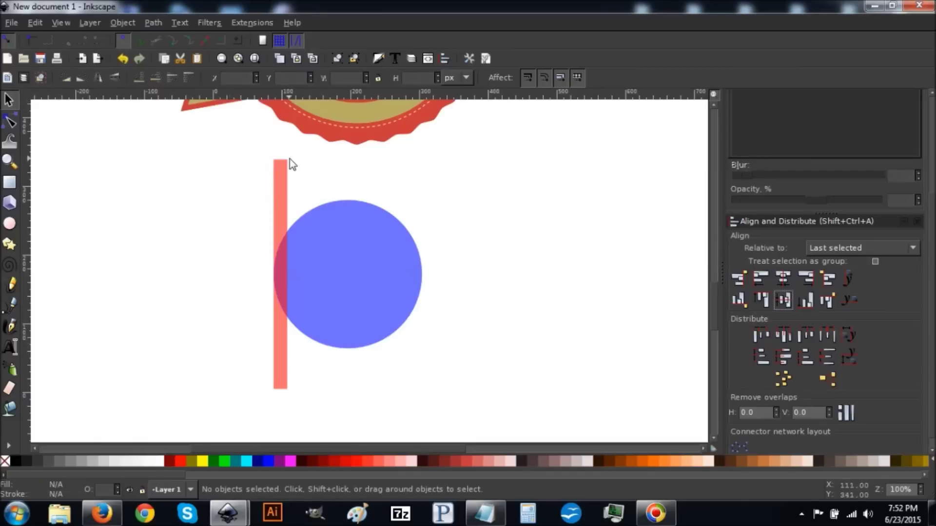
# - Duplicate the red strip, align the copy to the blue circle's right edge, and clear the selection
pyautogui.click(288, 173)
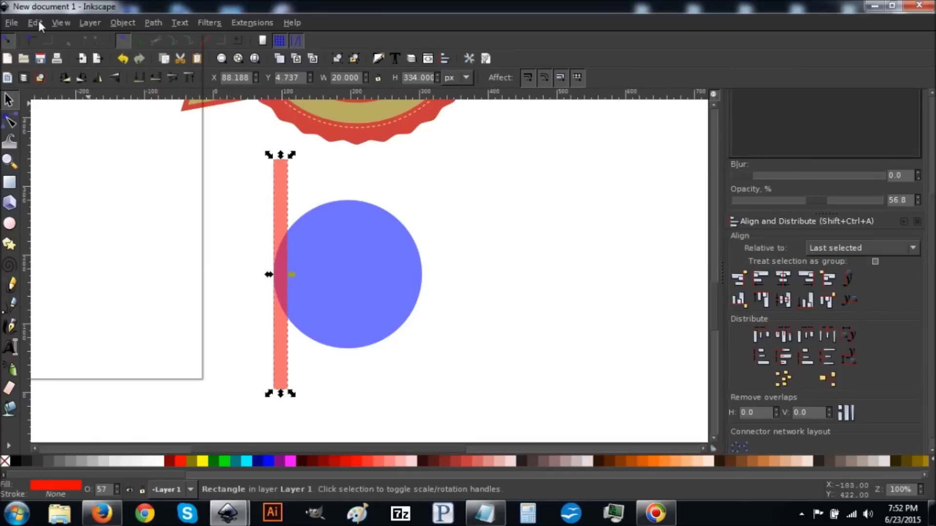
pyautogui.click(38, 21)
pyautogui.click(77, 203)
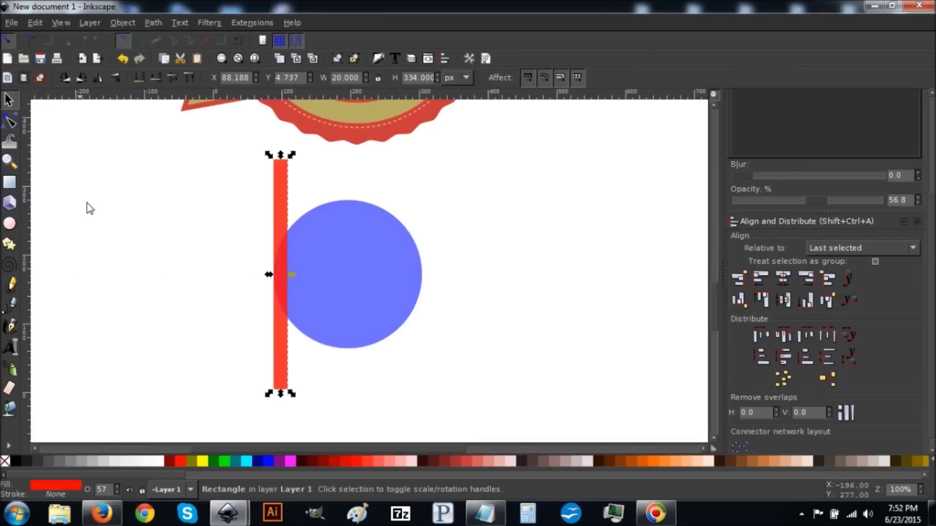
pyautogui.keyDown('shift'); pyautogui.click(376, 242); pyautogui.keyUp('shift')
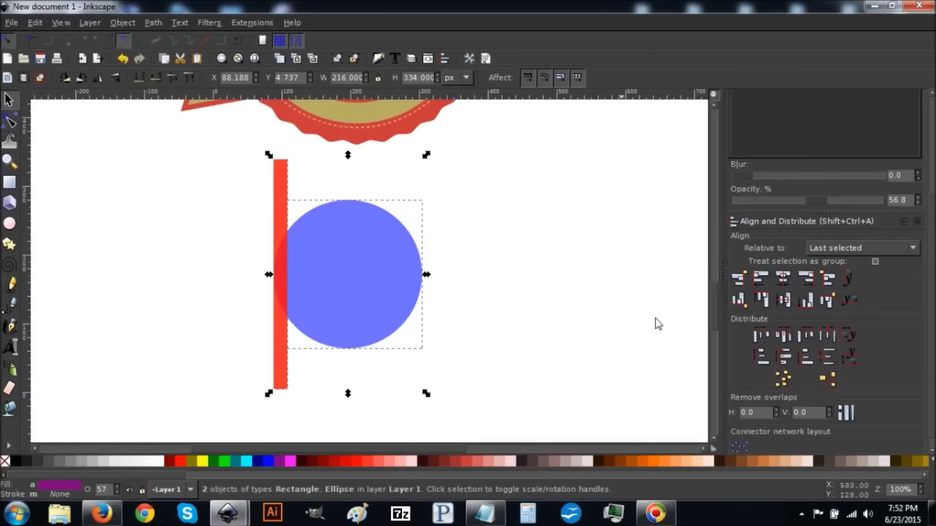
pyautogui.click(807, 278)
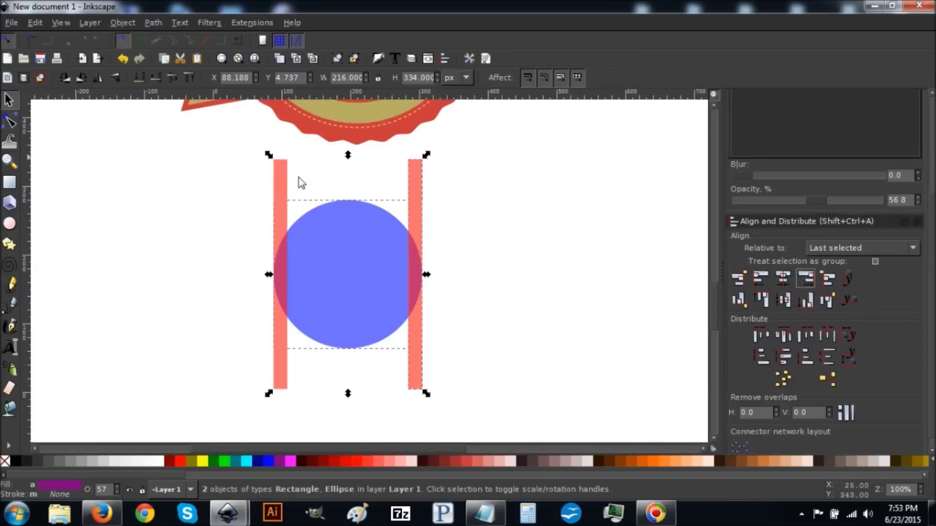
pyautogui.click(48, 75)
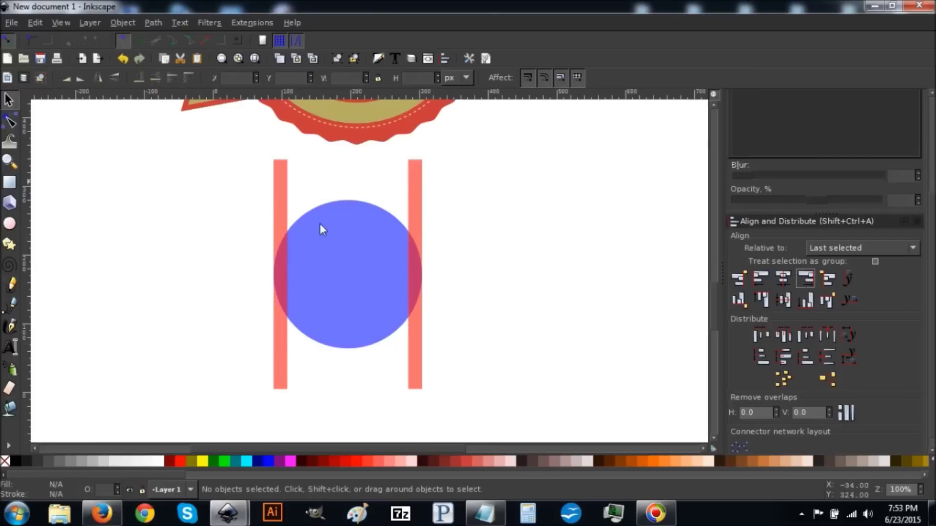
# - Duplicate the right-hand strip and stamp copies horizontally across the circle, leaving five roughly spaced strips between the two outer ones
pyautogui.click(414, 181)
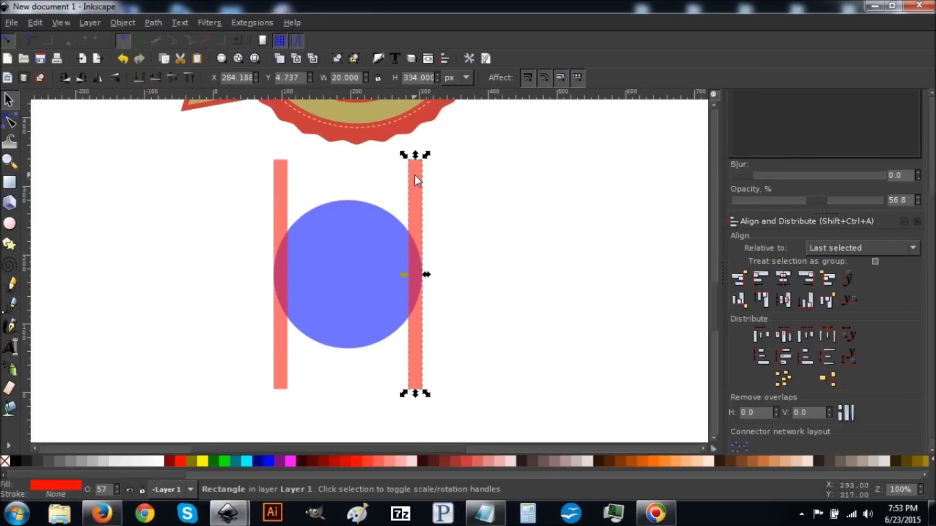
pyautogui.click(66, 23)
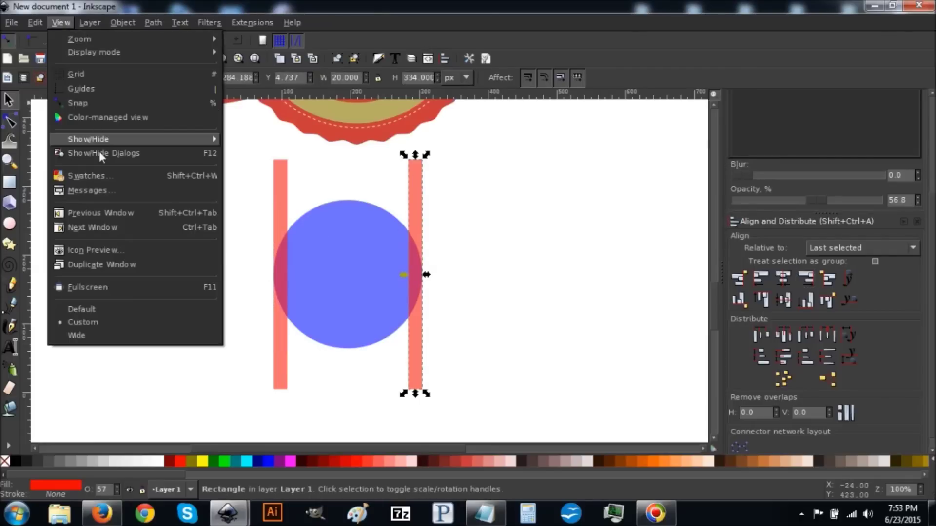
pyautogui.moveTo(30, 25)
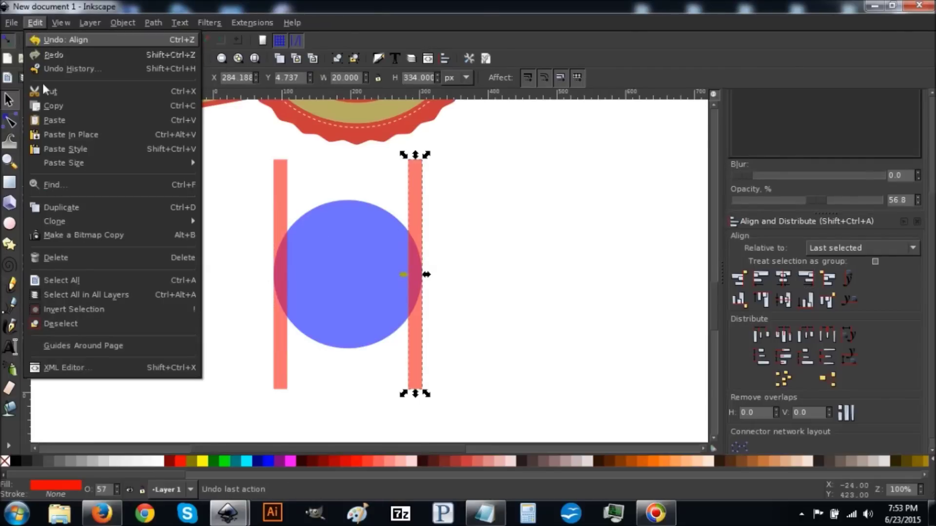
pyautogui.click(56, 201)
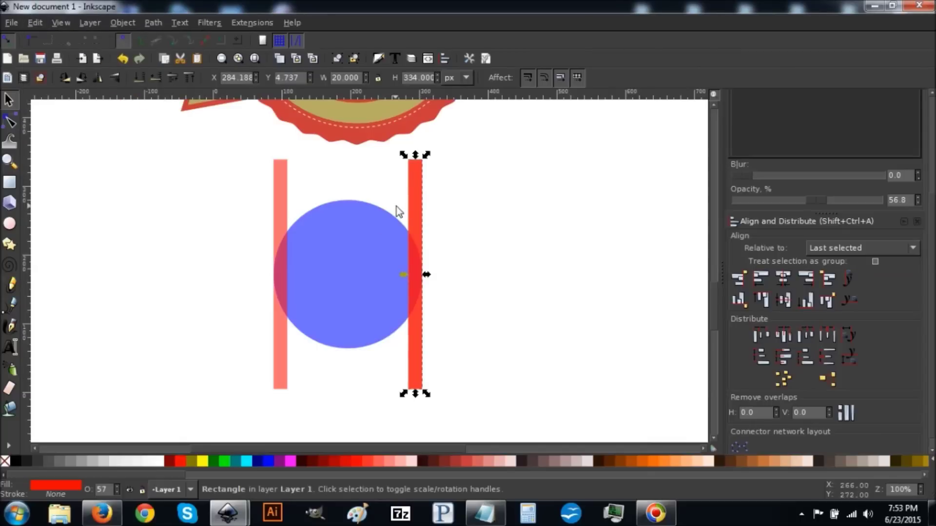
pyautogui.press('ctrl')
pyautogui.moveTo(420, 193); pyautogui.dragTo(305, 204)
pyautogui.press('space')
pyautogui.press('space')
pyautogui.press('space')
pyautogui.press('space')
pyautogui.click(529, 294)
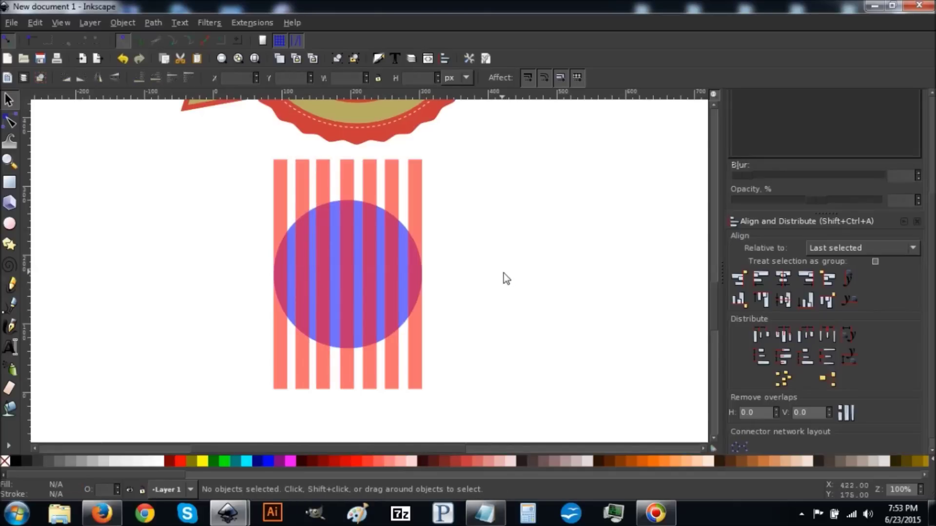
pyautogui.scroll(-1, 504, 274)
pyautogui.moveTo(387, 205); pyautogui.dragTo(410, 214)
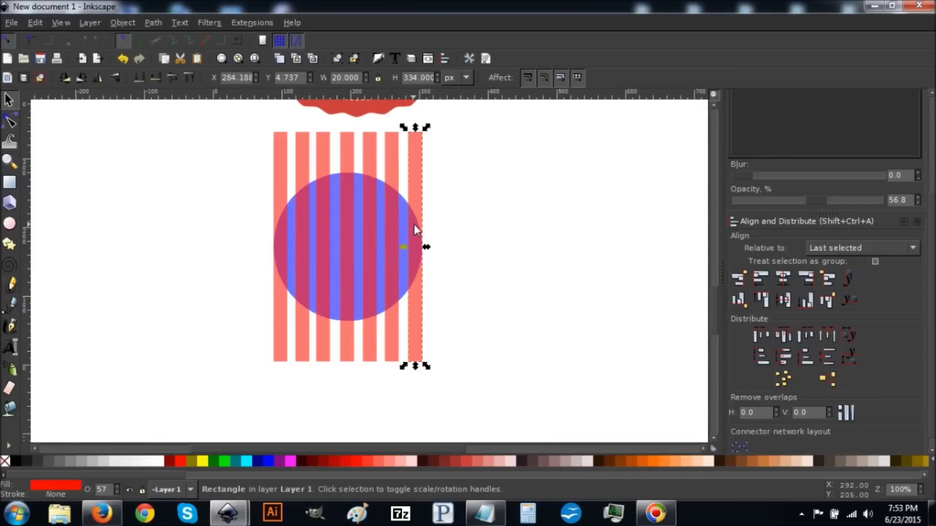
pyautogui.click(275, 246)
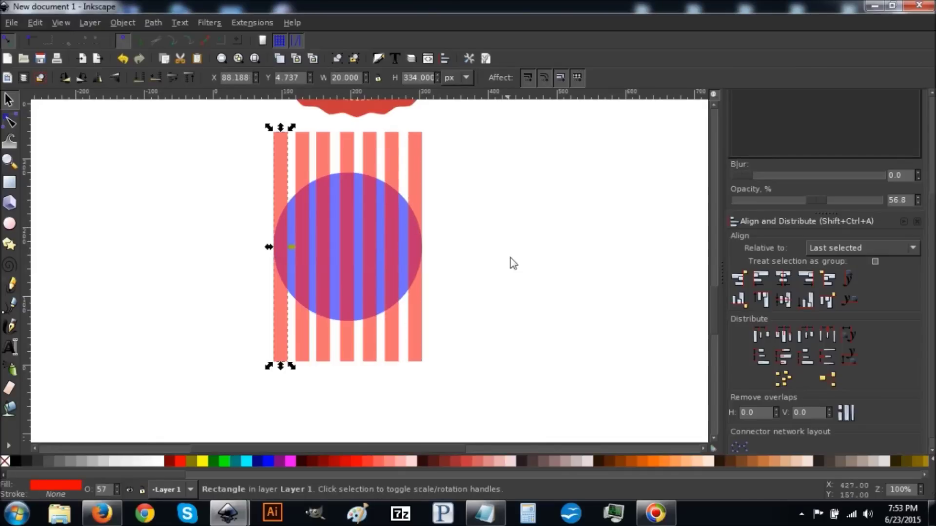
pyautogui.click(513, 264)
pyautogui.click(412, 234)
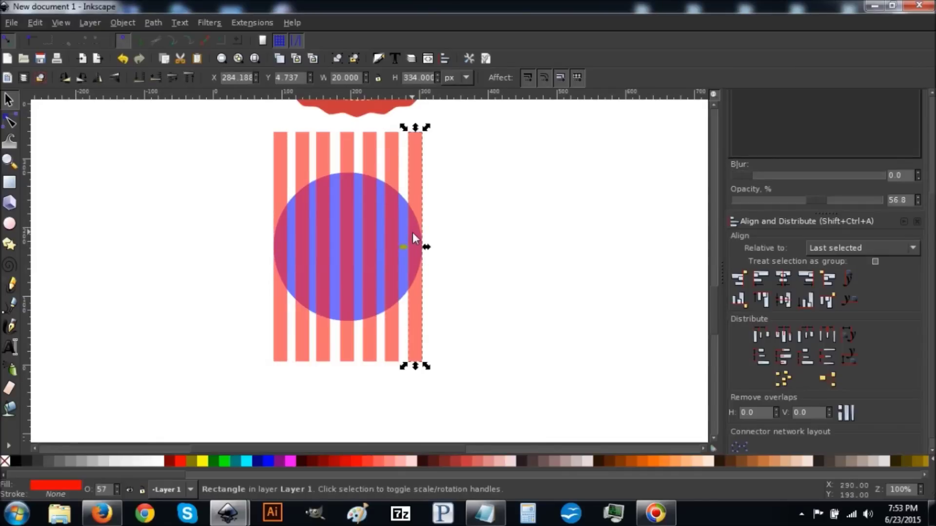
# - Select the blue circle beneath the strips, raise it to the top, and move it clear to the right of the strips
pyautogui.moveTo(409, 221); pyautogui.dragTo(311, 215)
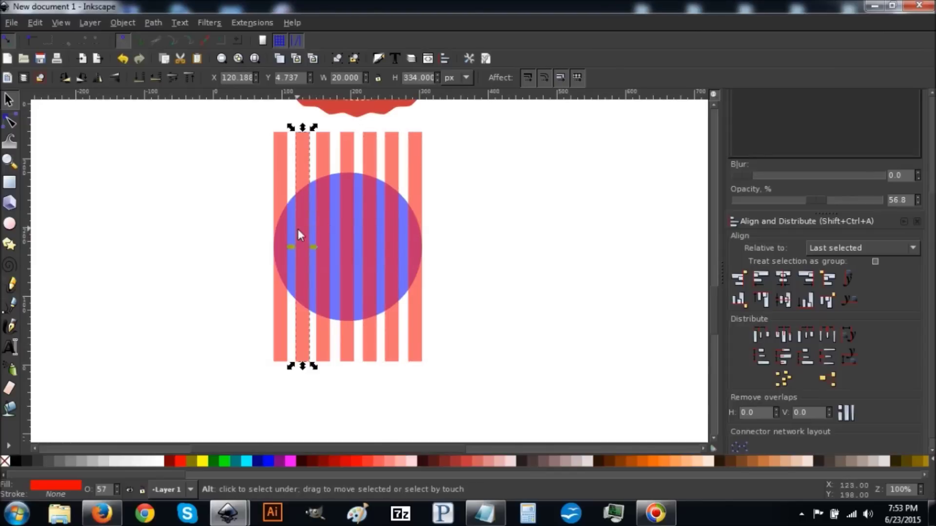
pyautogui.click(300, 221)
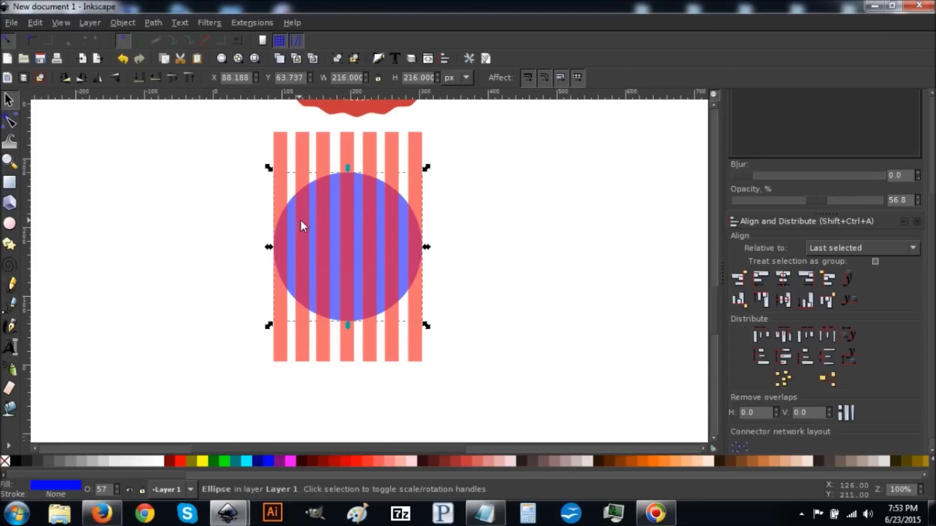
pyautogui.click(186, 81)
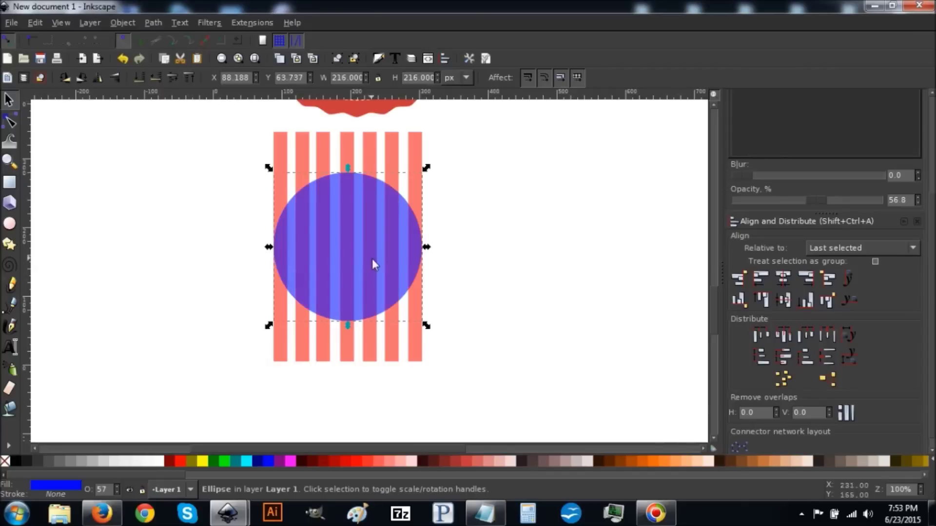
pyautogui.moveTo(302, 229); pyautogui.dragTo(574, 221)
pyautogui.click(468, 347)
# - Distribute the seven red strips with equal horizontal gaps and union them into a single path
pyautogui.moveTo(464, 386); pyautogui.dragTo(408, 206)
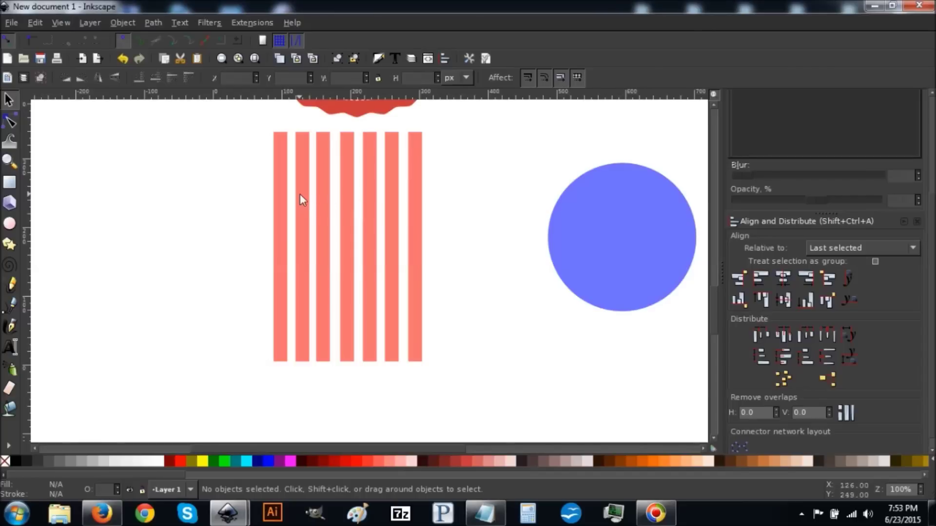
pyautogui.moveTo(480, 395); pyautogui.dragTo(230, 122)
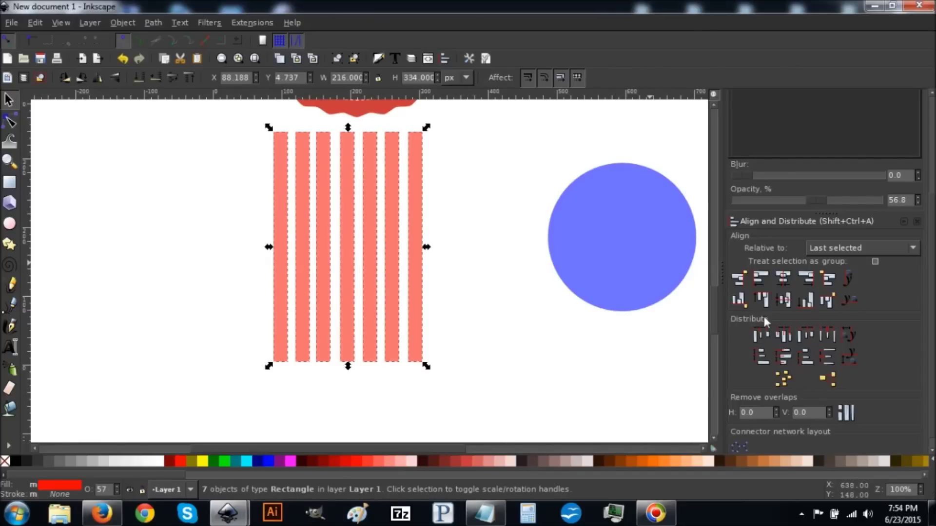
pyautogui.click(828, 334)
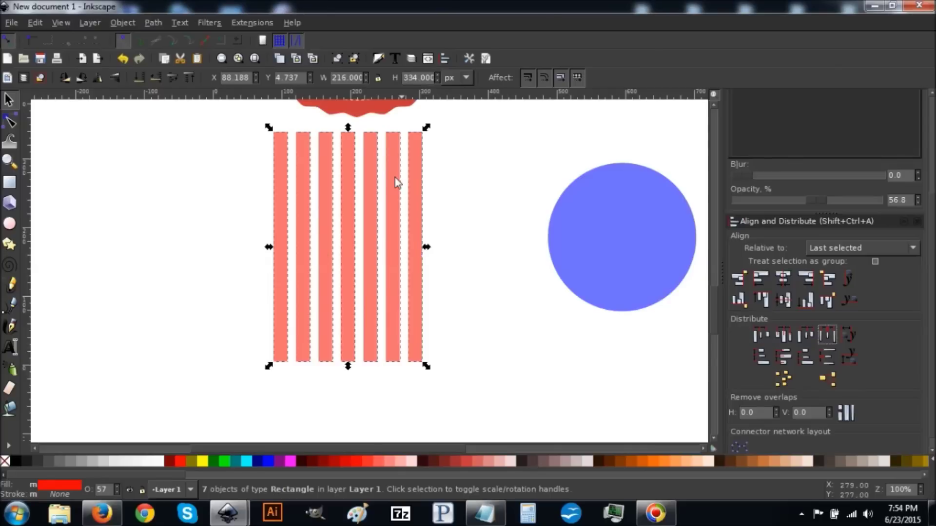
pyautogui.click(146, 21)
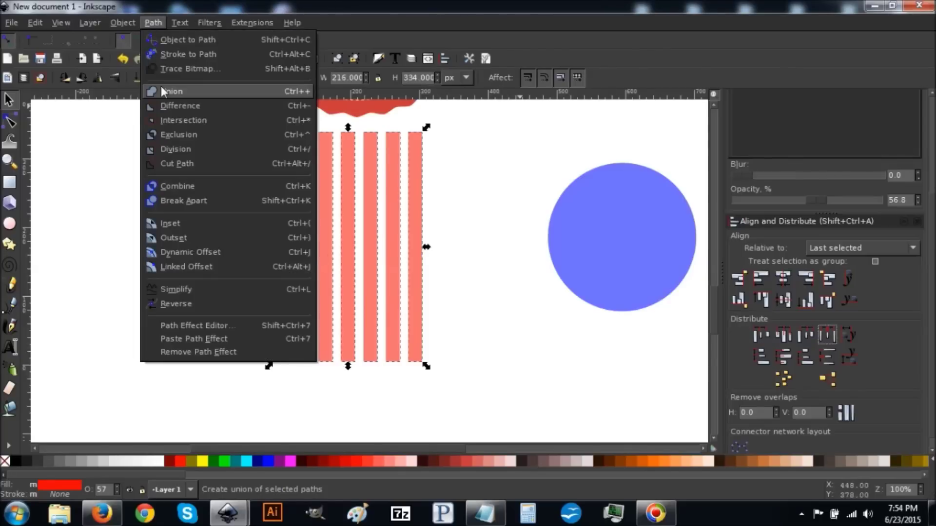
pyautogui.click(161, 91)
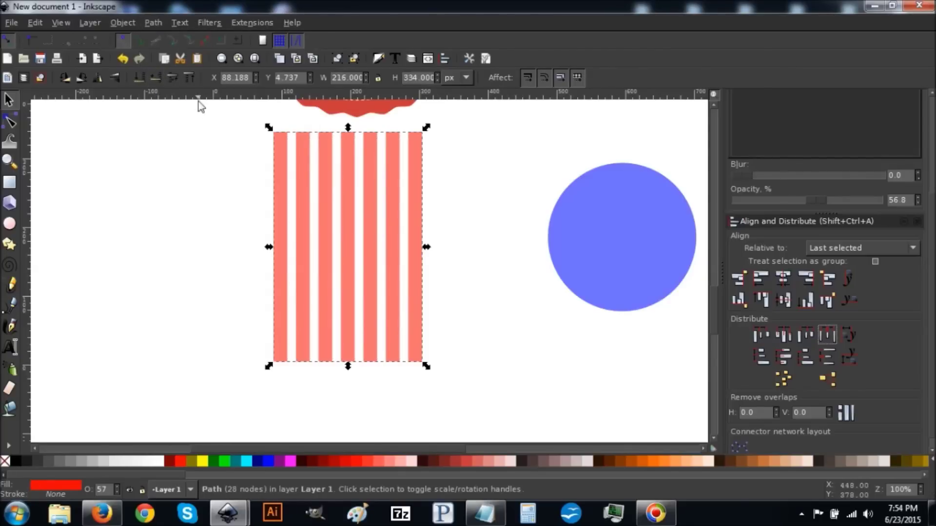
# - Centre the strips on the blue circle along both axes and intersect the two into a striped circle
pyautogui.keyDown('shift'); pyautogui.click(632, 223); pyautogui.keyUp('shift')
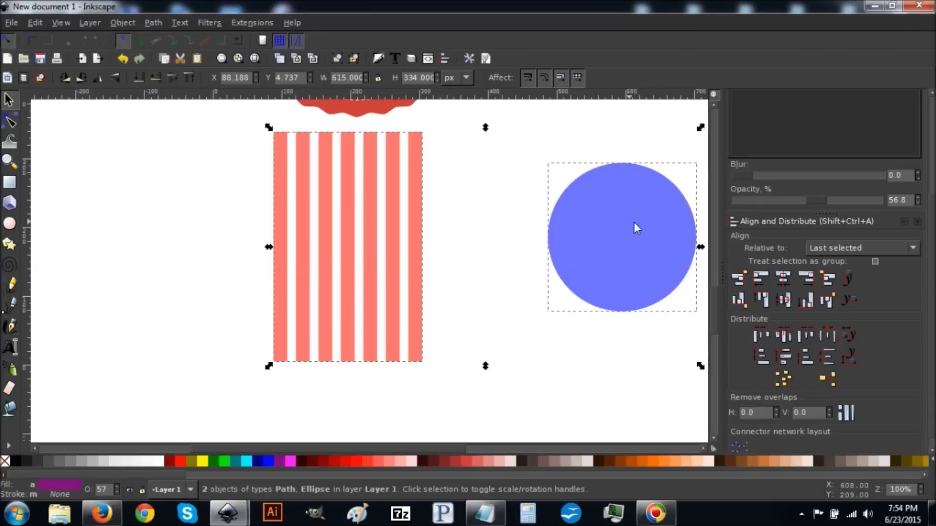
pyautogui.click(790, 278)
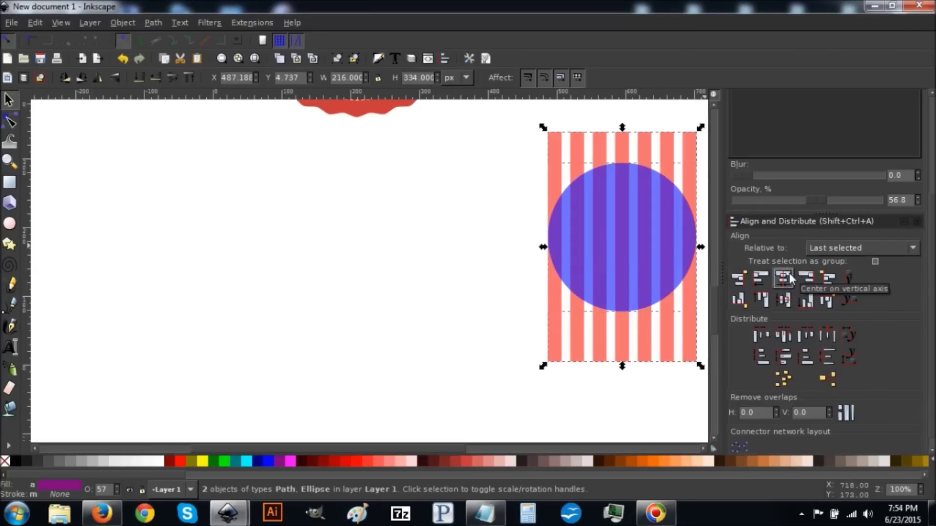
pyautogui.click(785, 301)
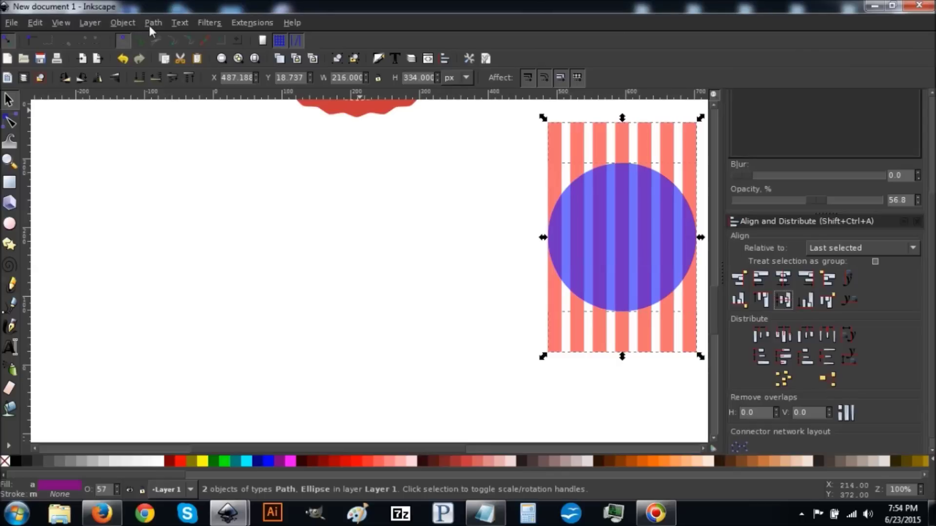
pyautogui.click(152, 24)
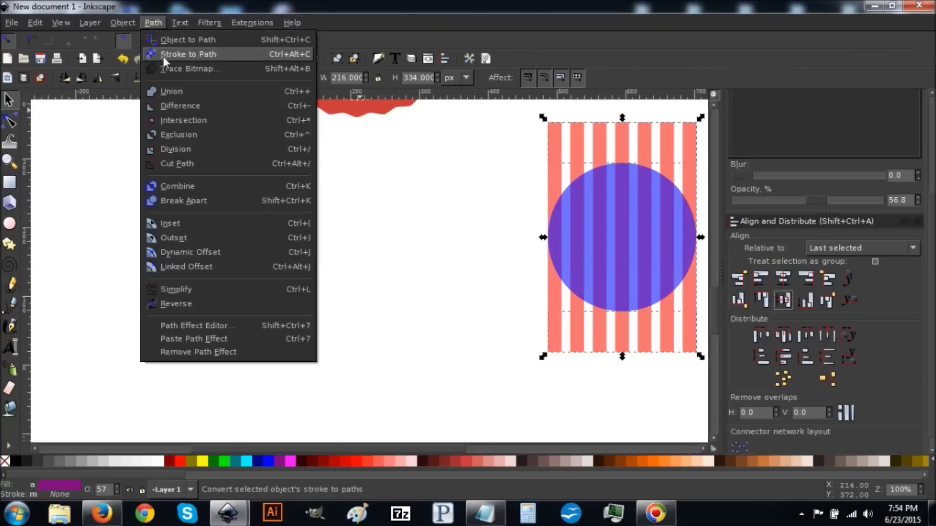
pyautogui.click(180, 121)
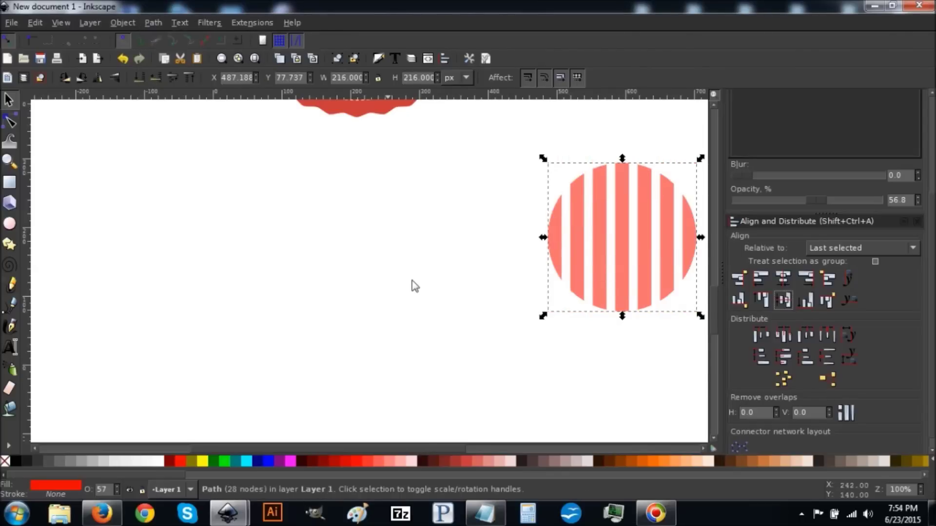
# - Centre the striped circle on the badge's dark inner circle along both axes and clear the selection
pyautogui.scroll(7, 454, 274)
pyautogui.scroll(-1, 456, 271)
pyautogui.scroll(6, 461, 267)
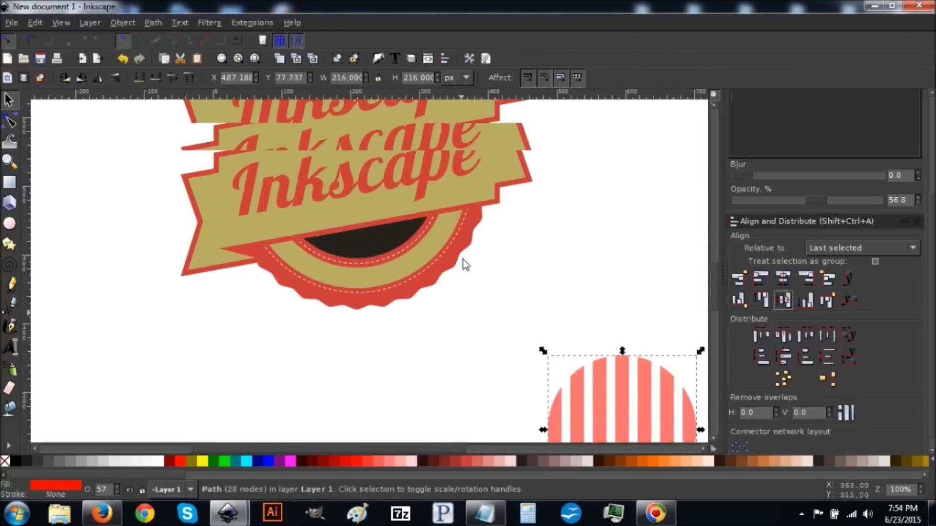
pyautogui.keyDown('shift'); pyautogui.click(353, 128); pyautogui.keyUp('shift')
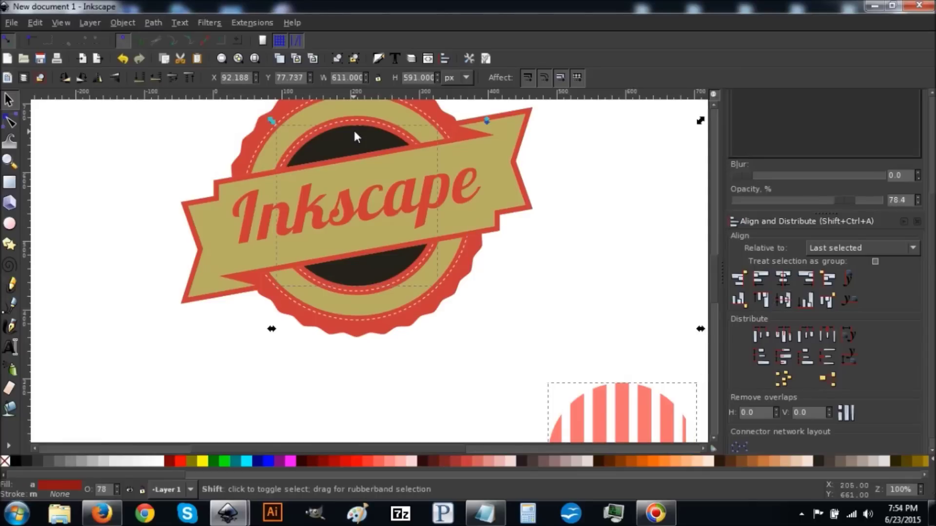
pyautogui.click(779, 279)
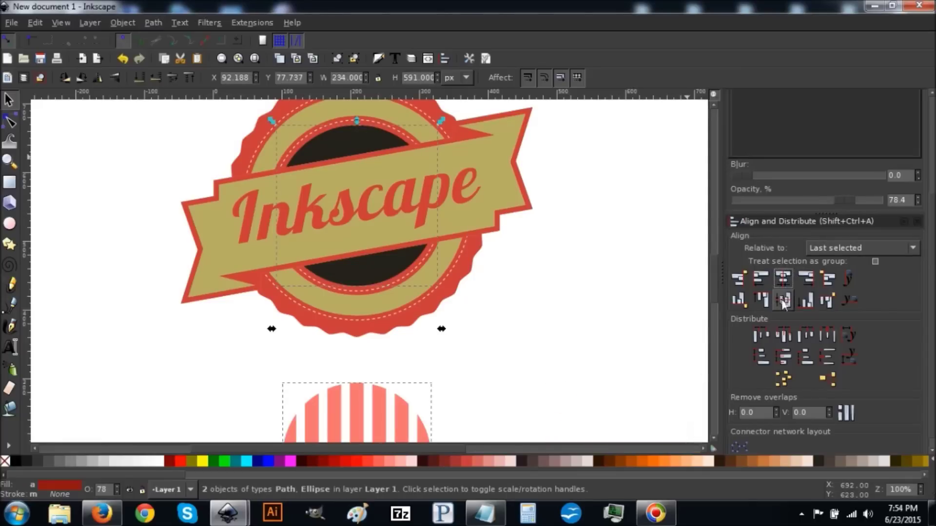
pyautogui.click(781, 300)
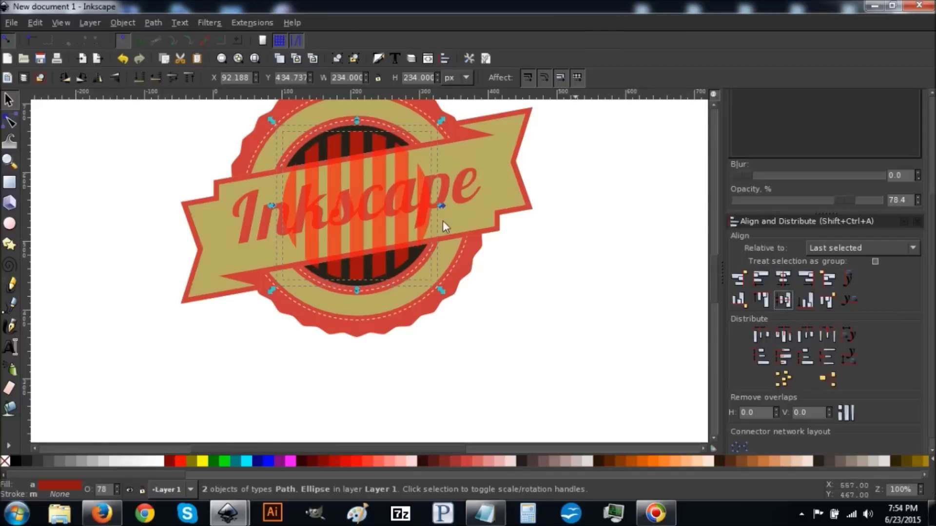
pyautogui.click(36, 79)
# - Fill the striped circle with white and lower it behind the ribbon
pyautogui.scroll(4, 570, 201)
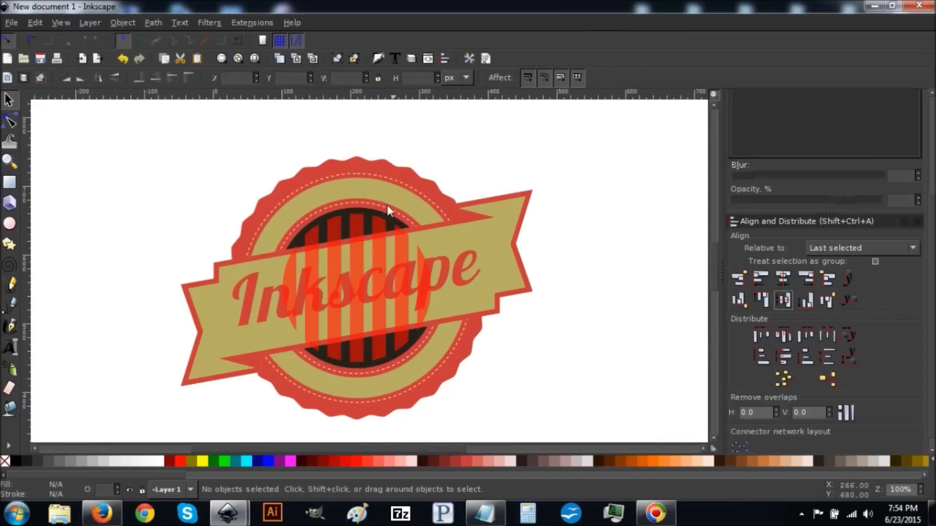
pyautogui.click(367, 214)
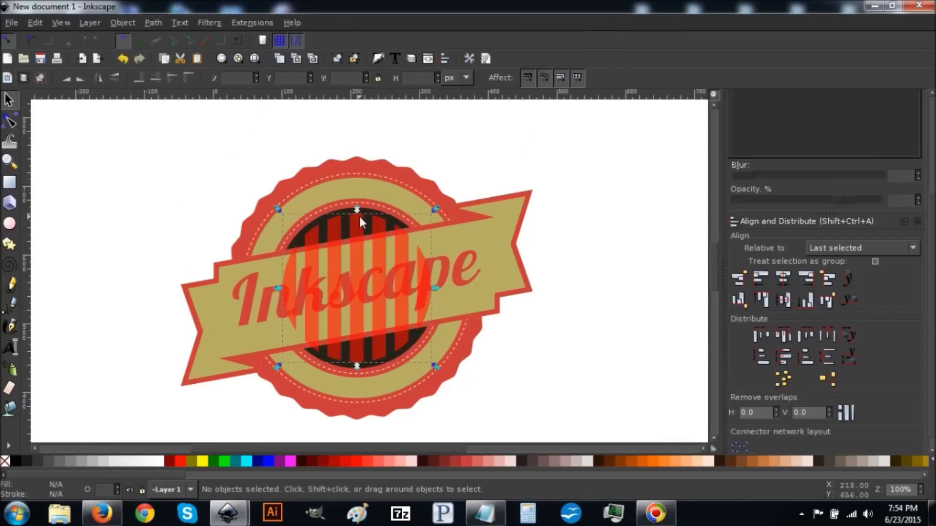
pyautogui.click(161, 461)
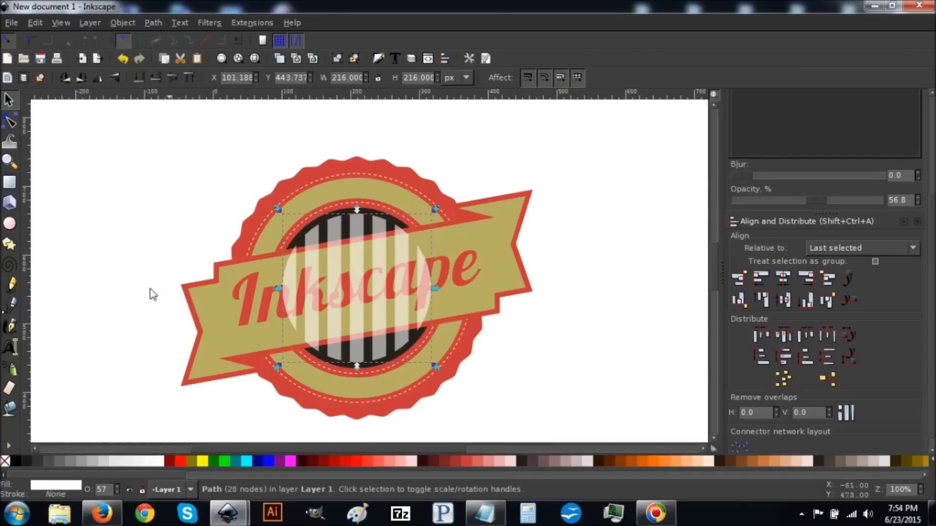
pyautogui.click(156, 77)
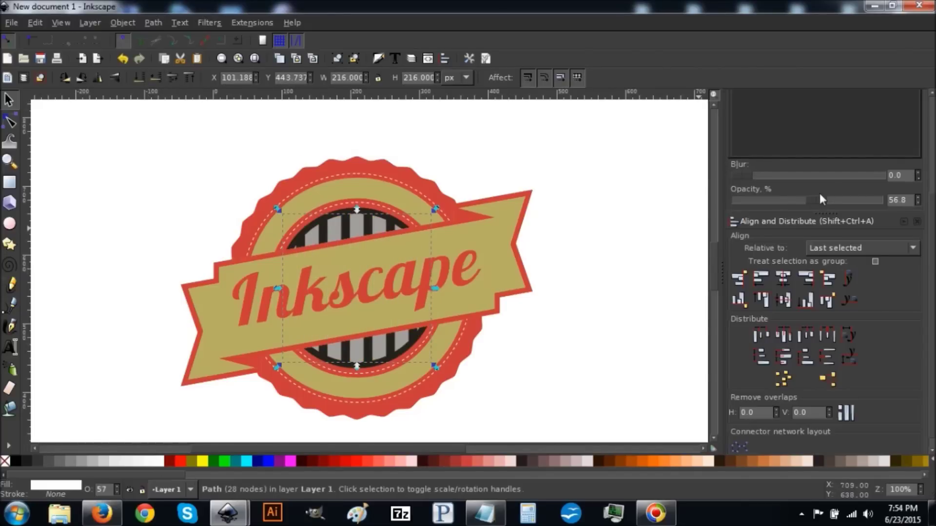
# - Reduce the white stripes' opacity to 8.9% and clear the selection
pyautogui.moveTo(819, 200); pyautogui.dragTo(766, 198)
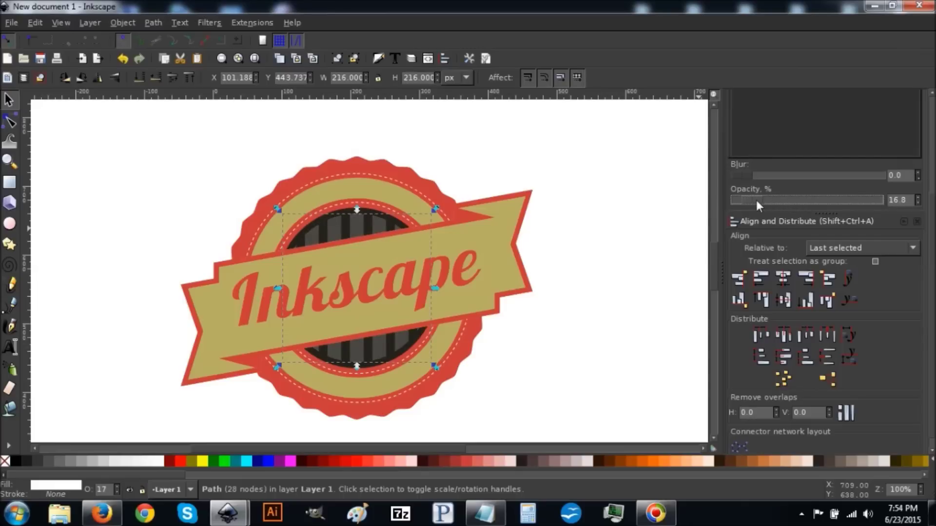
pyautogui.moveTo(756, 200); pyautogui.dragTo(758, 202)
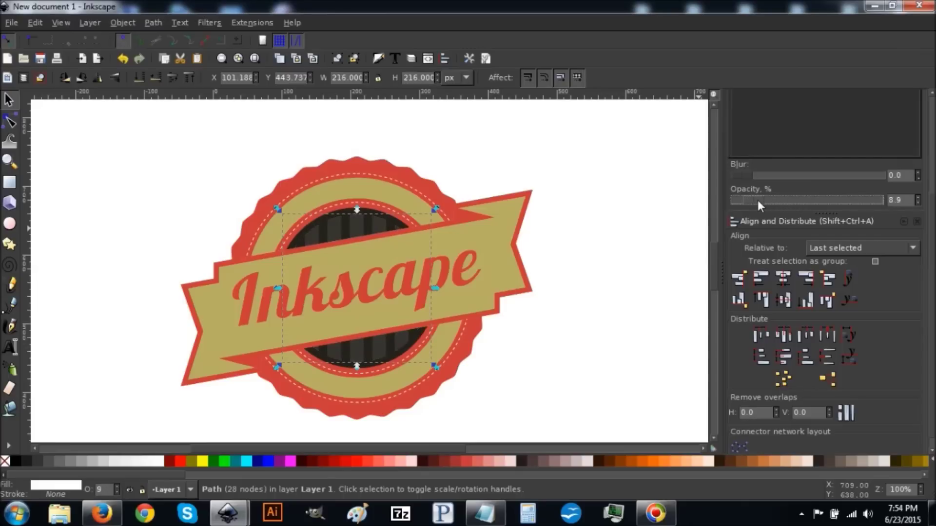
pyautogui.click(634, 225)
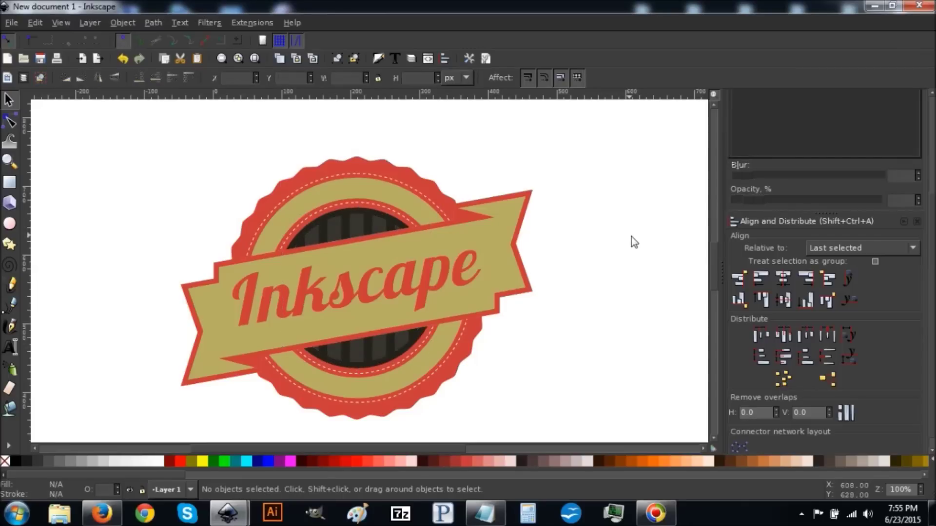
# - Ungroup the ribbon and its Inkscape lettering, then clear the selection
pyautogui.scroll(-1, 632, 240)
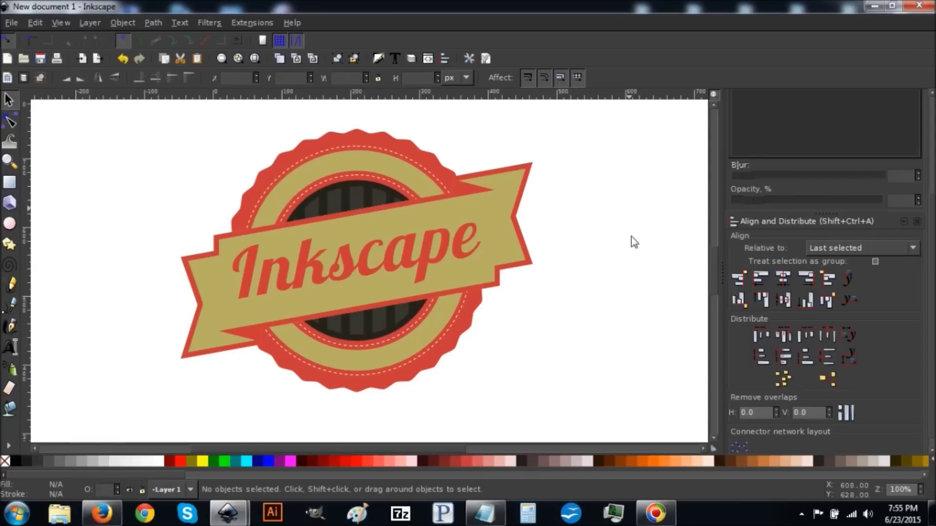
pyautogui.click(385, 245)
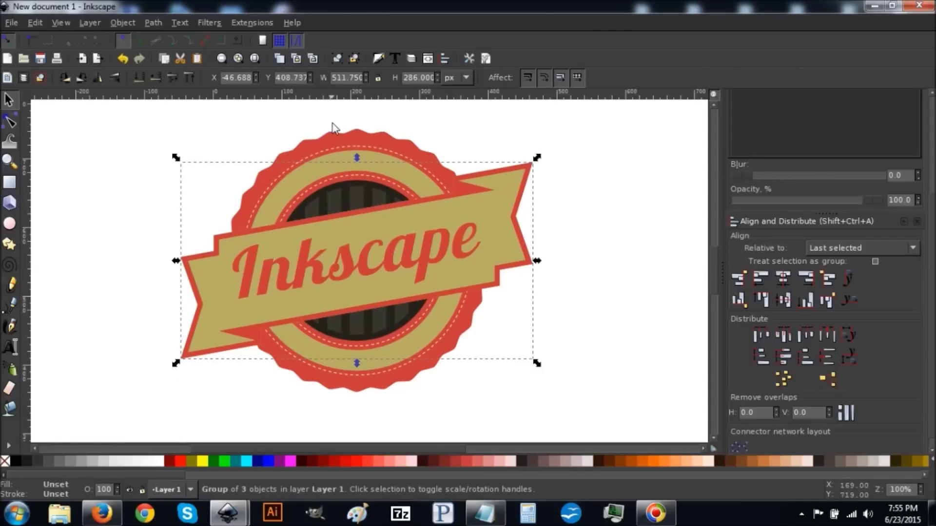
pyautogui.click(355, 59)
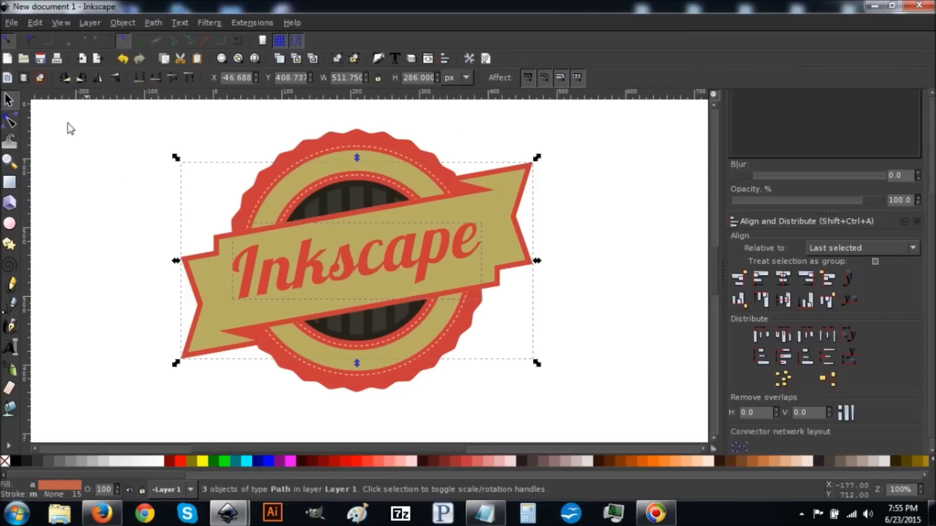
pyautogui.click(40, 78)
# - Duplicate the red Inkscape lettering, fill the copy with white, and lower it behind the red original
pyautogui.click(314, 249)
pyautogui.click(35, 22)
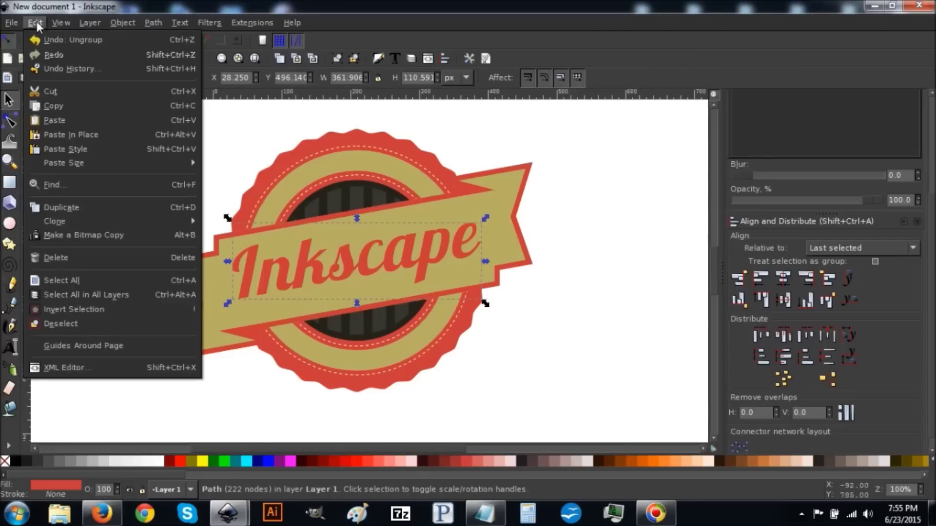
pyautogui.click(57, 205)
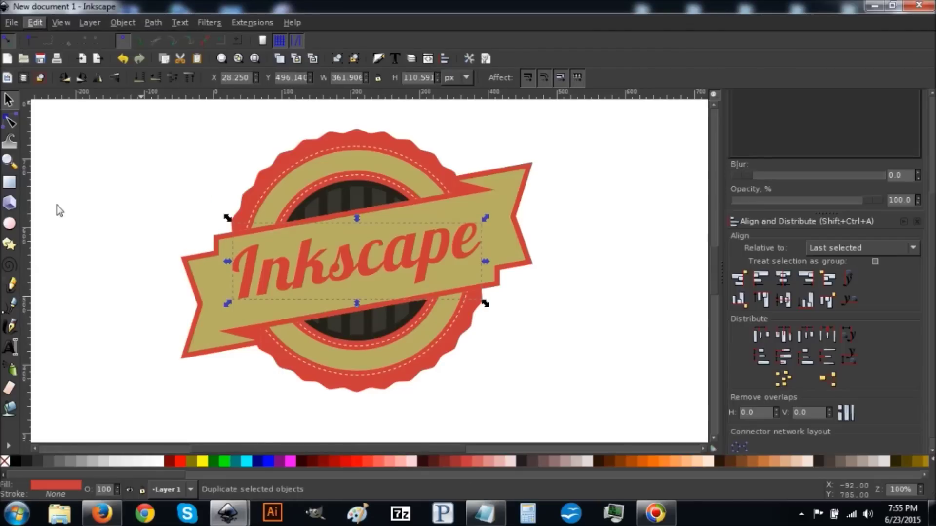
pyautogui.click(161, 461)
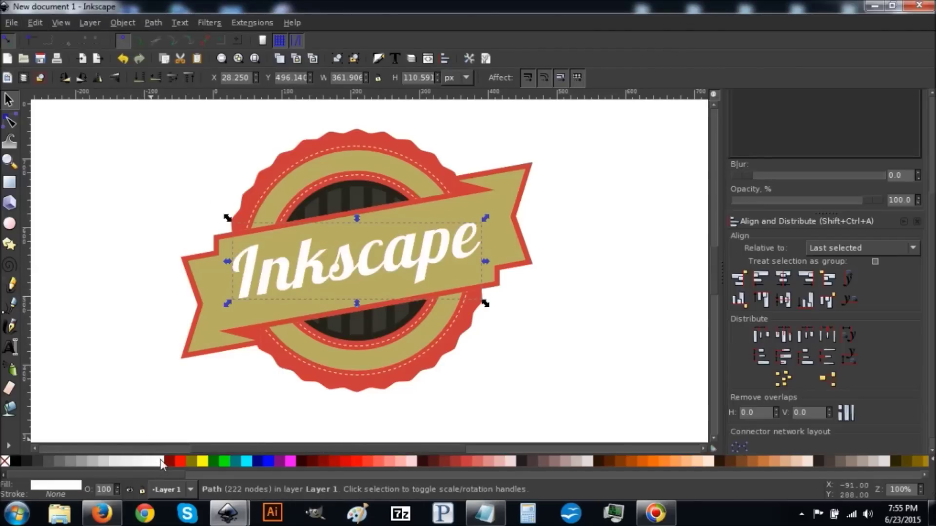
pyautogui.click(155, 77)
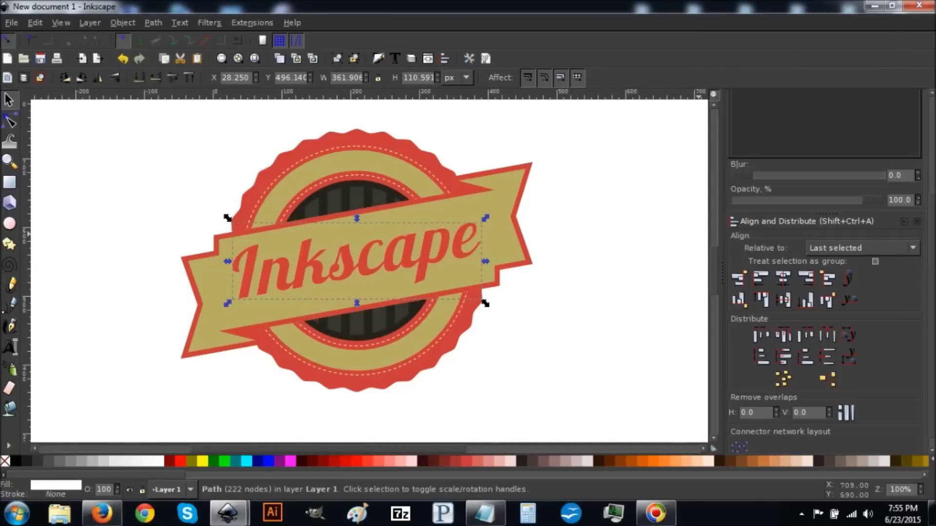
# - Add a flat white stroke 15 px wide to the white copy of the Inkscape lettering
pyautogui.hotkey('shift', 'ctrl', 'f')
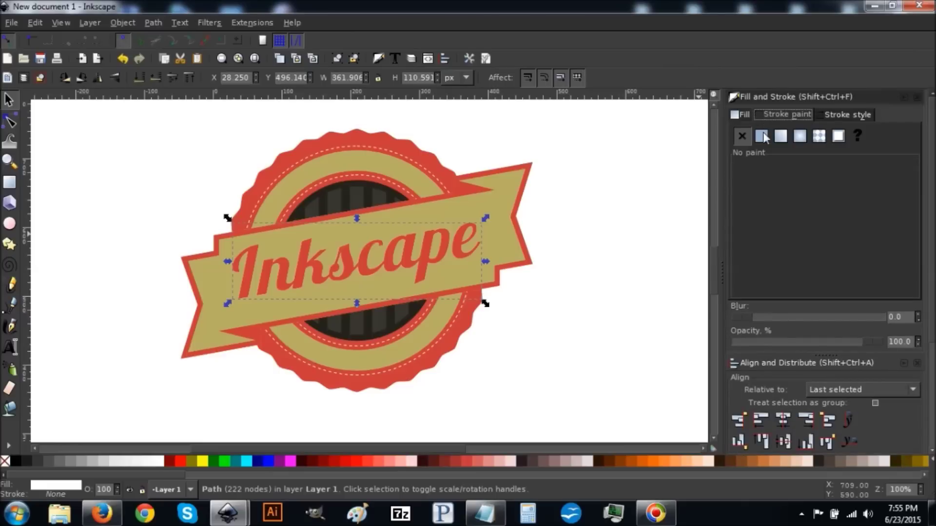
pyautogui.click(762, 139)
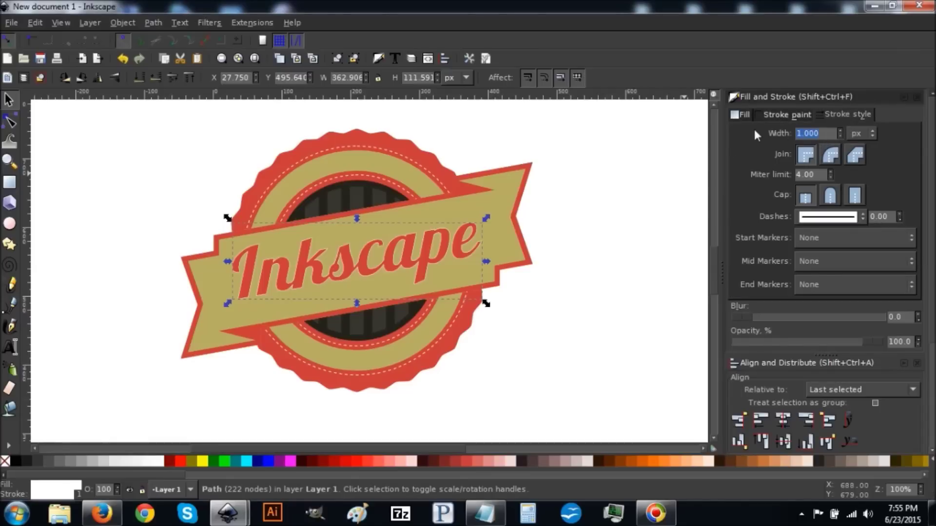
pyautogui.write('15')
pyautogui.press('Return')
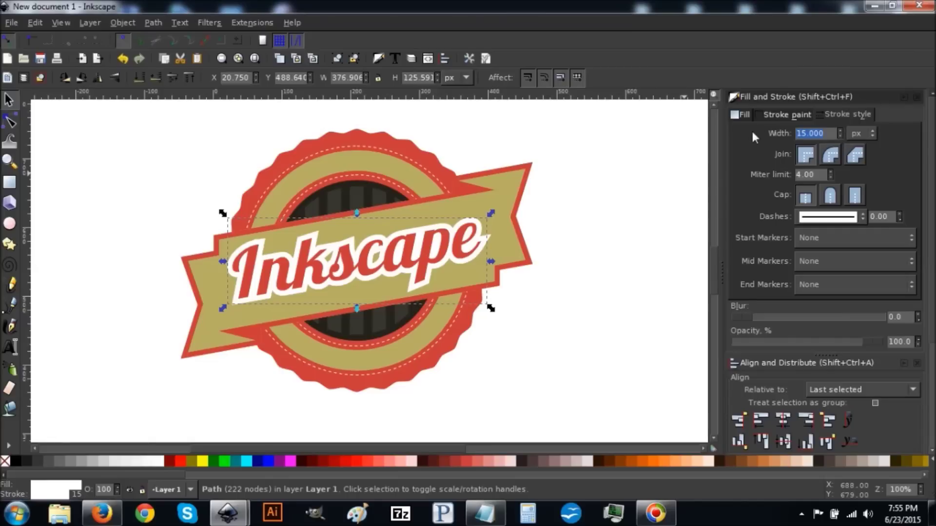
# - Set the white lettering's stroke width to 9 px and compare miter and round joins, keeping the round join
pyautogui.write('9+')
pyautogui.press('BackSpace')
pyautogui.press('Return')
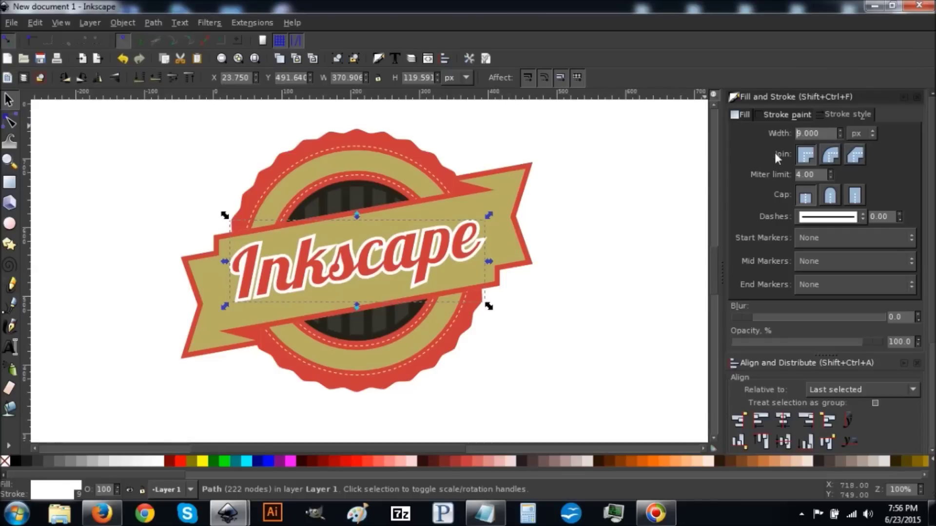
pyautogui.click(829, 156)
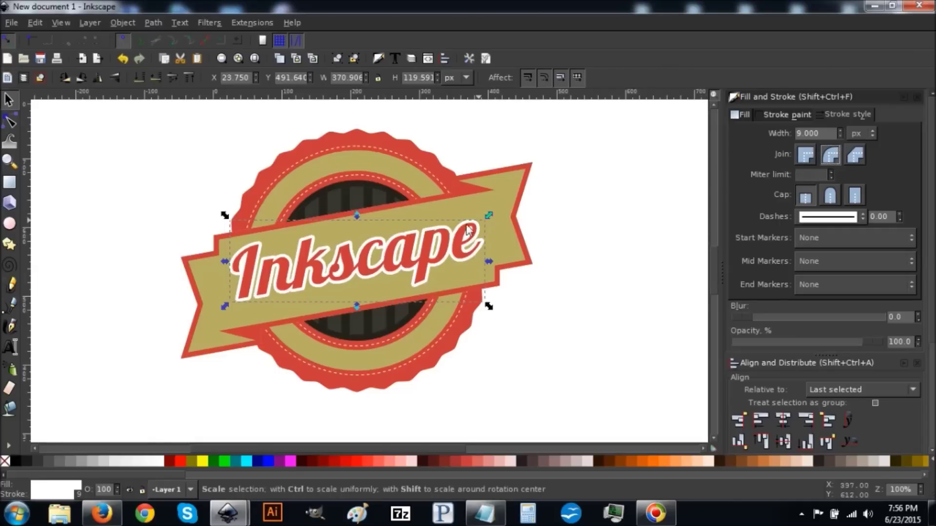
pyautogui.click(803, 157)
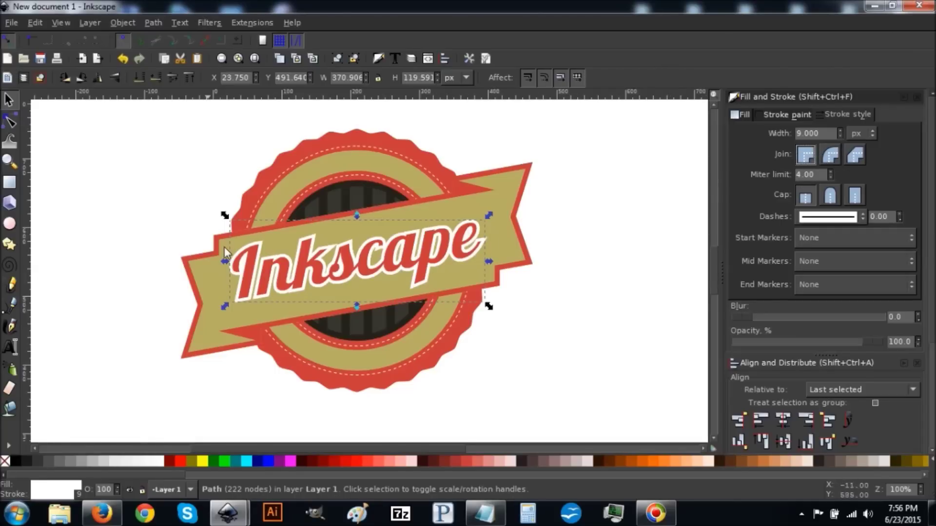
pyautogui.click(830, 155)
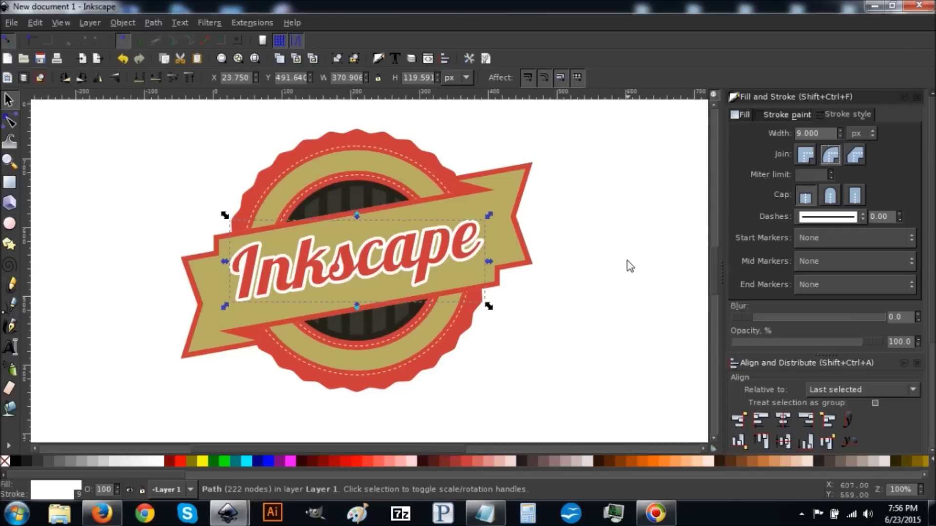
# - Set the white lettering's stroke width to 7 px and clear the selection
pyautogui.click(823, 132)
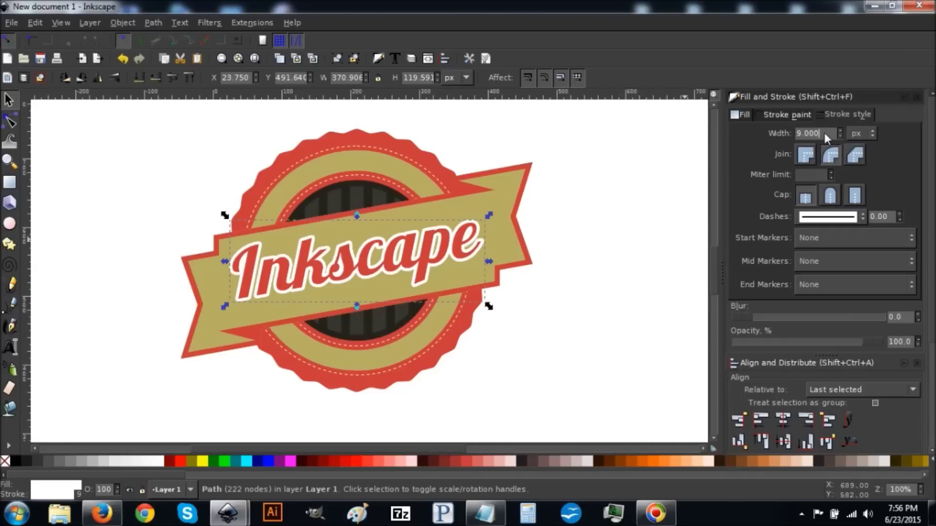
pyautogui.write('7')
pyautogui.press('Return')
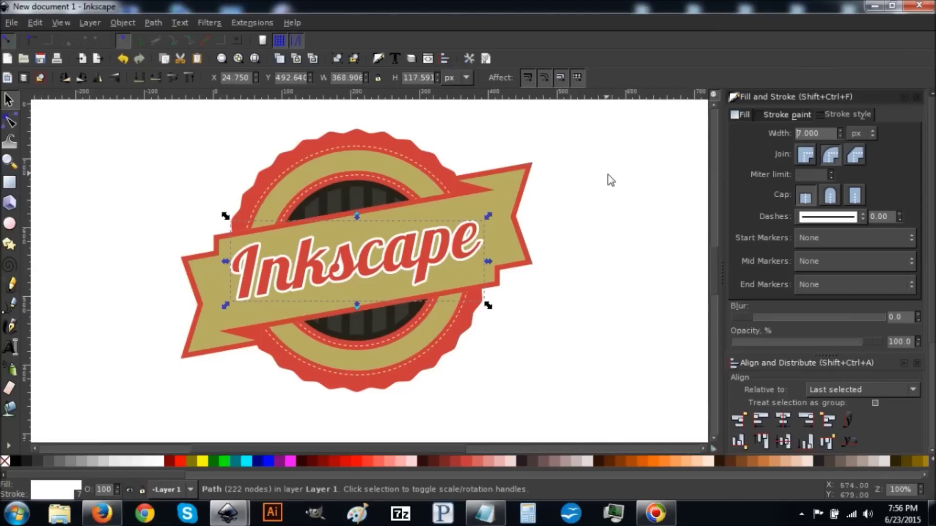
pyautogui.scroll(-1, 609, 181)
pyautogui.scroll(1, 610, 182)
pyautogui.scroll(-1, 609, 182)
pyautogui.click(610, 183)
pyautogui.scroll(1, 595, 226)
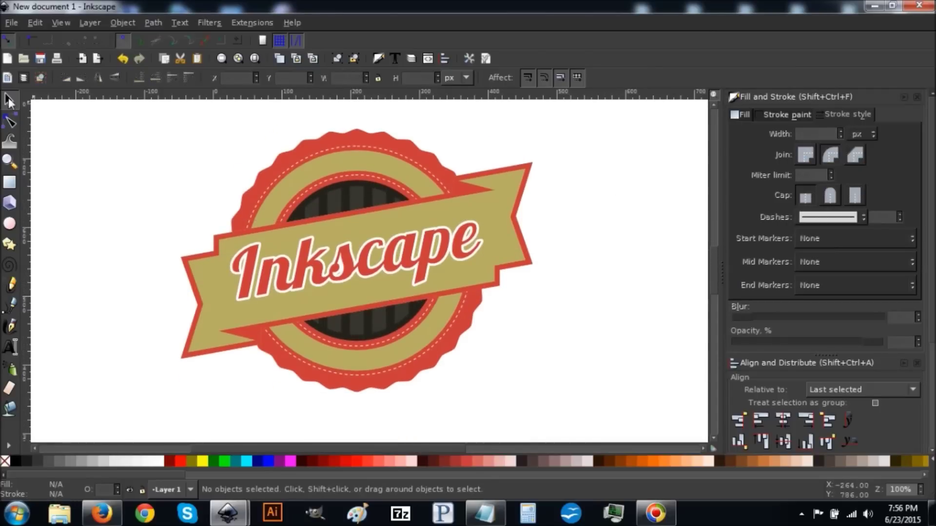
# - Select every object of the badge, group them, and duplicate the group
pyautogui.moveTo(616, 429)
pyautogui.mouseDown()
pyautogui.moveTo(501, 378)
pyautogui.moveTo(59, 128)
pyautogui.moveTo(59, 113)
pyautogui.mouseUp()
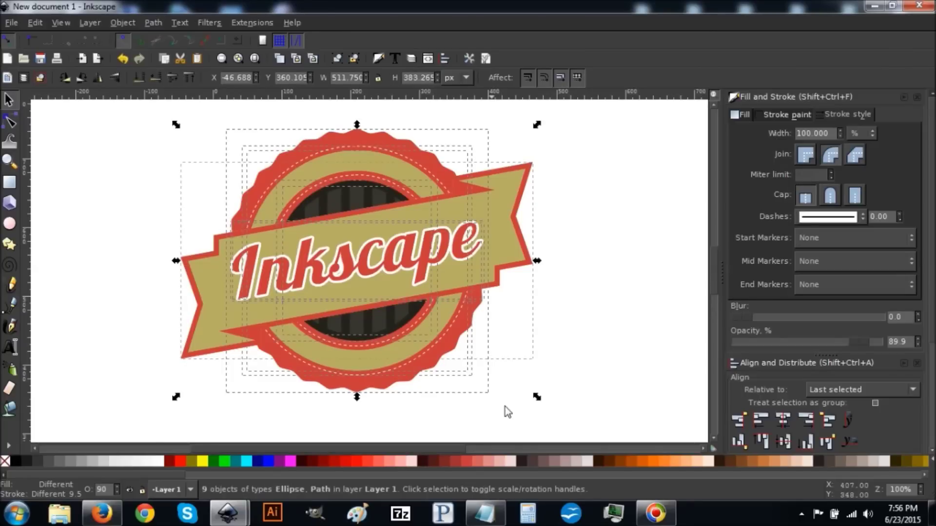
pyautogui.moveTo(641, 426); pyautogui.dragTo(113, 107)
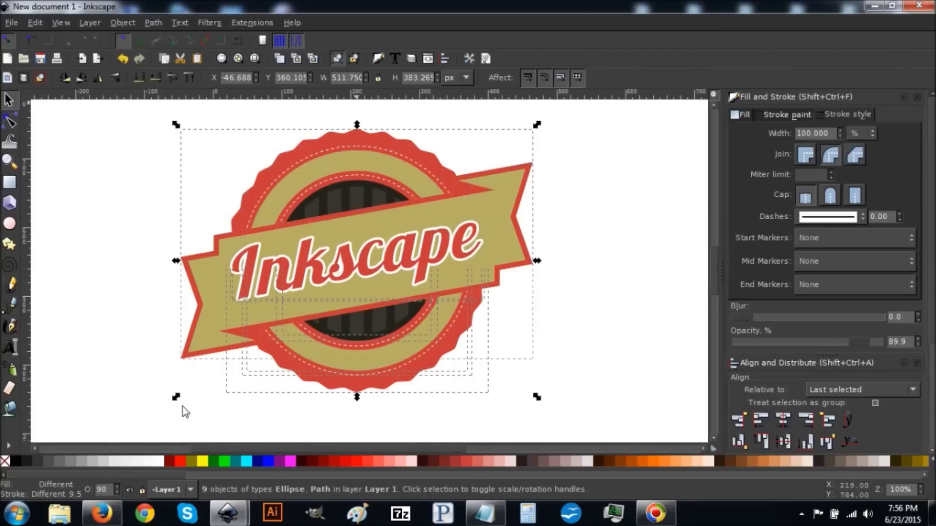
pyautogui.hotkey('ctrl', 'g')
pyautogui.click(35, 23)
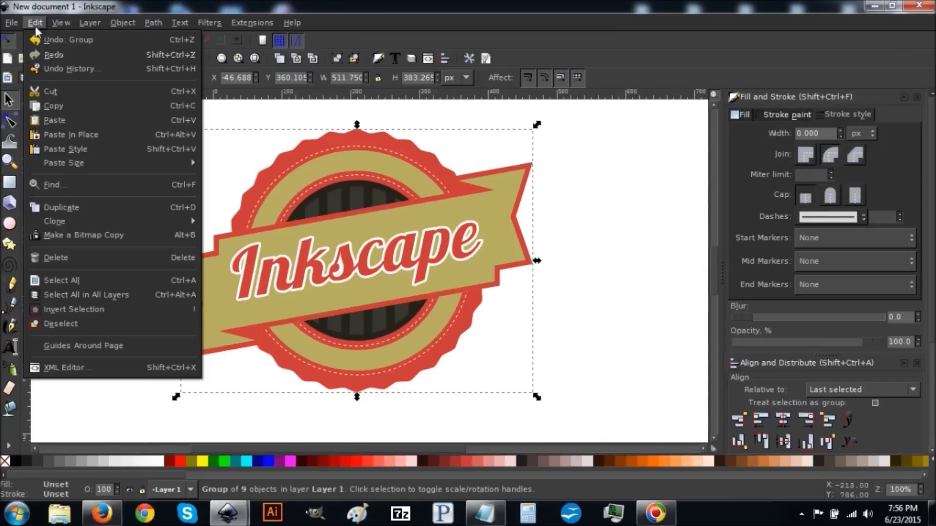
pyautogui.click(54, 207)
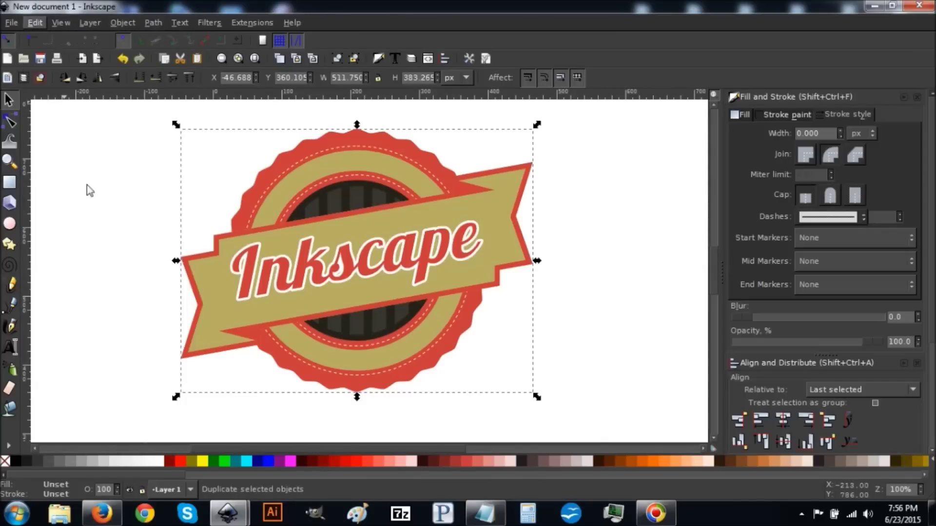
# - Ungroup the duplicate, union its parts into one black-filled silhouette, and lower it to the bottom behind the badge
pyautogui.click(349, 58)
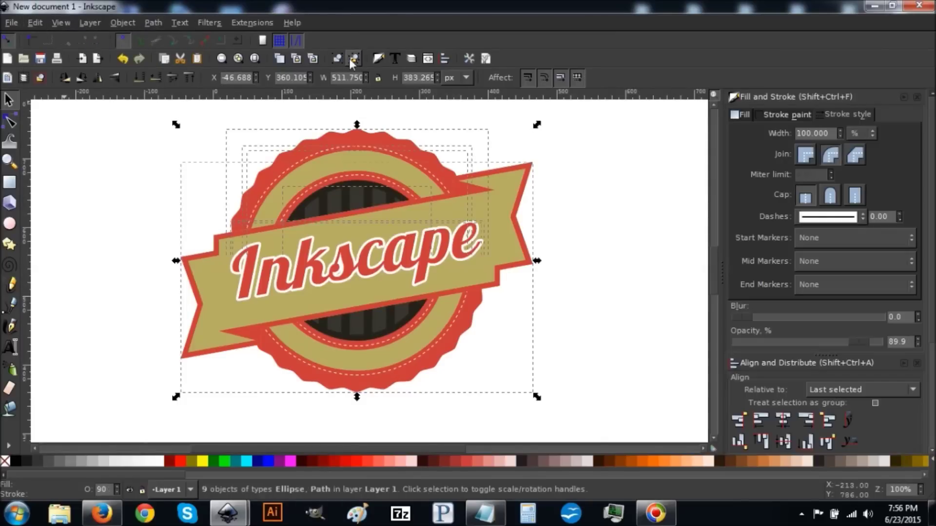
pyautogui.click(153, 23)
pyautogui.click(172, 91)
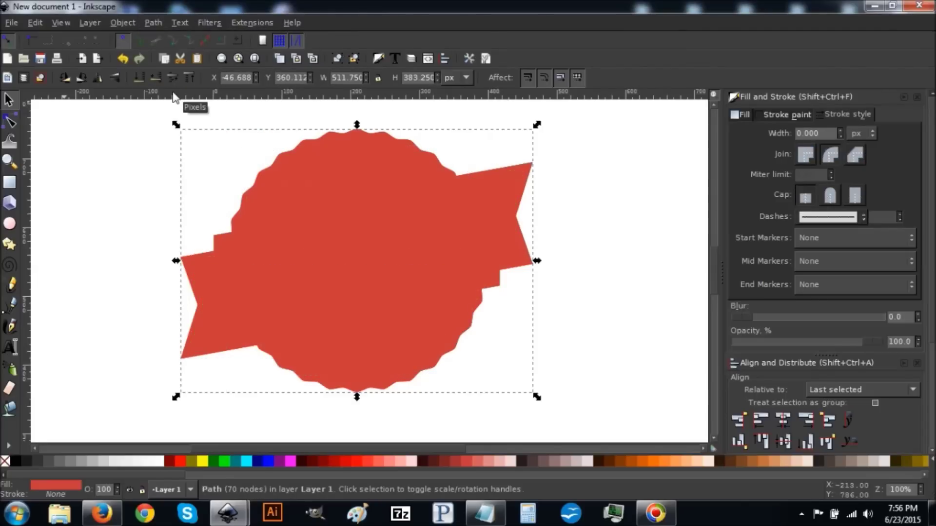
pyautogui.click(16, 462)
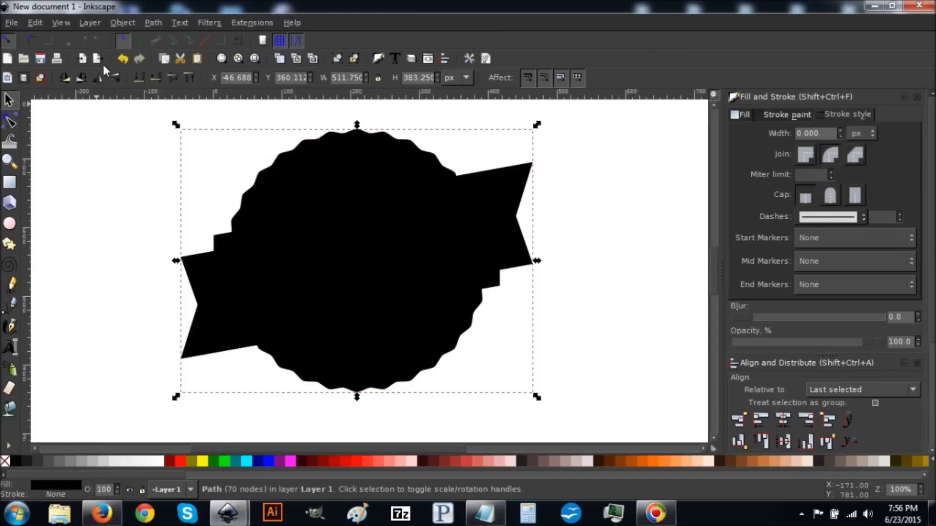
pyautogui.click(136, 77)
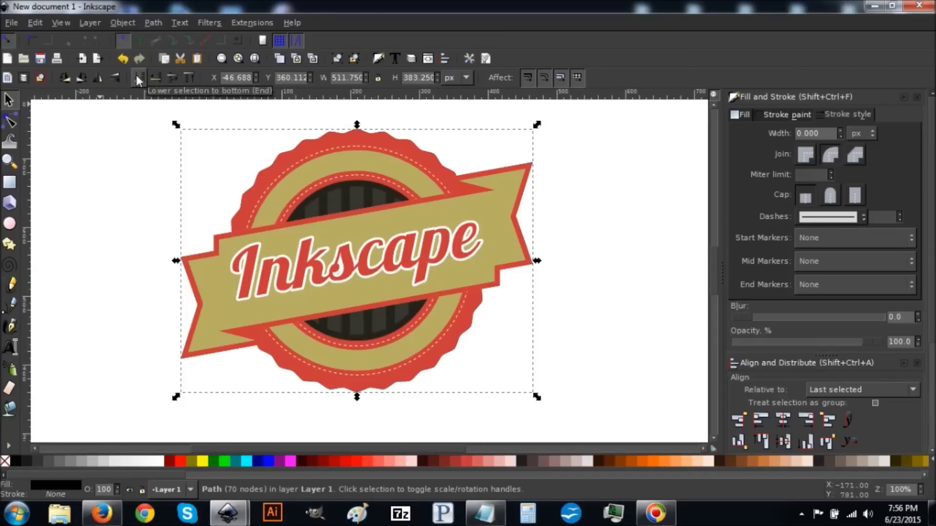
# - Add a flat black stroke 9 px wide to the silhouette behind the badge
pyautogui.click(763, 115)
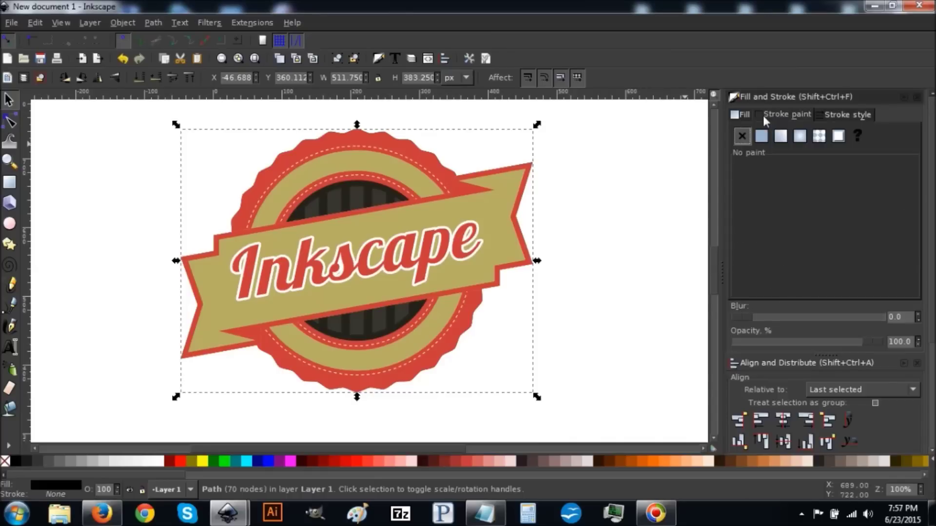
pyautogui.click(762, 136)
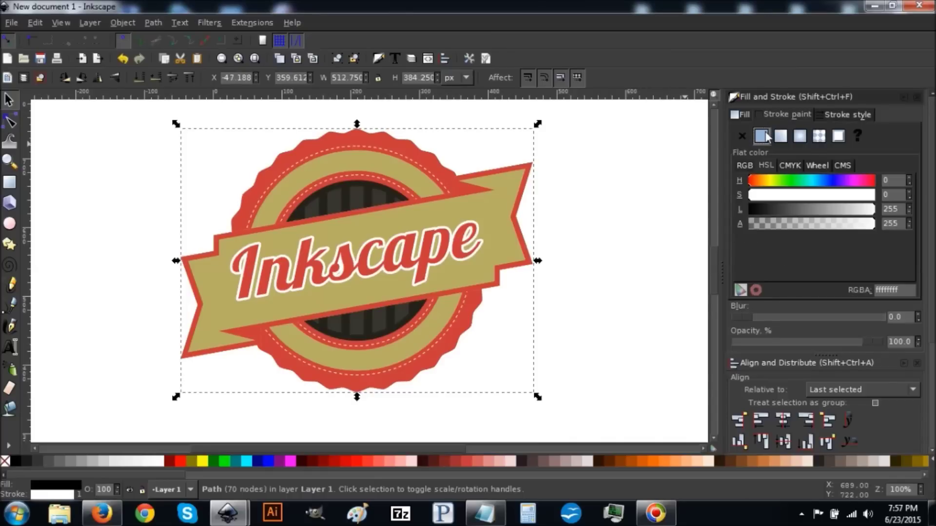
pyautogui.moveTo(873, 210); pyautogui.dragTo(733, 211)
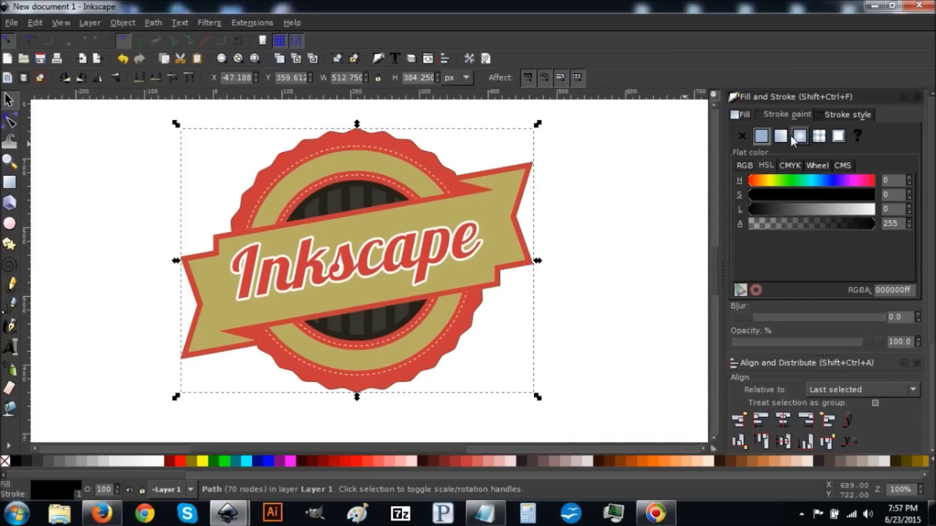
pyautogui.click(831, 114)
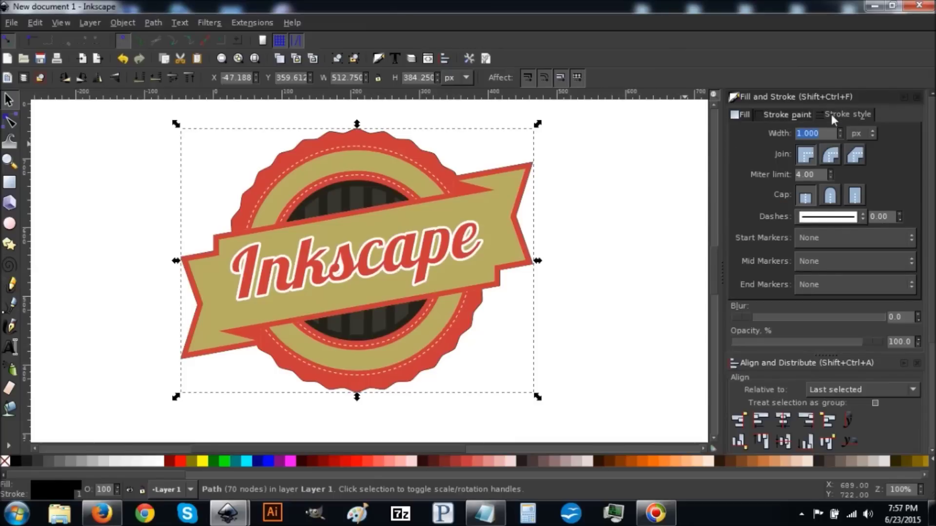
pyautogui.write('9')
pyautogui.press('Return')
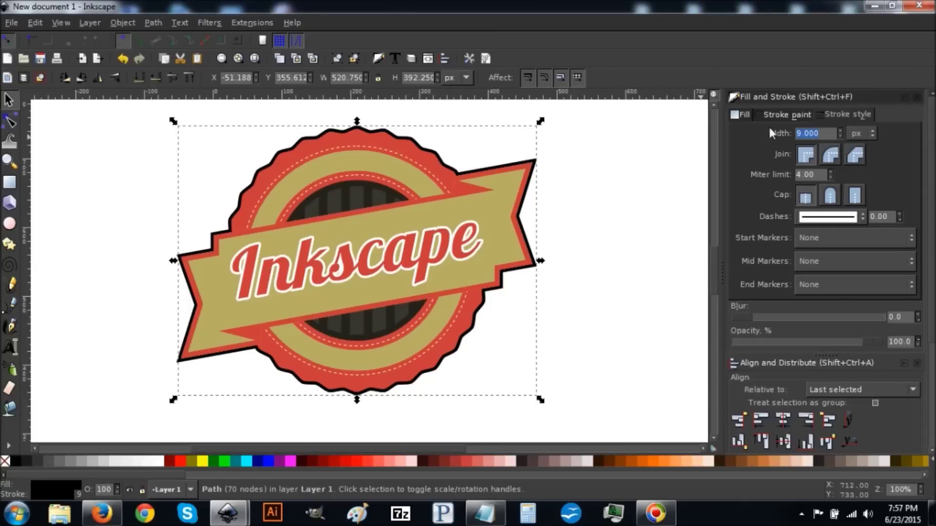
# - Set the silhouette's stroke width to 12 px with round joins
pyautogui.write('12')
pyautogui.press('Return')
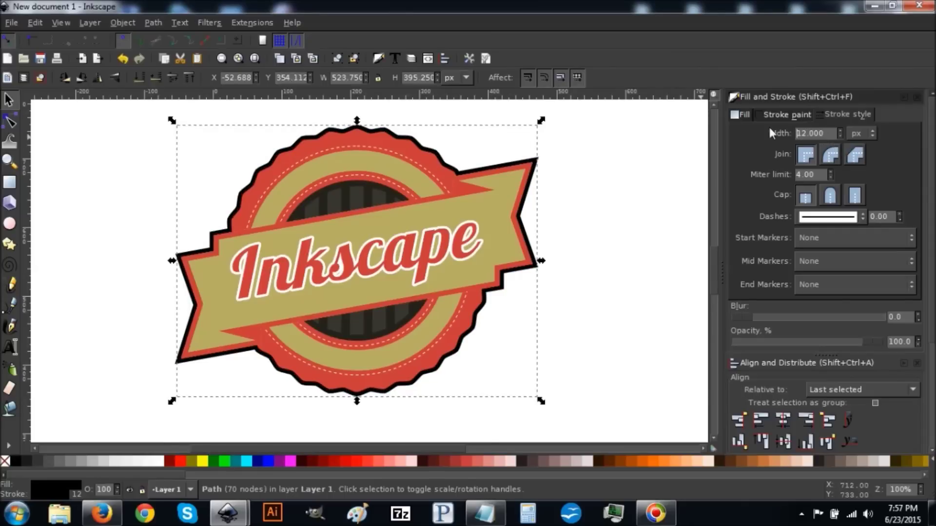
pyautogui.click(828, 155)
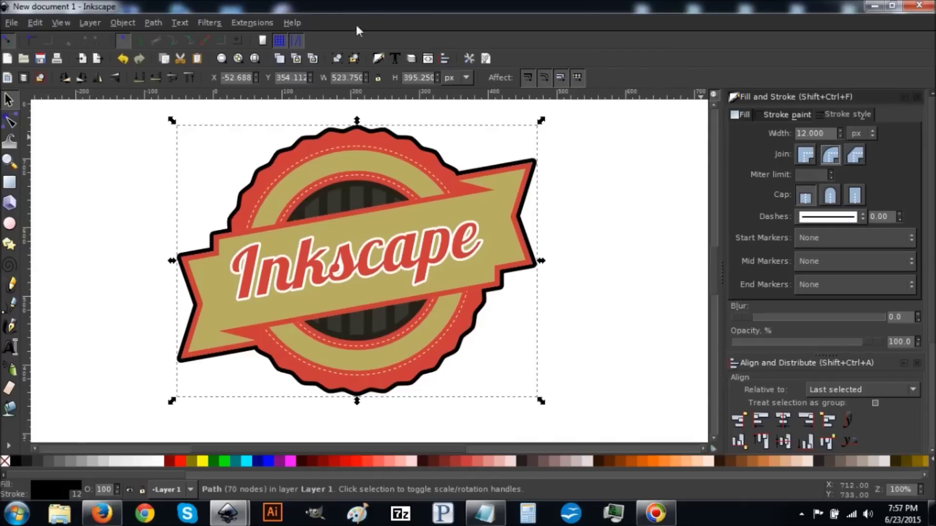
# - Convert the silhouette's stroke to a path, break it apart, and union the pieces into one solid shape
pyautogui.click(151, 23)
pyautogui.click(167, 53)
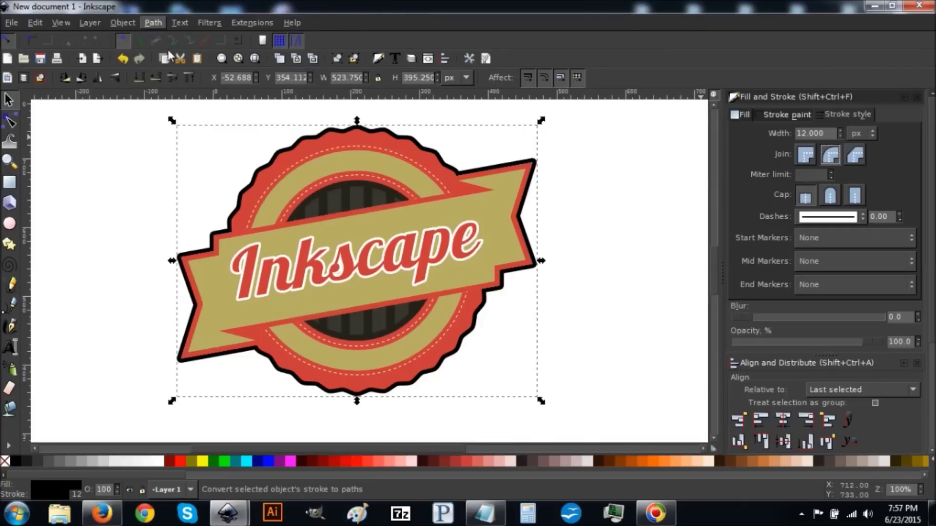
pyautogui.click(156, 22)
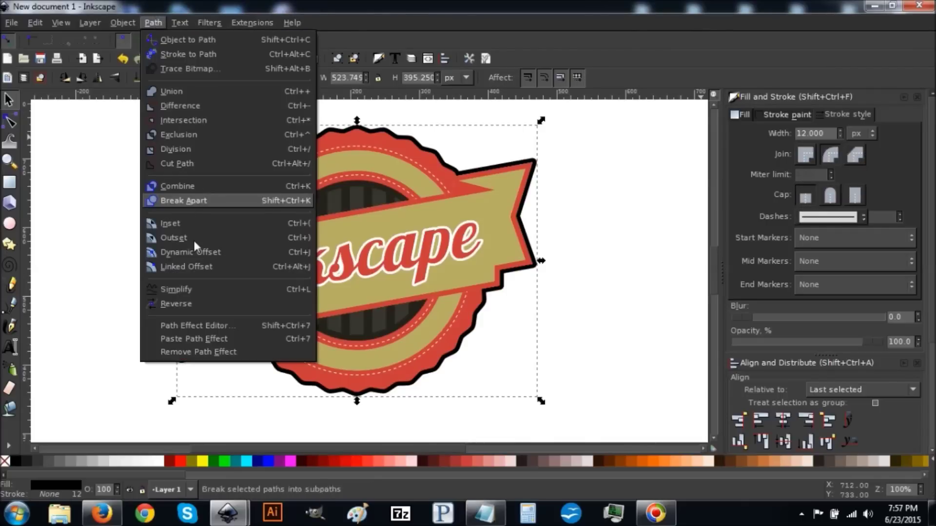
pyautogui.click(185, 201)
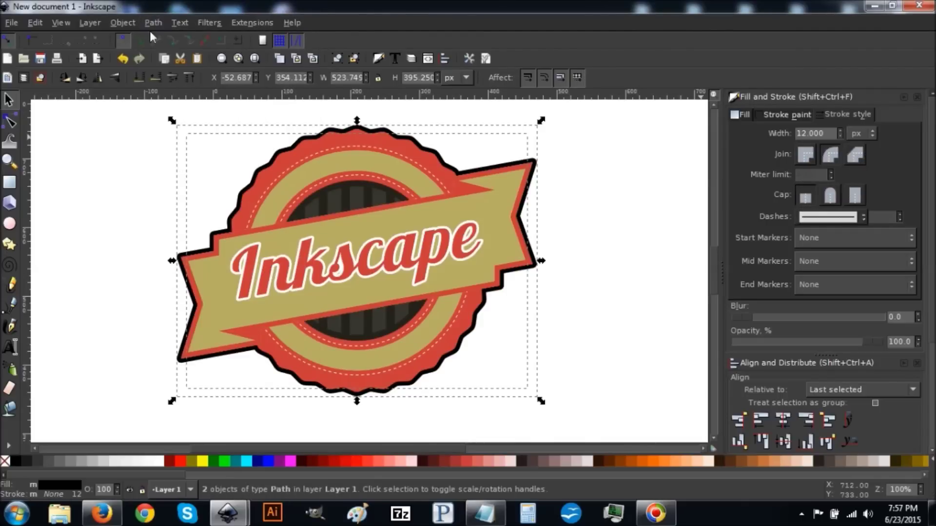
pyautogui.click(153, 23)
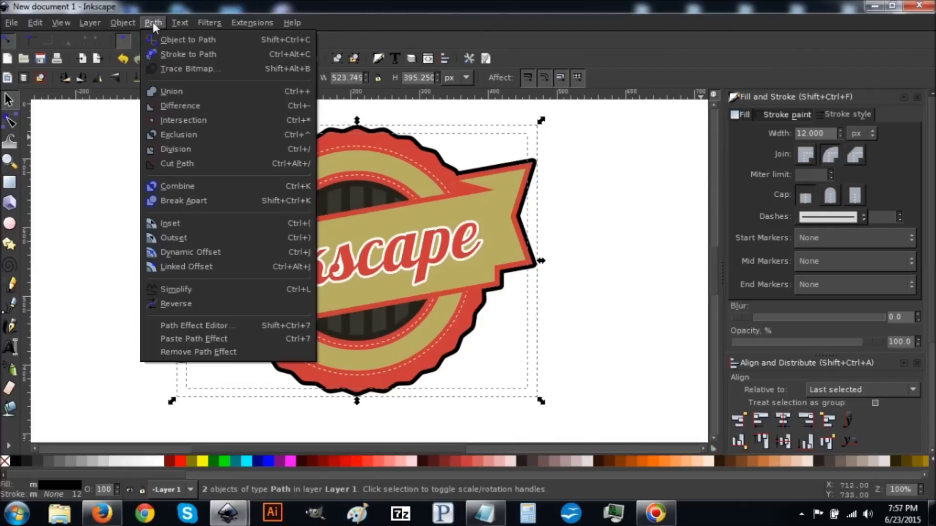
pyautogui.click(185, 94)
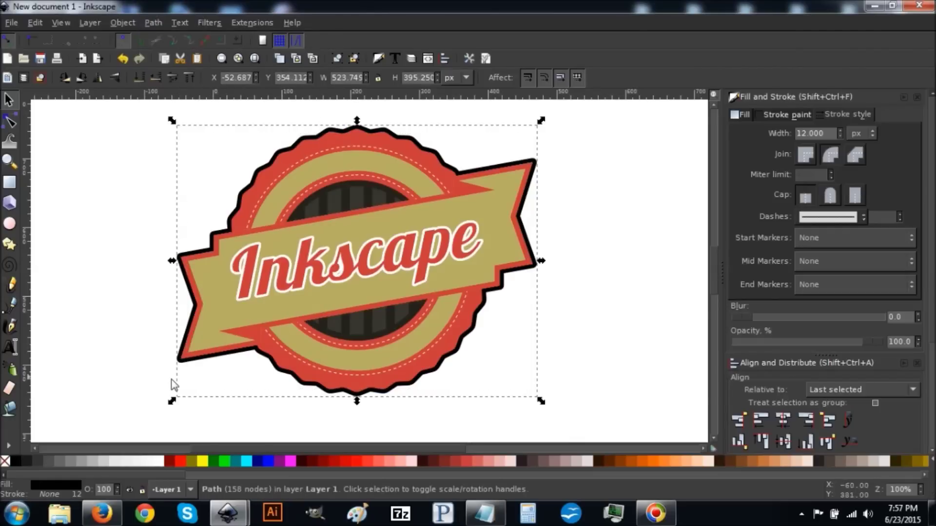
# - Fill the enlarged silhouette behind the badge with white and clear the selection
pyautogui.click(159, 462)
pyautogui.scroll(-1, 582, 319)
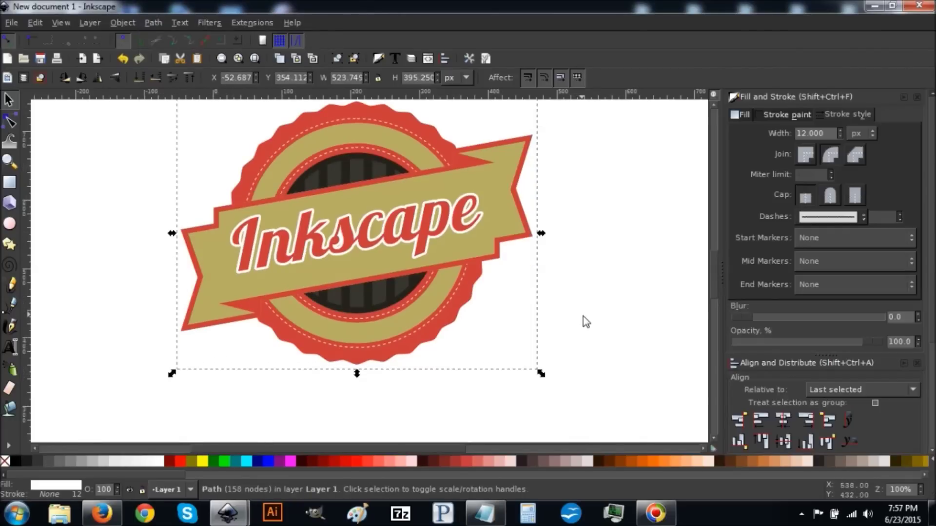
pyautogui.scroll(1, 588, 314)
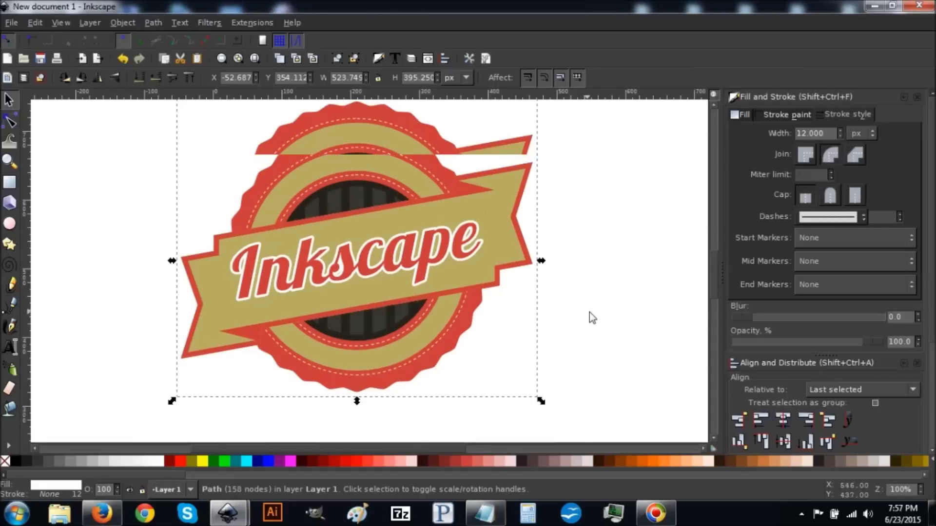
pyautogui.click(619, 292)
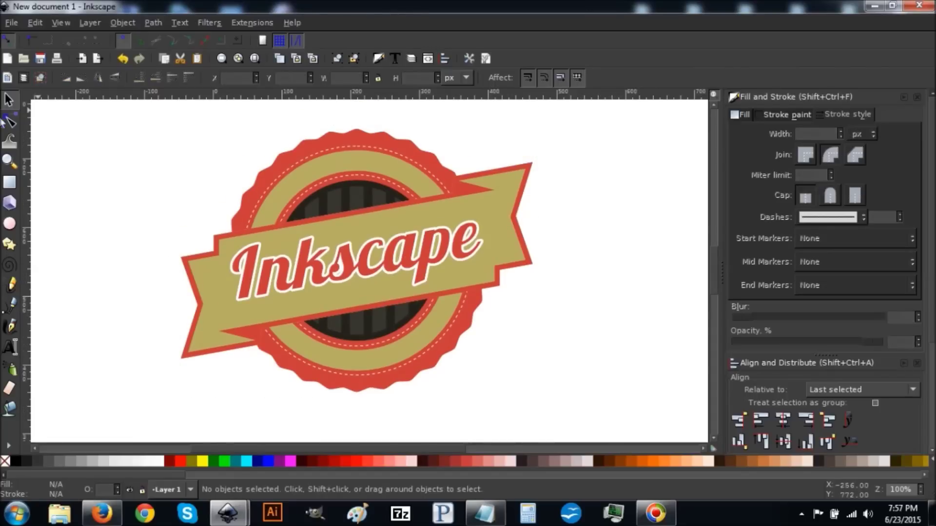
# - Draw a rectangle about 775 by 431 px around the whole badge and set its opacity to 100%
pyautogui.click(11, 187)
pyautogui.moveTo(64, 112)
pyautogui.mouseDown()
pyautogui.moveTo(353, 214)
pyautogui.moveTo(528, 295)
pyautogui.moveTo(591, 432)
pyautogui.moveTo(599, 418)
pyautogui.mouseUp()
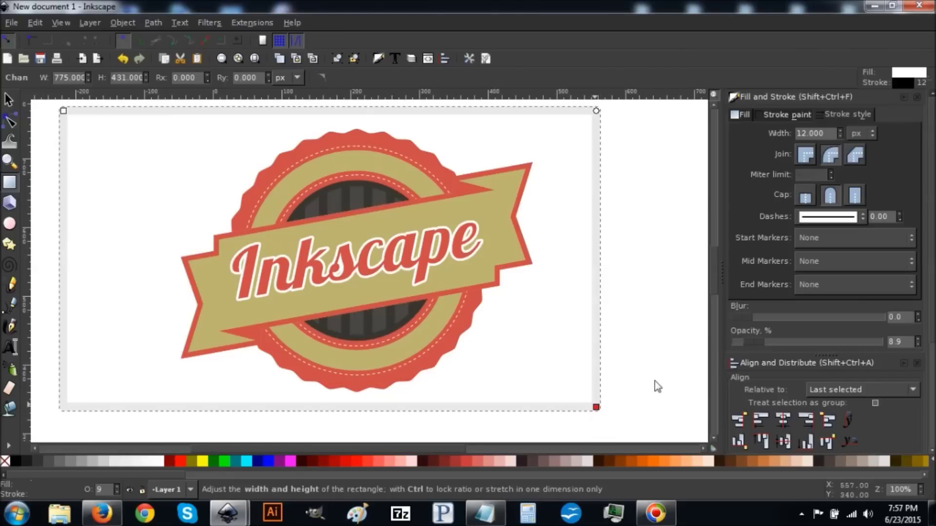
pyautogui.moveTo(754, 341); pyautogui.dragTo(883, 341)
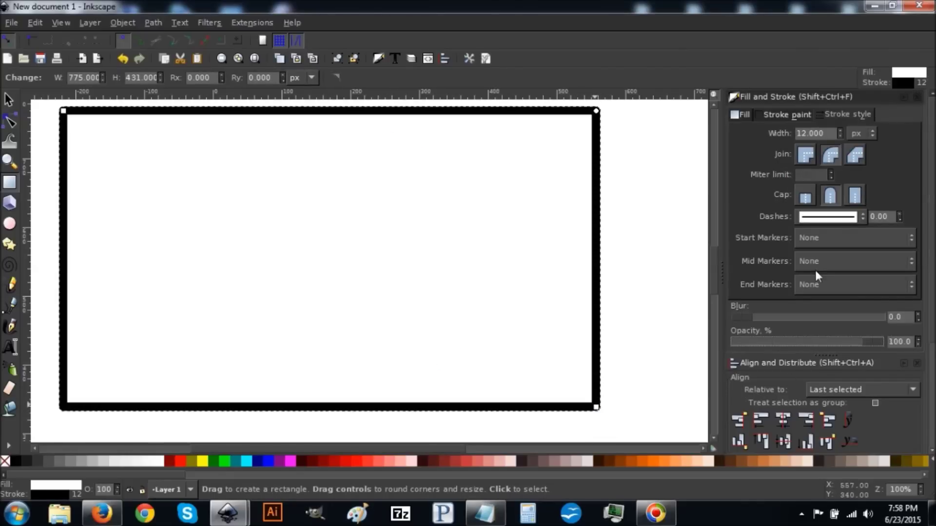
# - Give the background rectangle a #6F8A91 fill with no stroke and lower it to the bottom, behind the badge
pyautogui.click(771, 112)
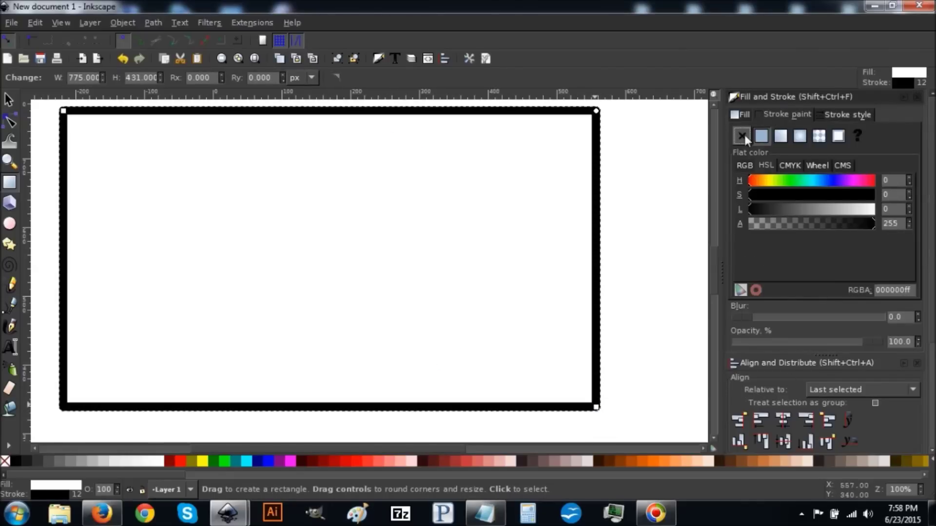
pyautogui.click(742, 136)
pyautogui.moveTo(172, 478); pyautogui.dragTo(612, 481)
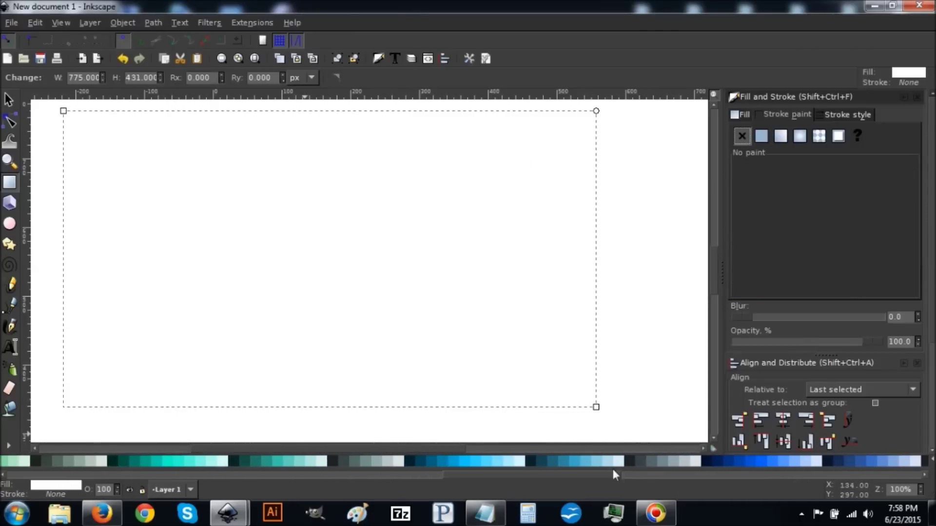
pyautogui.click(660, 459)
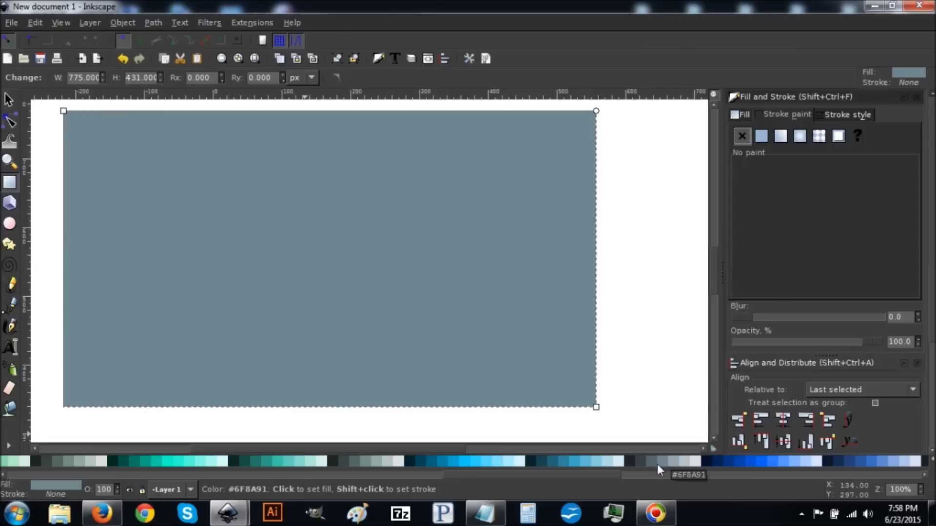
pyautogui.click(9, 99)
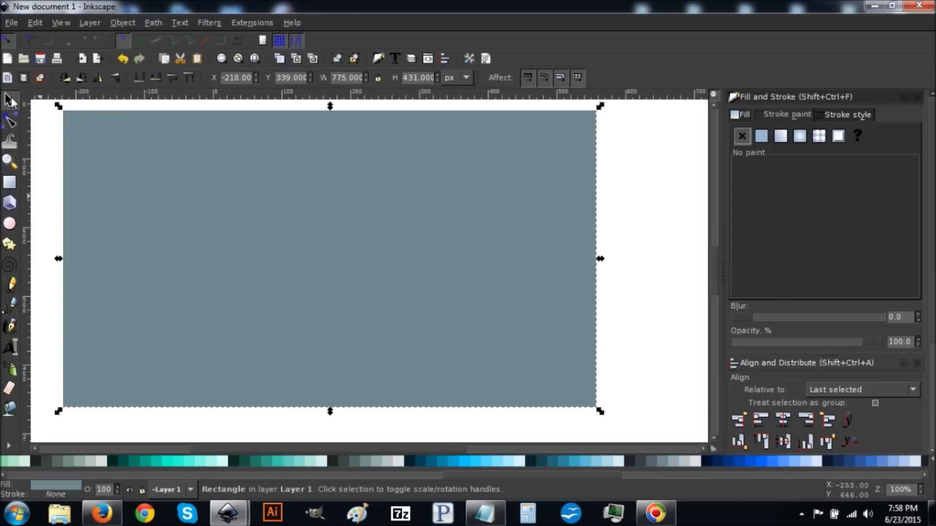
pyautogui.click(141, 76)
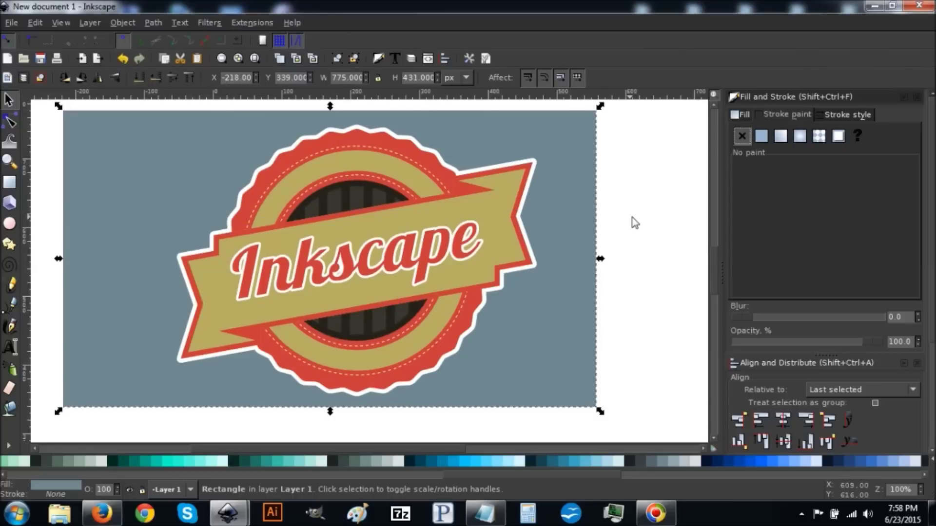
# - Group the badge together with its white border shape, leaving the background rectangle out
pyautogui.scroll(-1, 634, 220)
pyautogui.moveTo(568, 421); pyautogui.dragTo(140, 143)
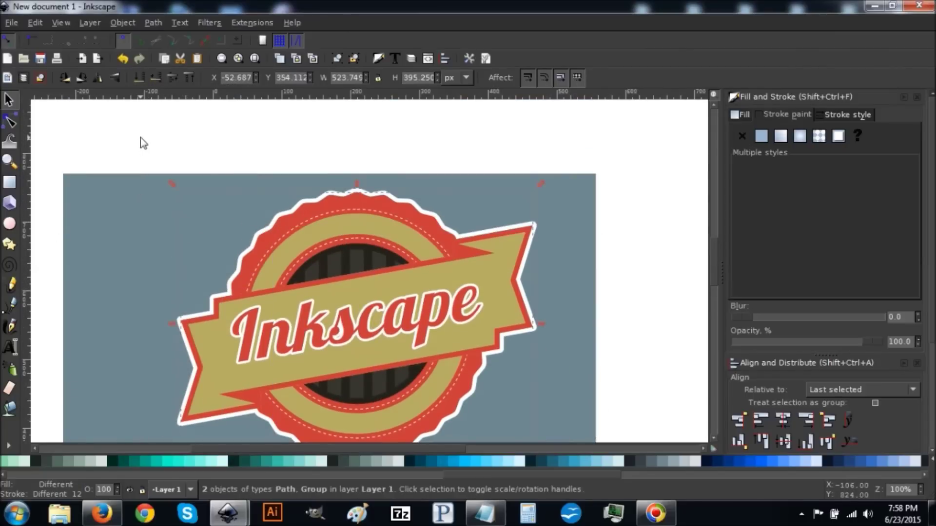
pyautogui.click(337, 57)
# - Center the badge group horizontally and vertically on the background rectangle
pyautogui.scroll(-2, 580, 210)
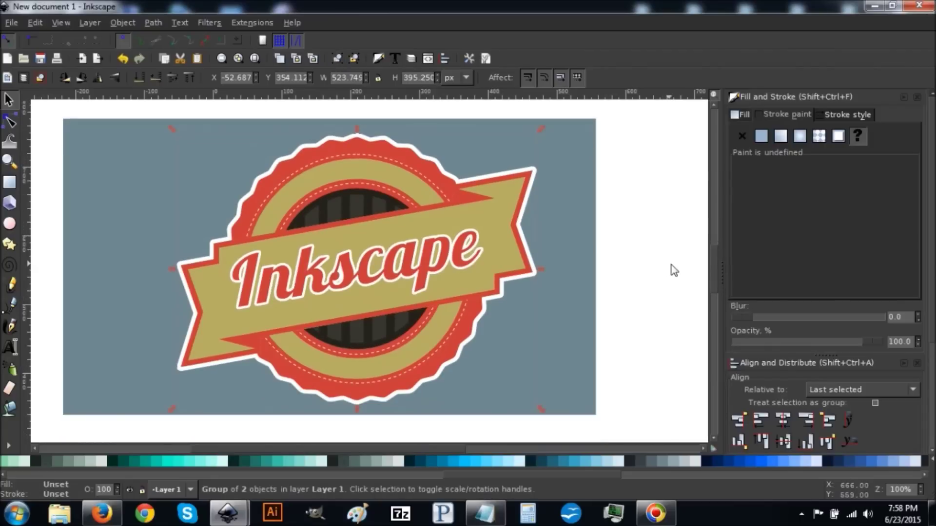
pyautogui.keyDown('shift'); pyautogui.click(573, 213); pyautogui.keyUp('shift')
pyautogui.click(782, 420)
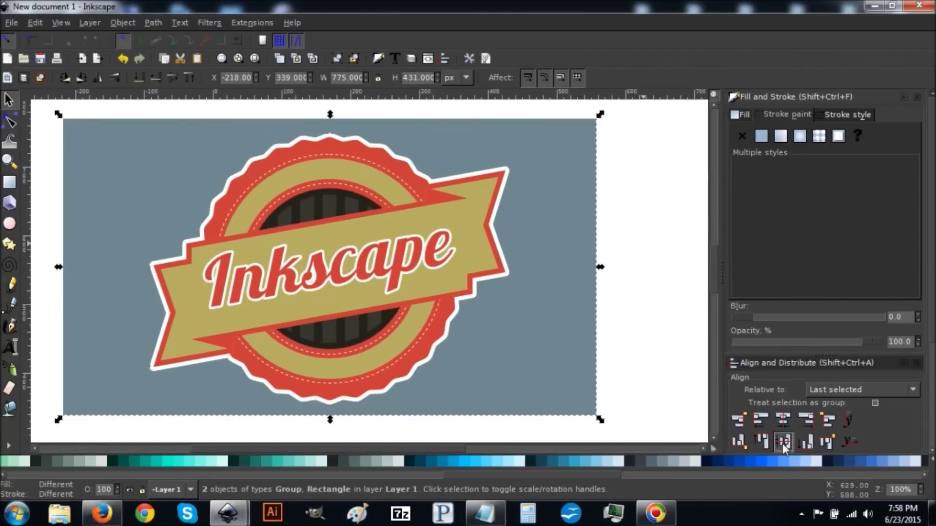
pyautogui.click(629, 268)
# - Scale the badge group down proportionally around its center to about 462 by 348 px and clear the selection
pyautogui.click(306, 243)
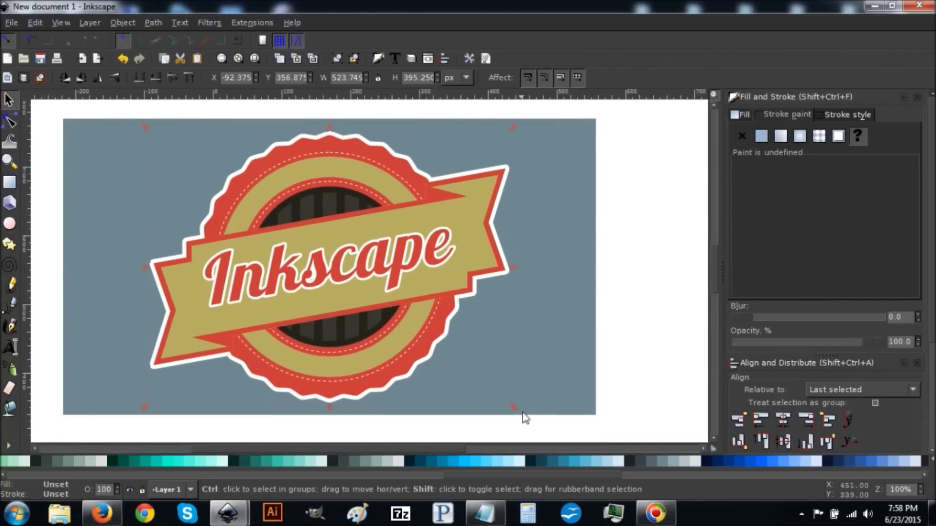
pyautogui.moveTo(505, 411); pyautogui.dragTo(487, 390)
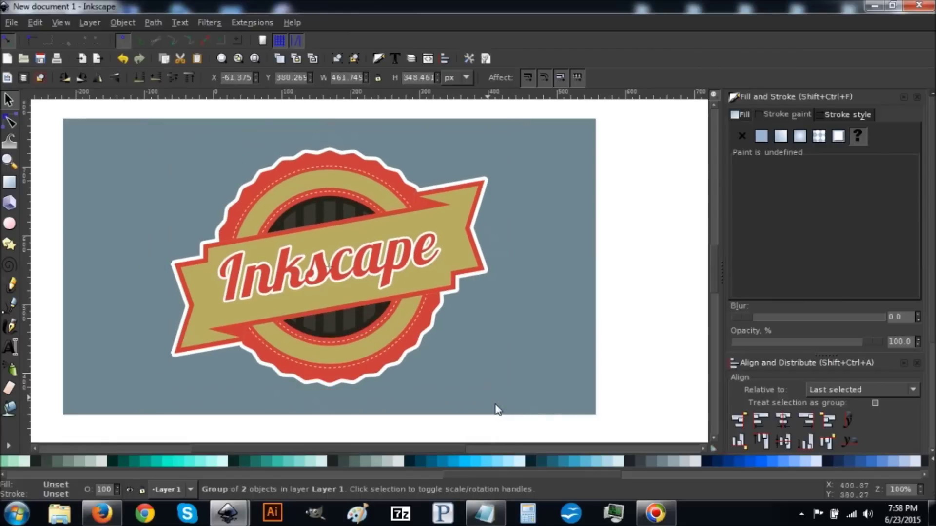
pyautogui.click(638, 217)
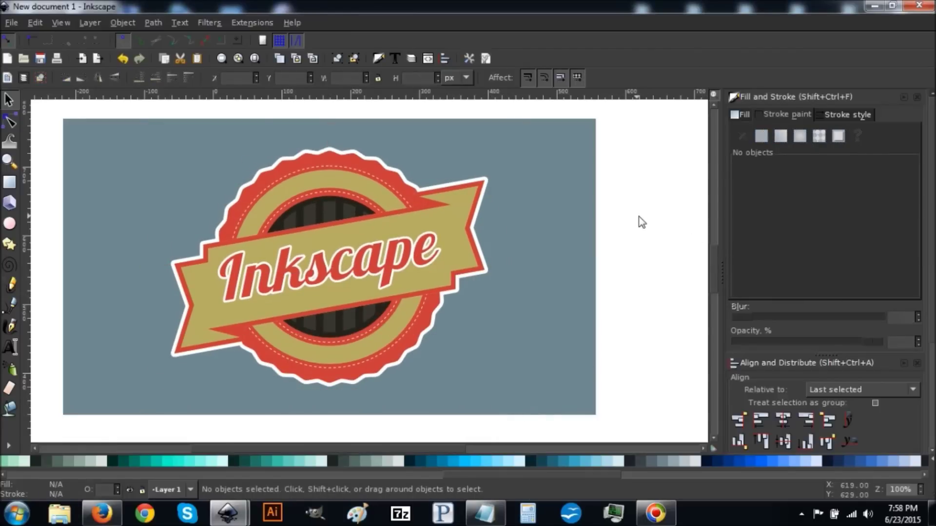